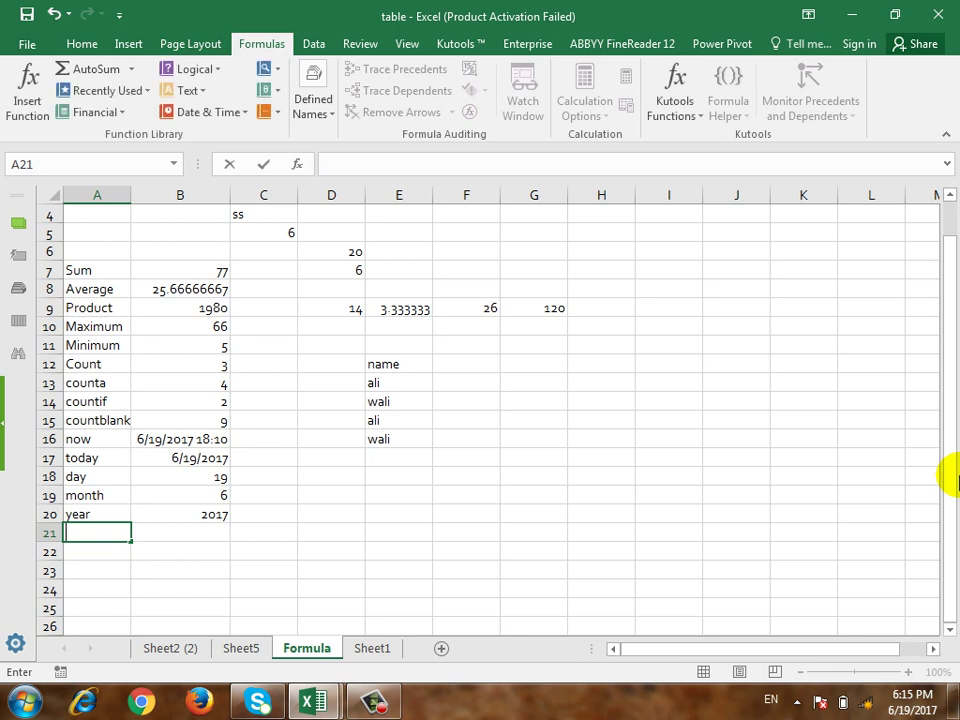
Step: Enter the labels Hour, Minute and Second down cells A21 to A23
text(Hour)
key(Return)
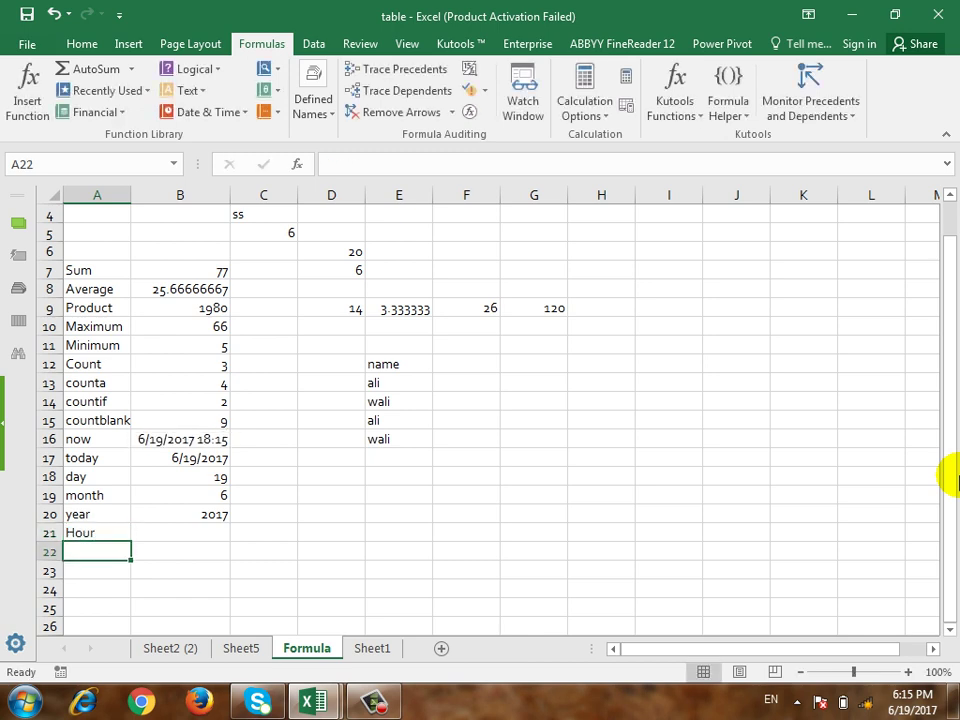
text(Minute)
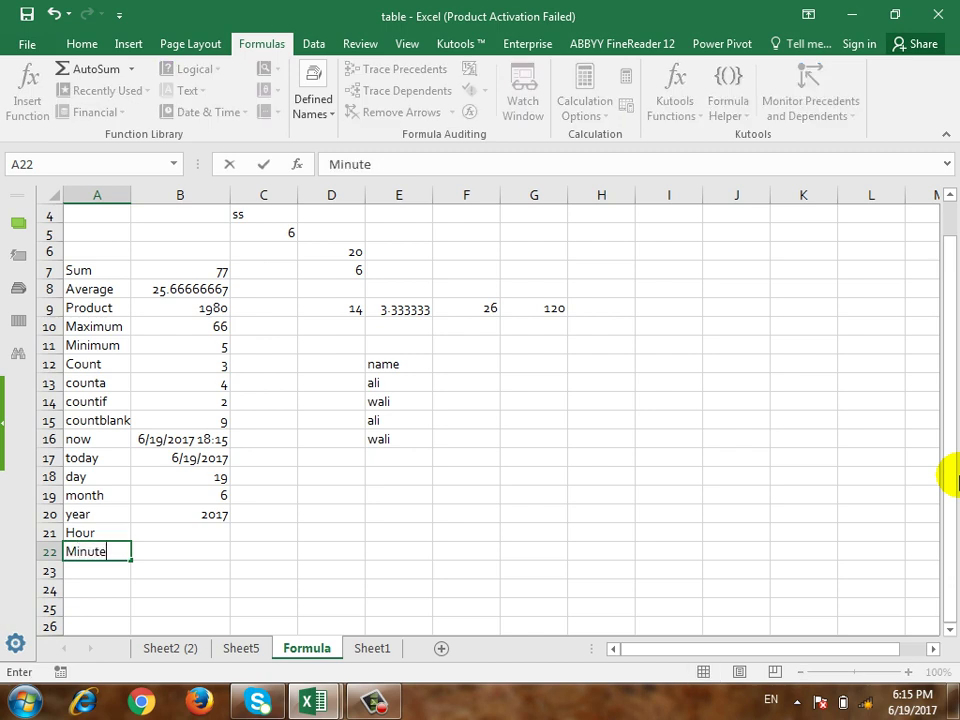
key(Return)
text(Second)
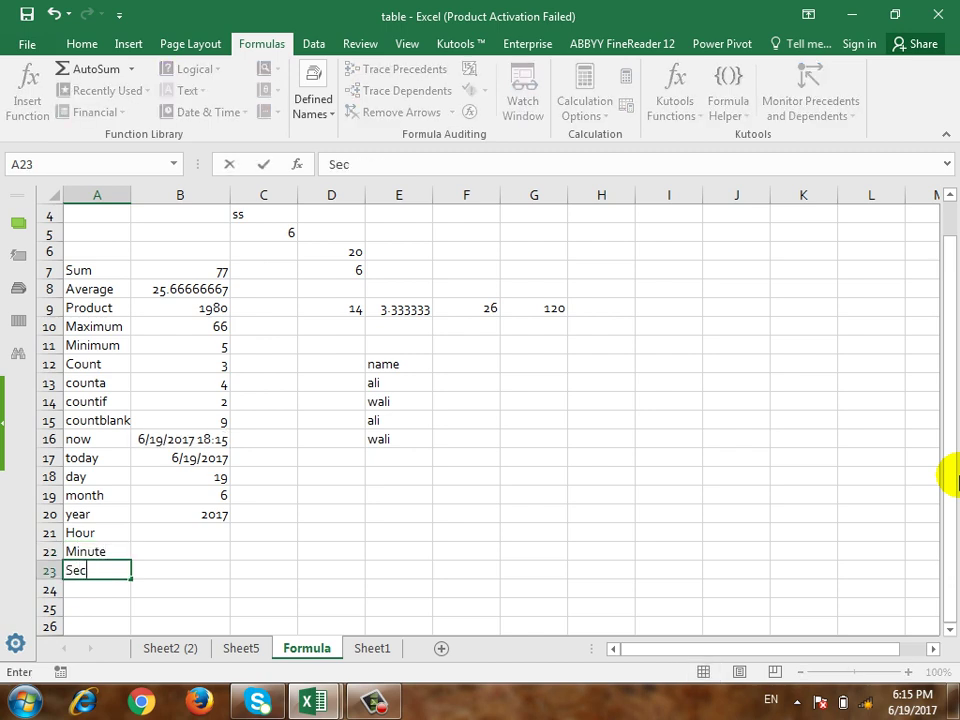
key(Return)
key(Right)
key(Up)
key(Up)
key(Up)
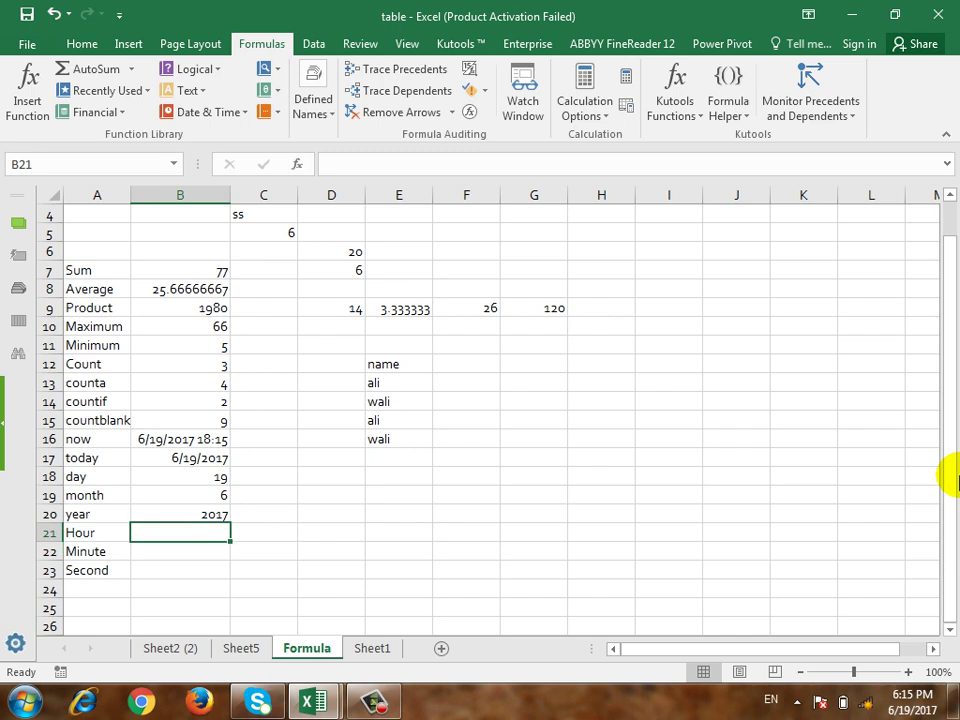
Step: Enter =HOUR(NOW()), =MINUTE(NOW()) and =SECOND(NOW()) in B21:B23, showing 18, 16 and 26
text(=hour)
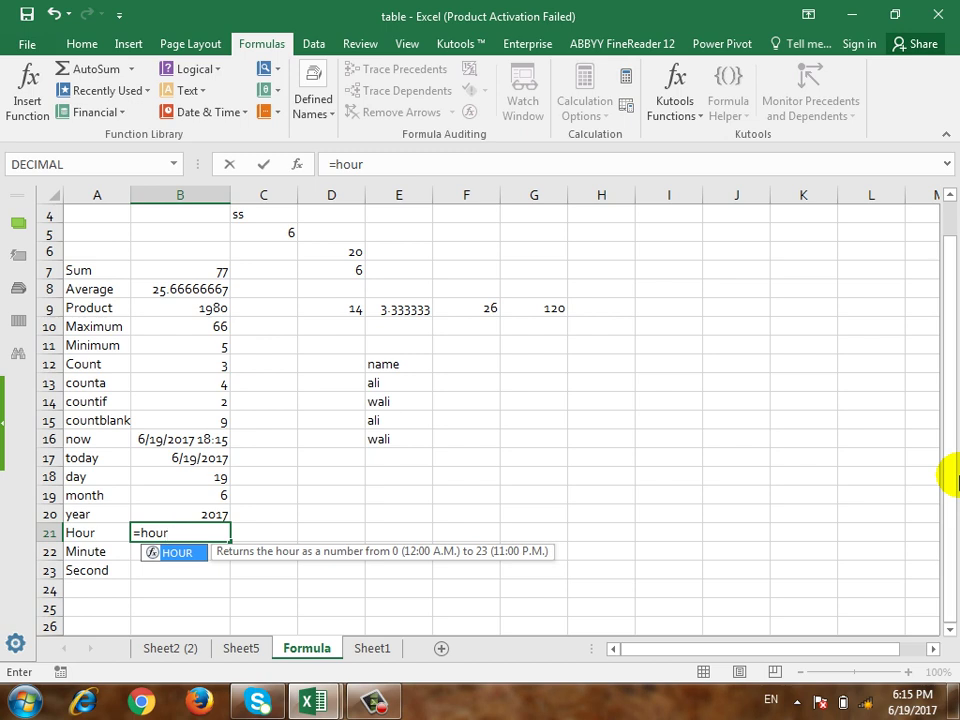
text((now)
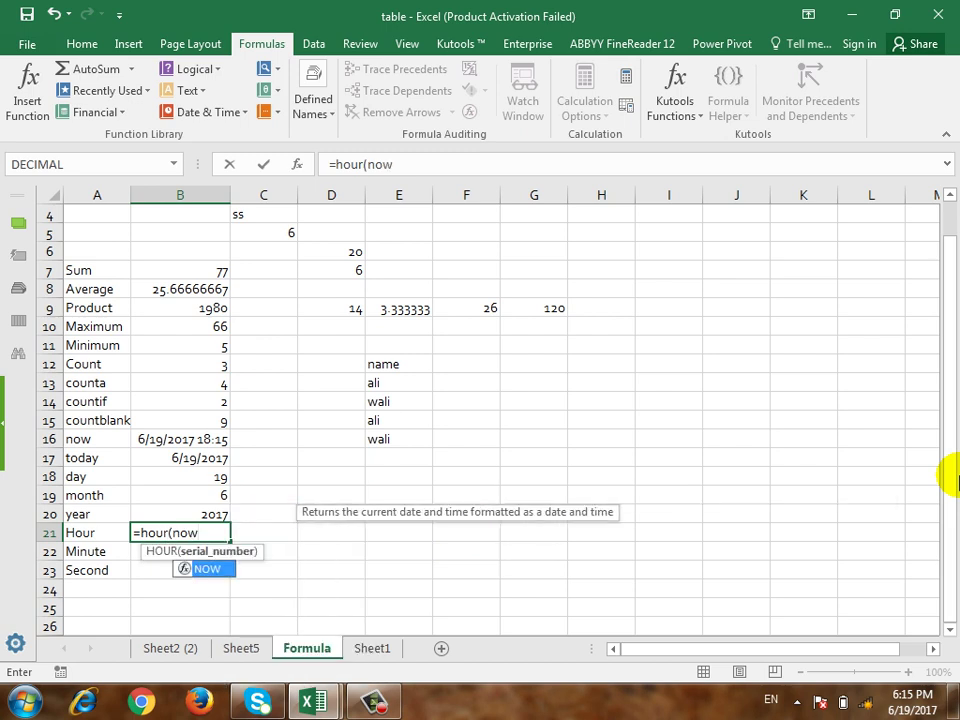
text(())
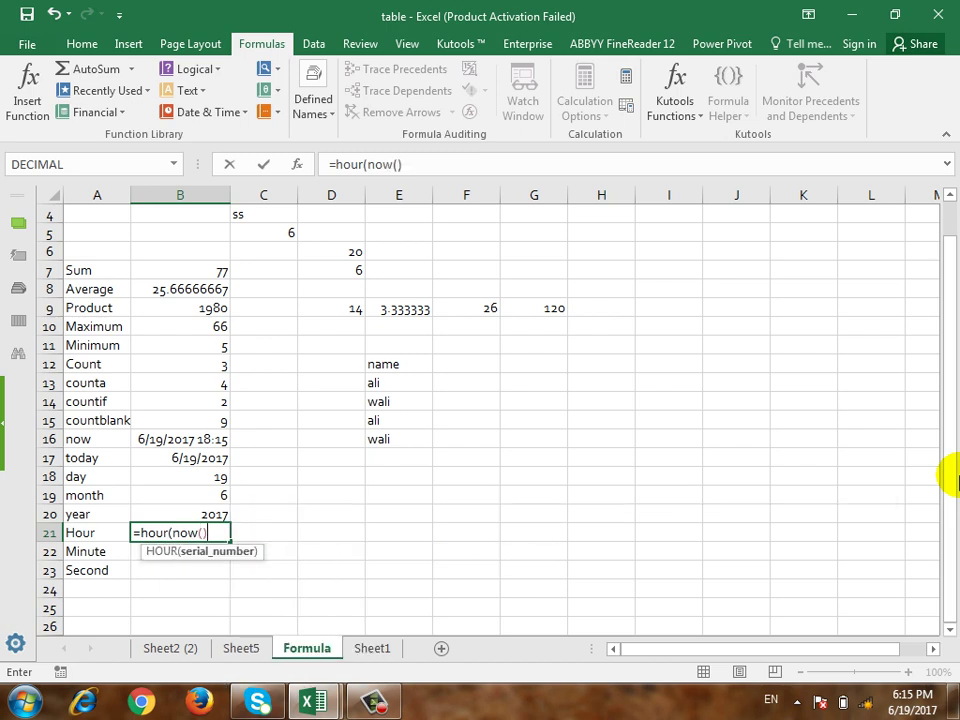
text())
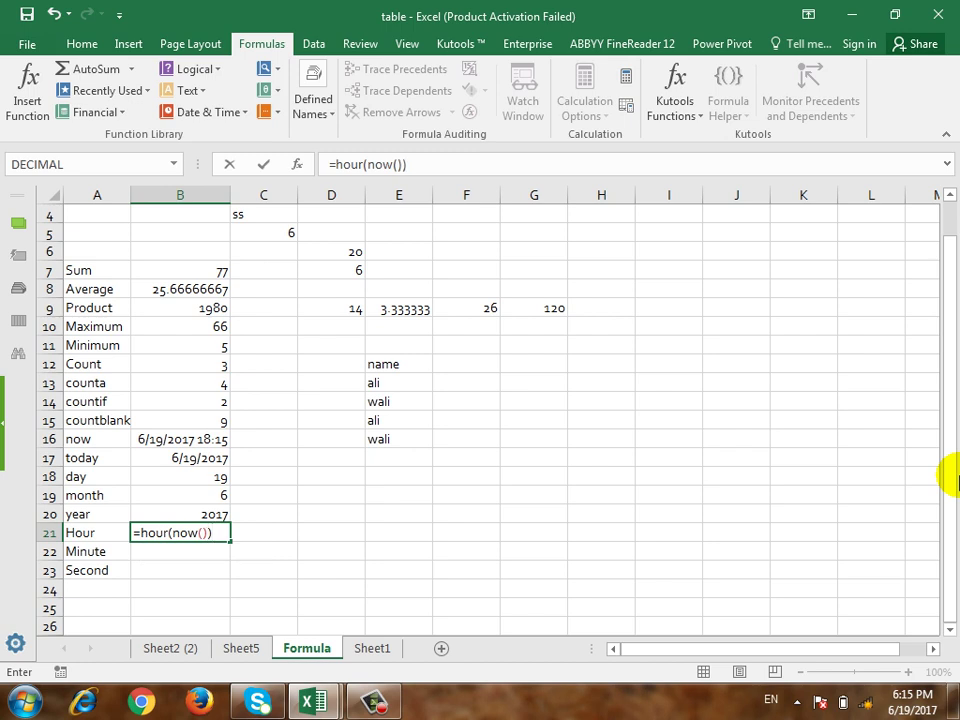
key(Return)
key(Up)
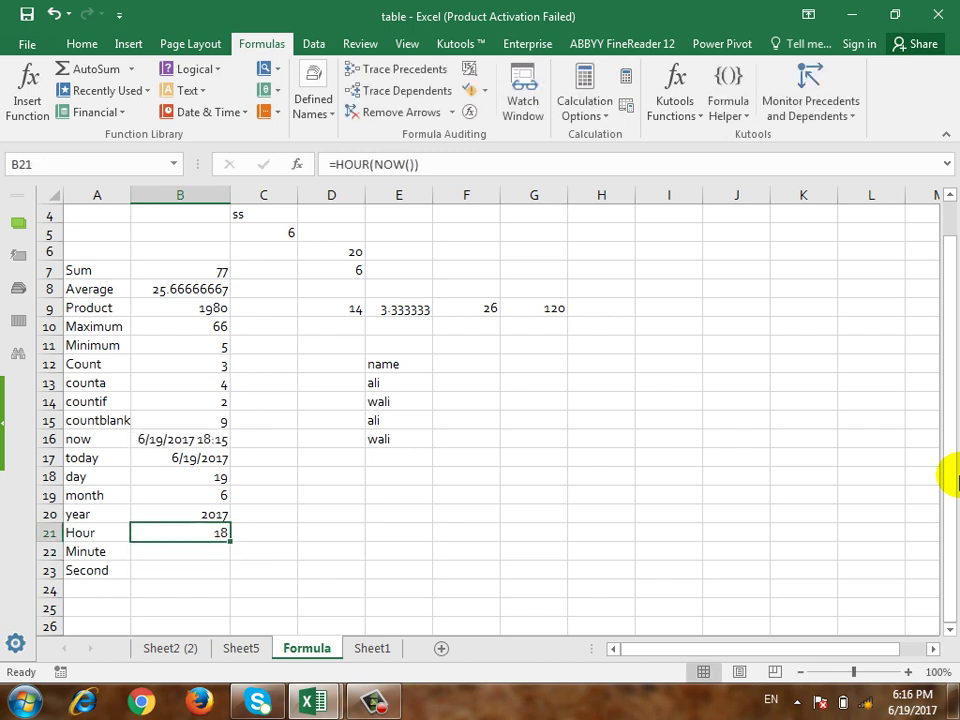
key(Down)
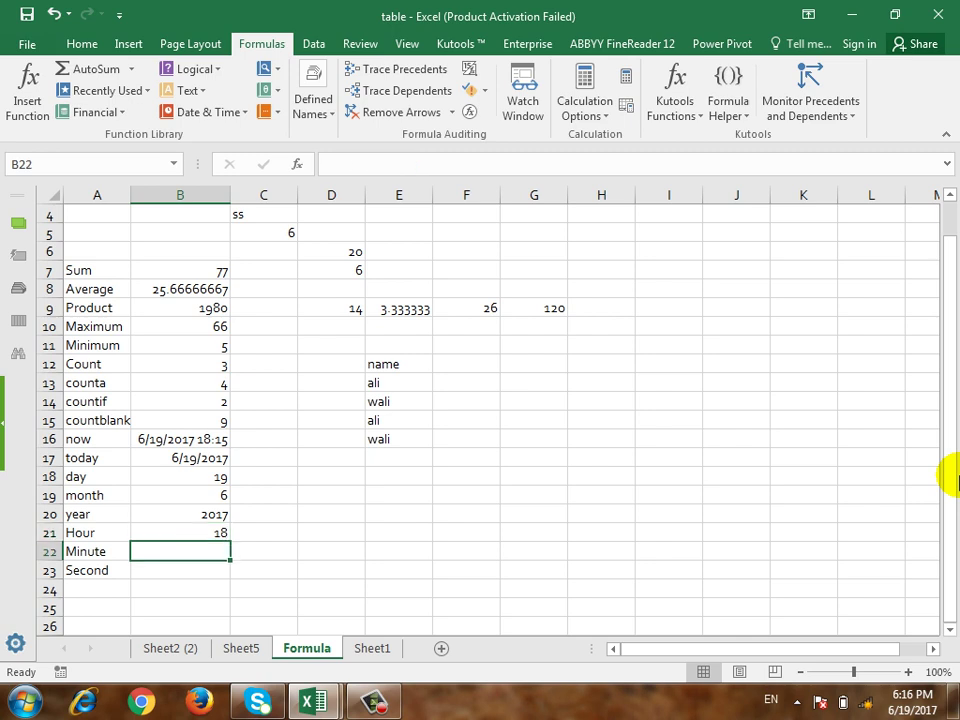
text(=)
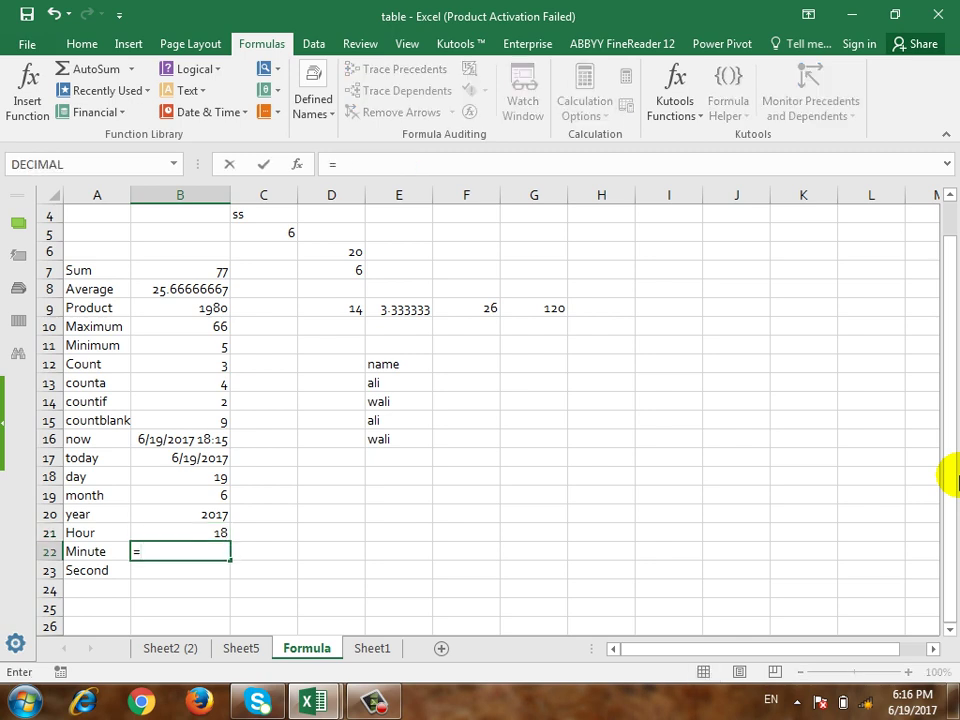
text(minute()
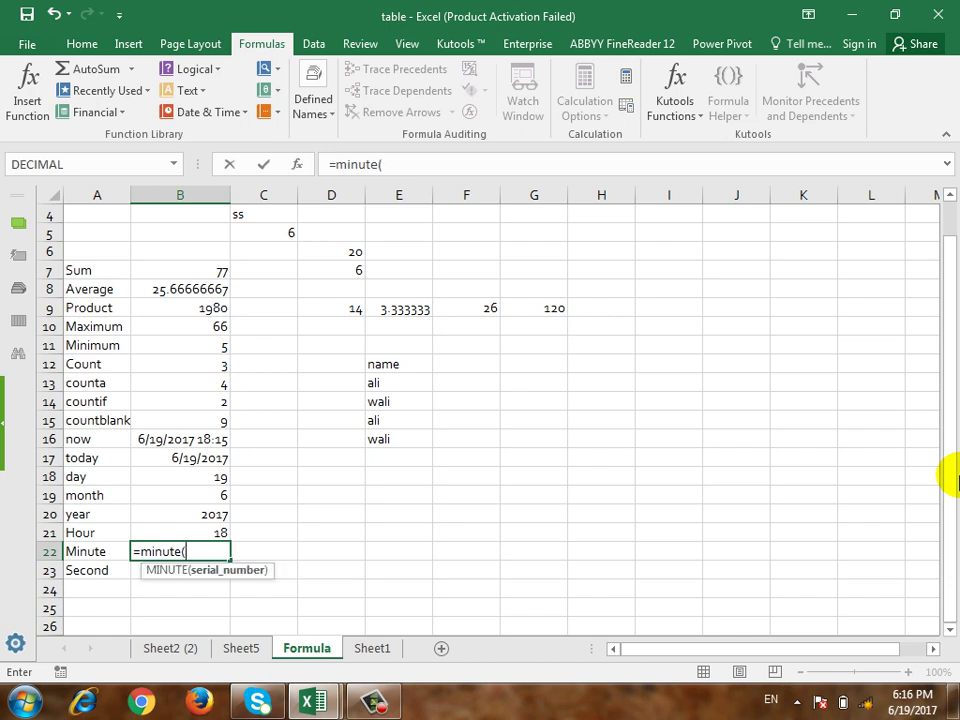
text(now()))
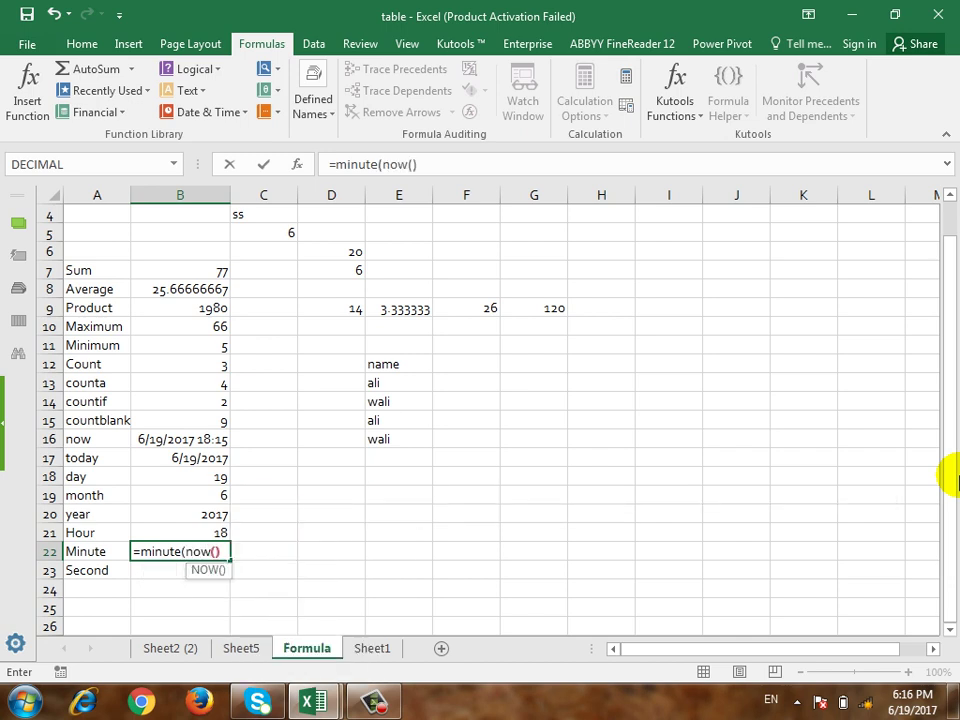
key(Return)
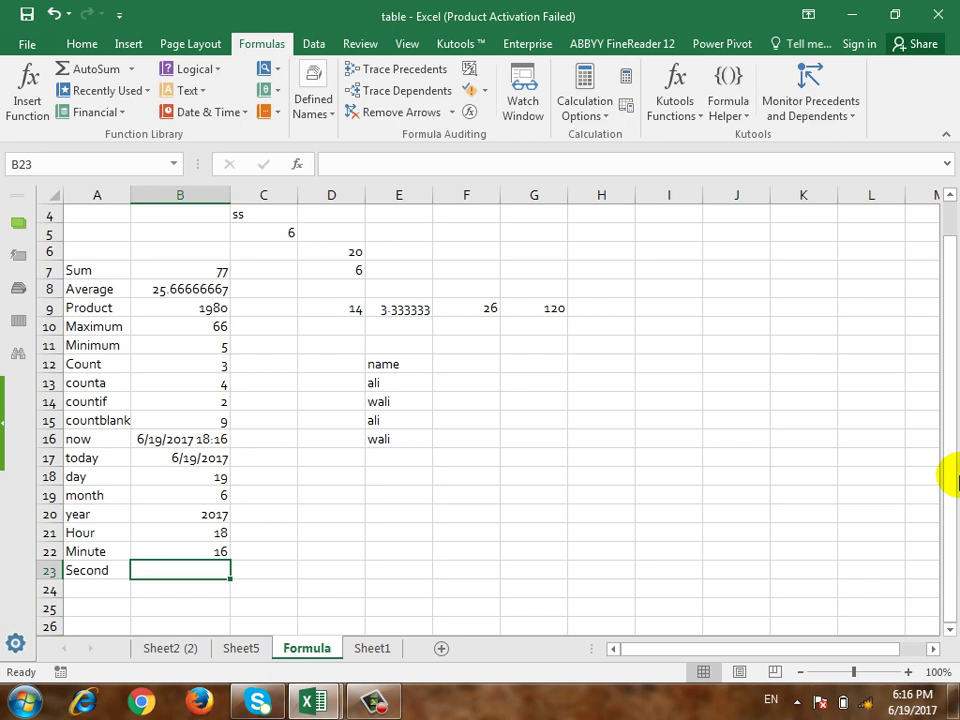
text(=s)
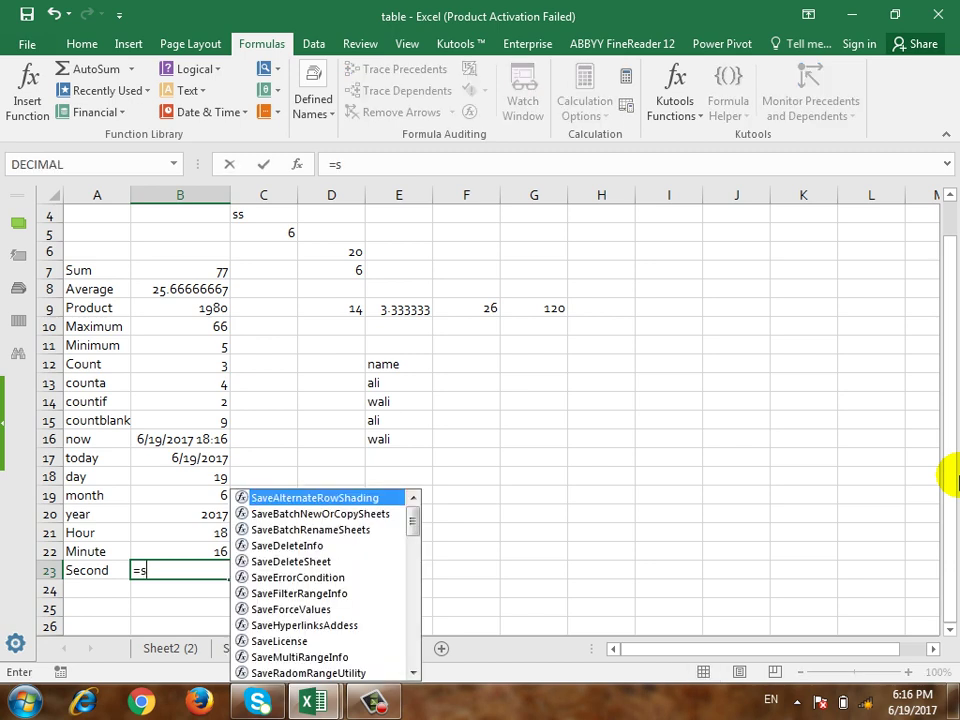
text(econd(n)
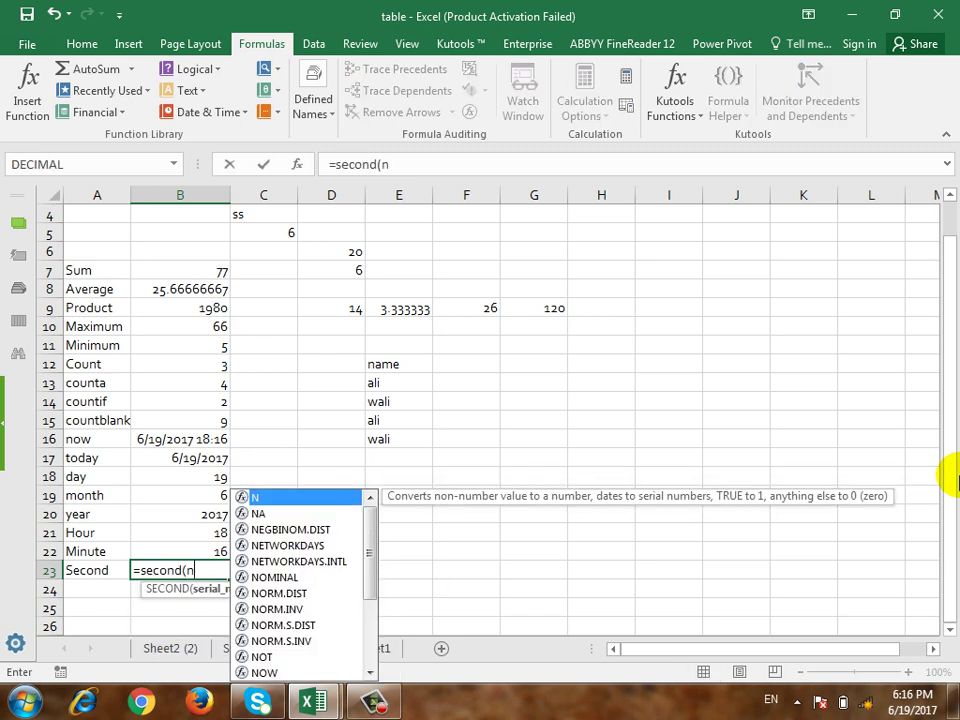
text(ow()))
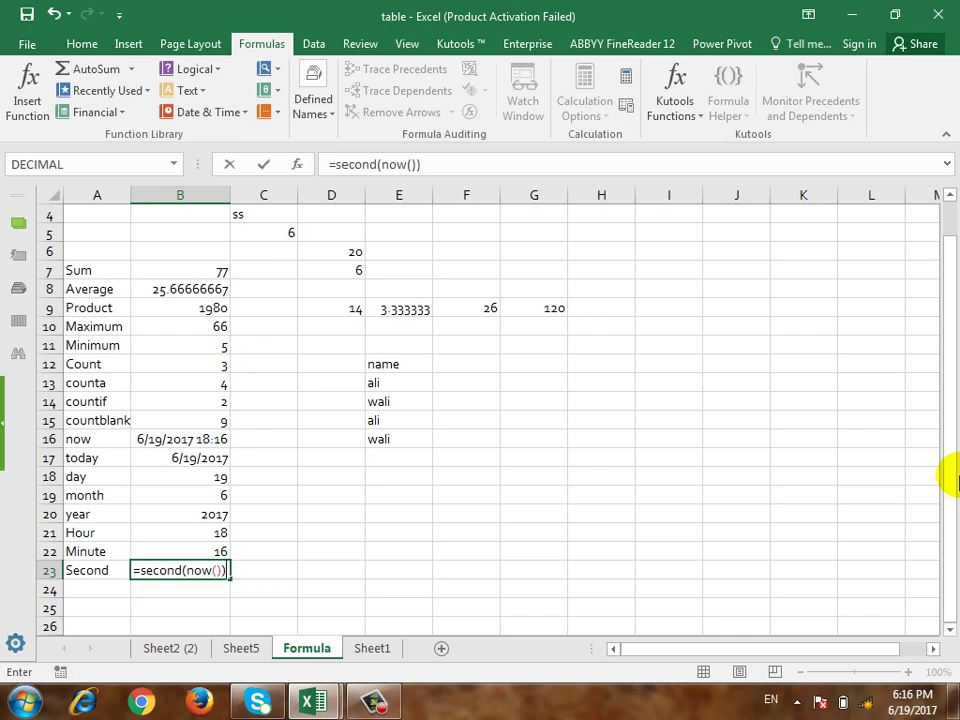
key(Return)
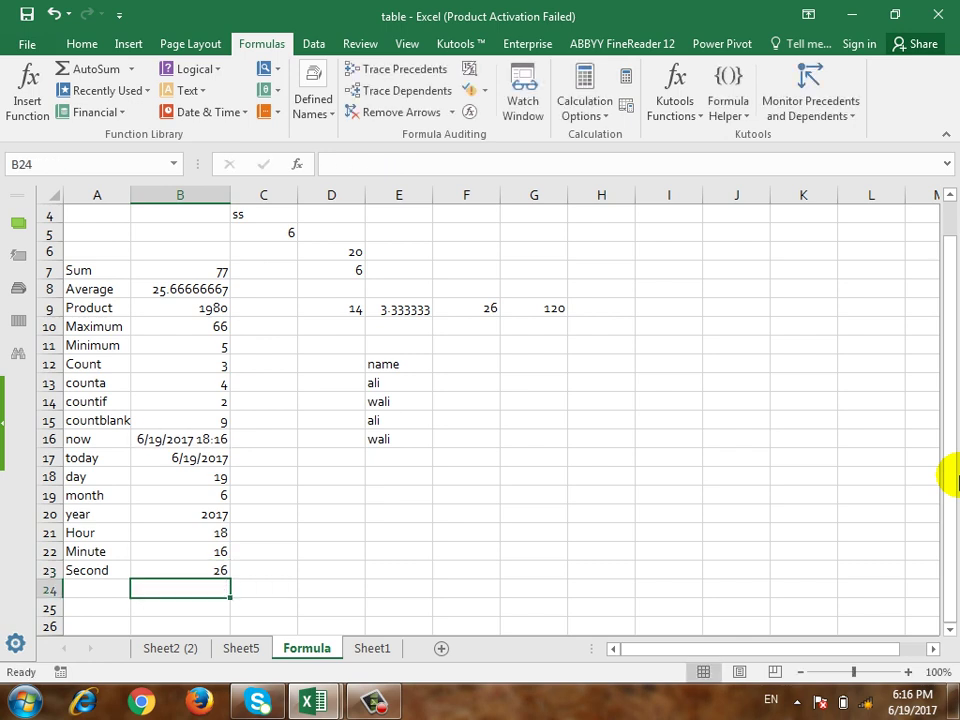
key(Up)
key(Right)
key(Right)
key(Right)
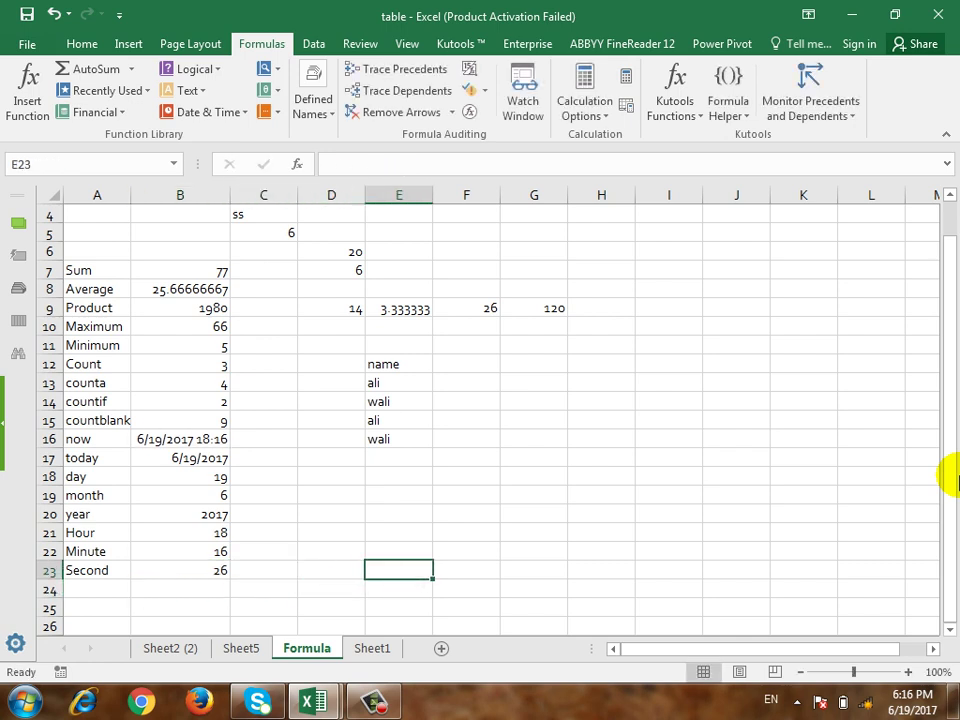
text(gf)
key(Return)
key(Up)
key(Left)
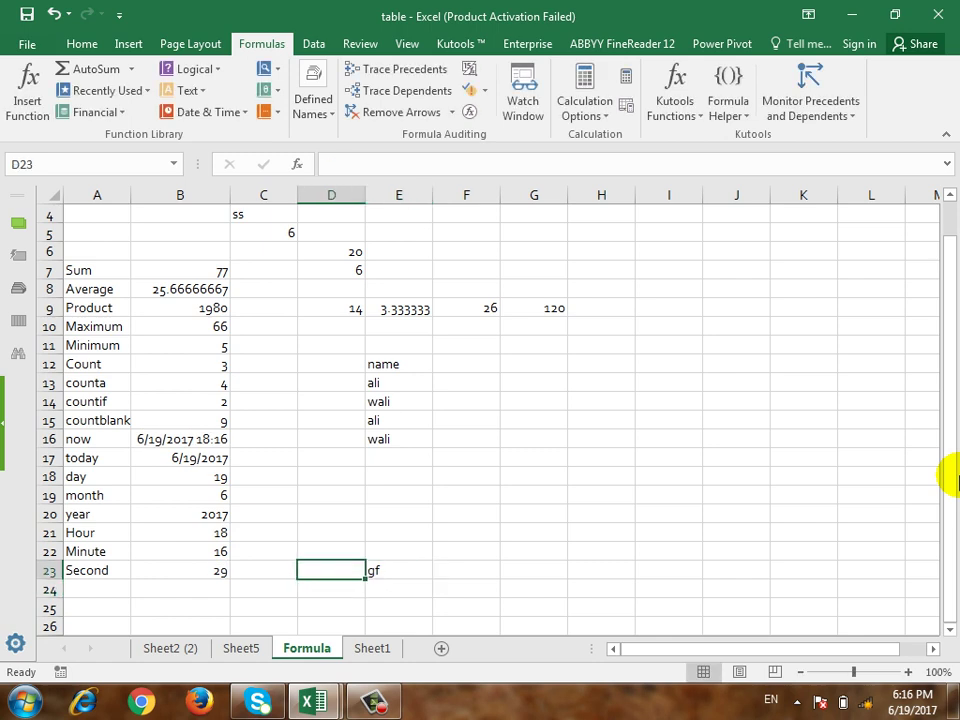
key(Right)
key(Delete)
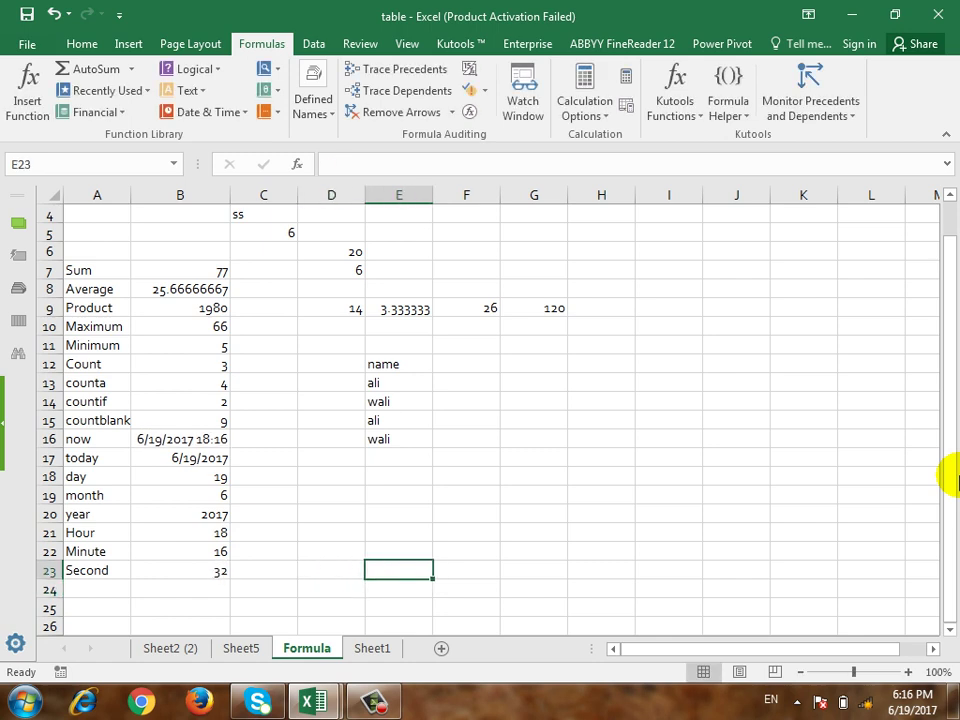
click(182, 457)
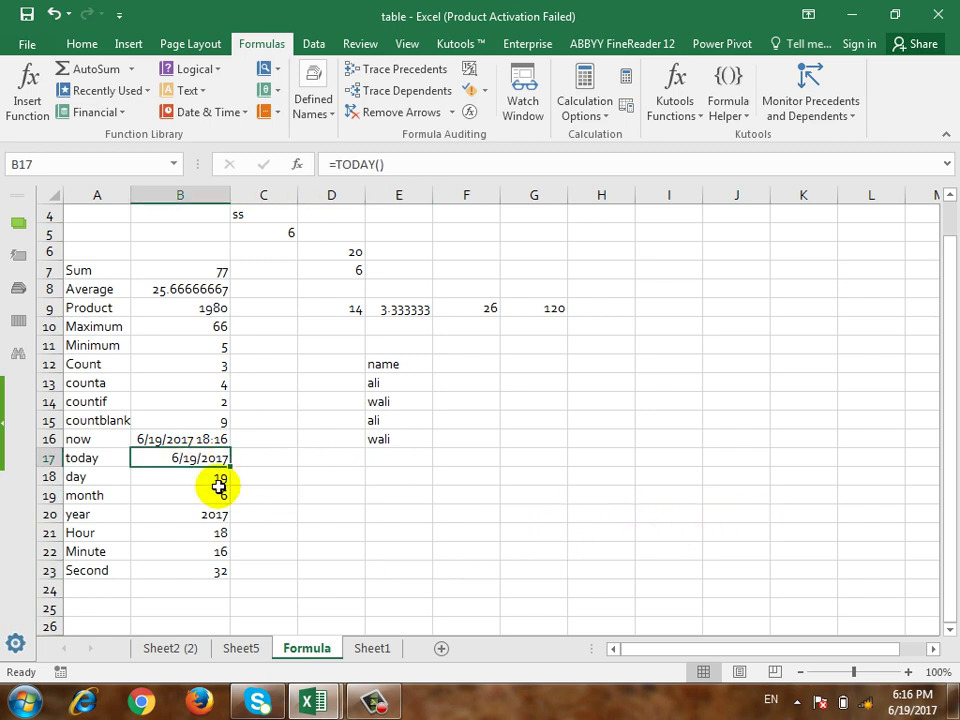
click(224, 439)
click(220, 495)
click(218, 548)
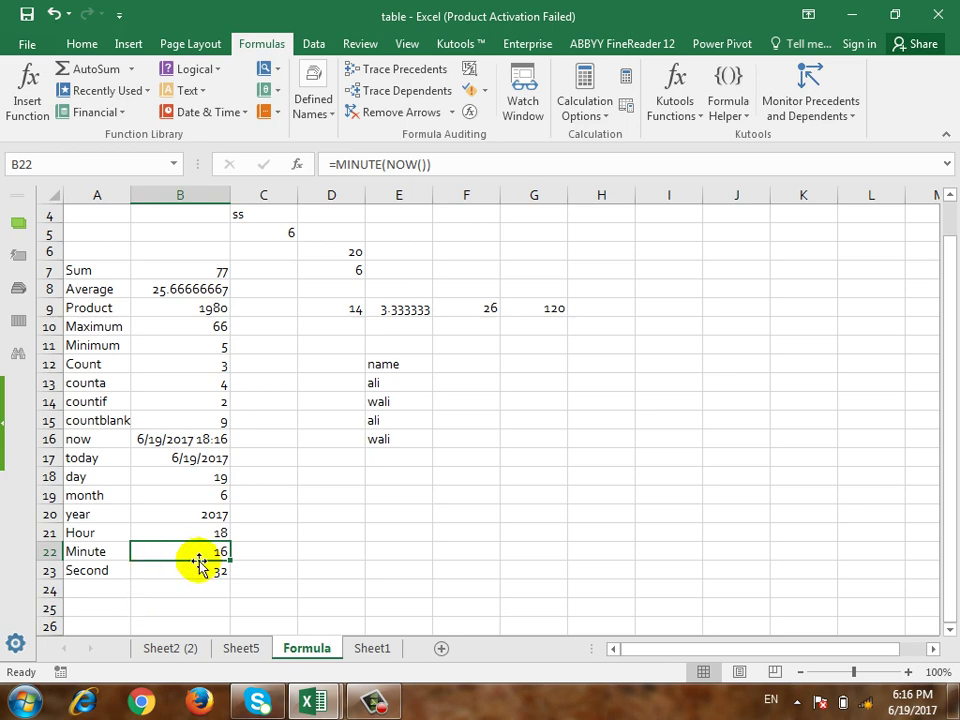
click(100, 590)
scroll(400, 490, down, 1)
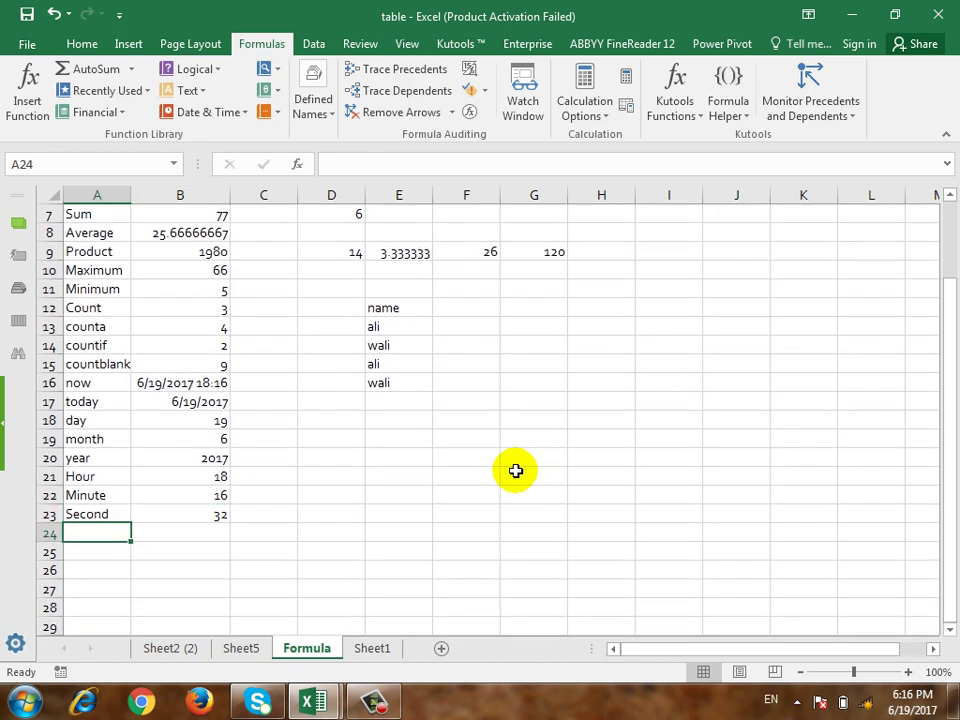
key(Return)
scroll(515, 470, down, 1)
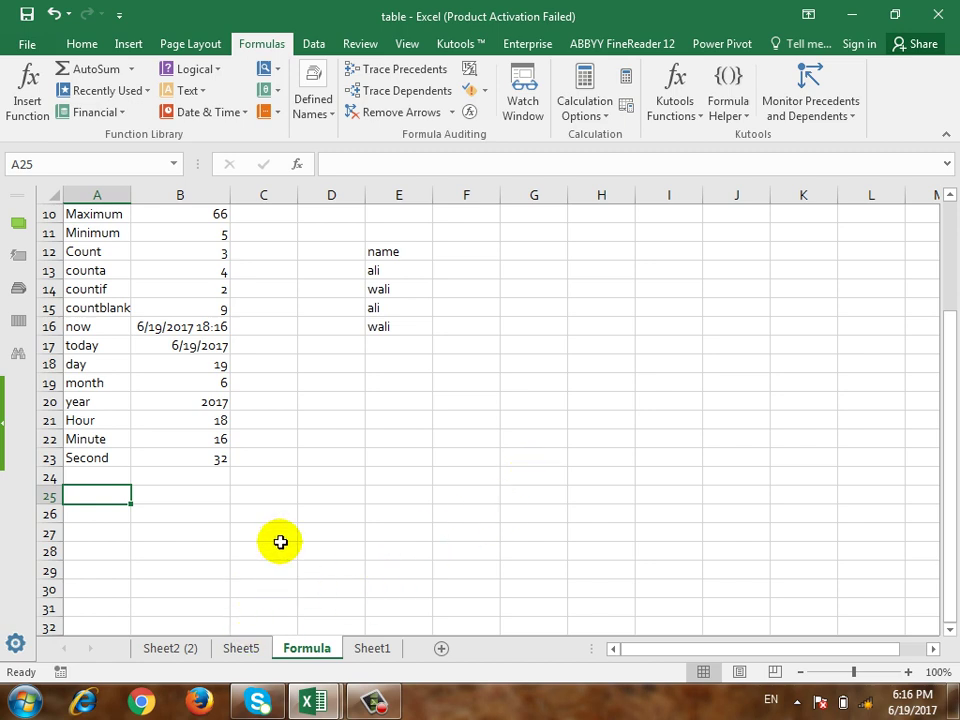
click(167, 647)
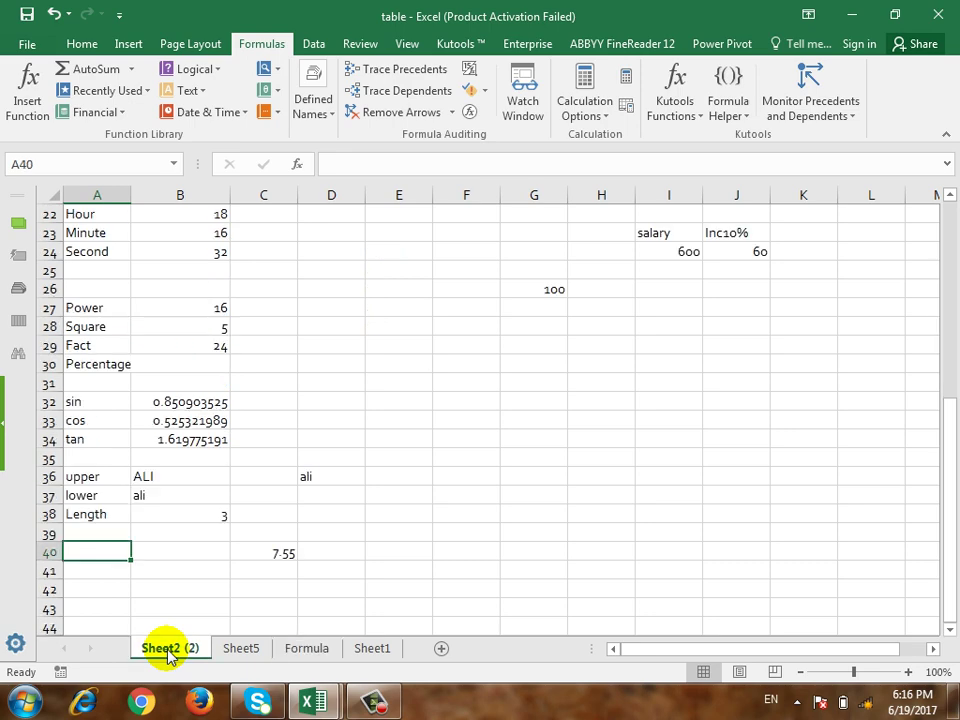
scroll(367, 512, up, 2)
scroll(368, 513, down, 2)
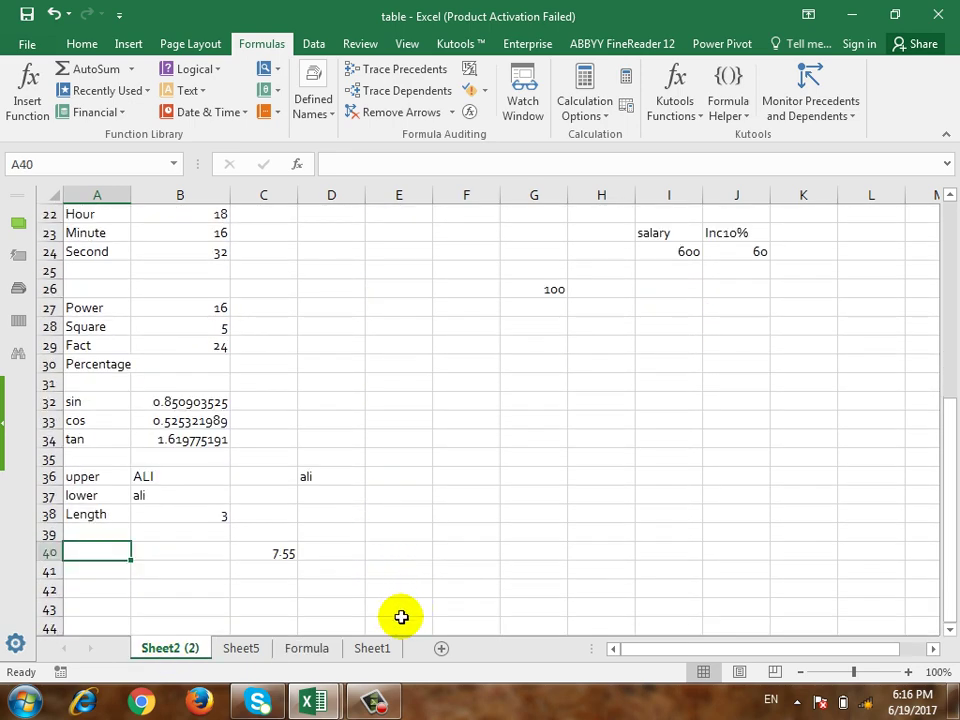
click(373, 646)
click(309, 651)
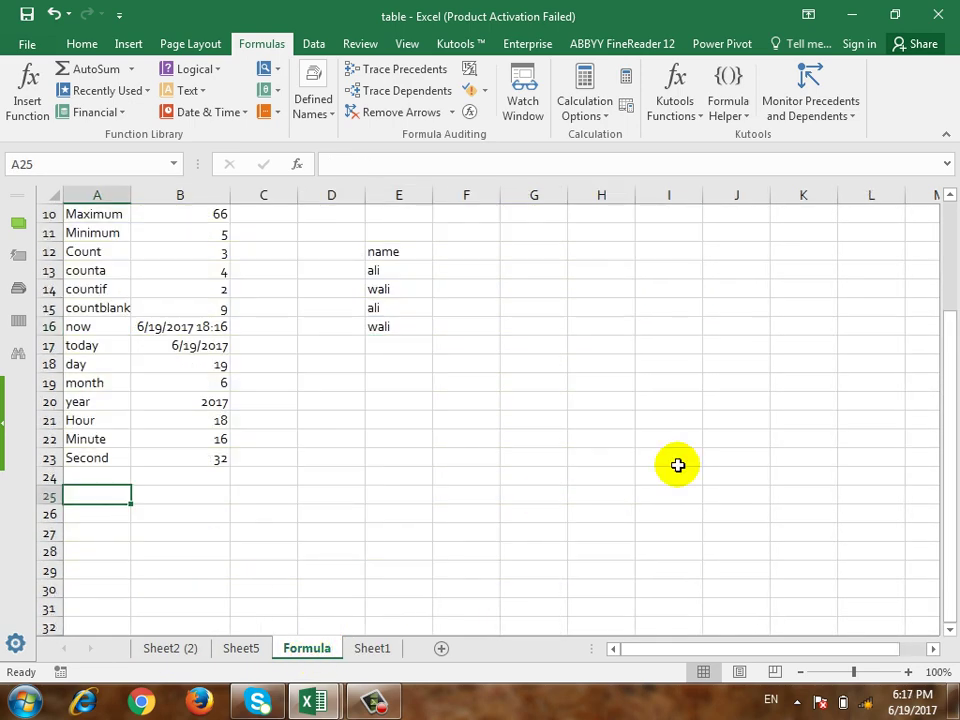
Step: Enter the labels Power and Square in A25 and A26
text(Power)
key(Return)
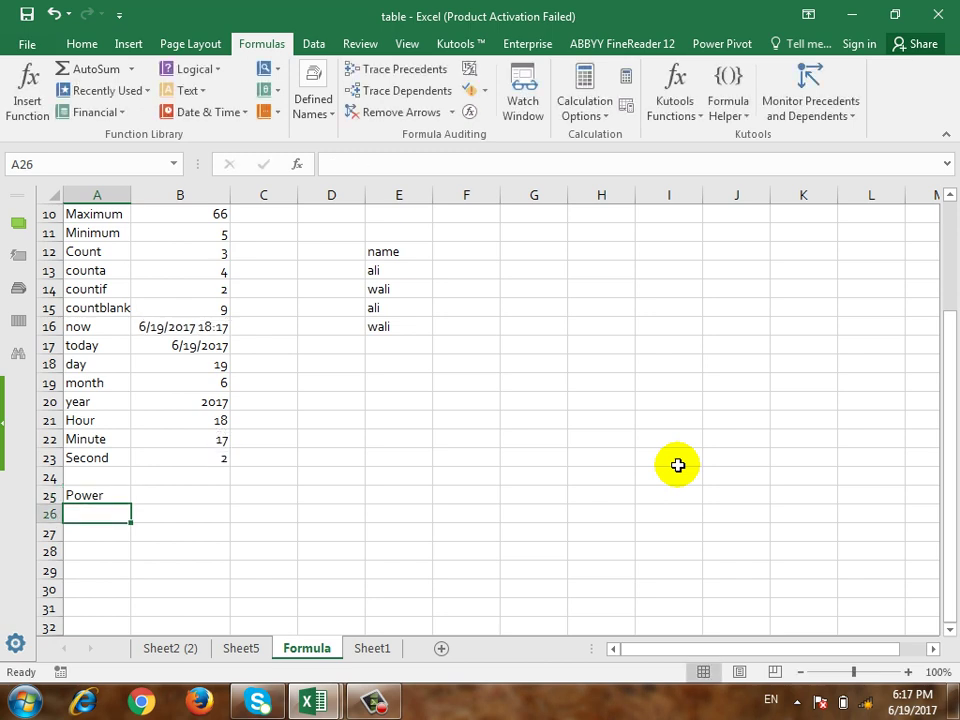
text(Squre)
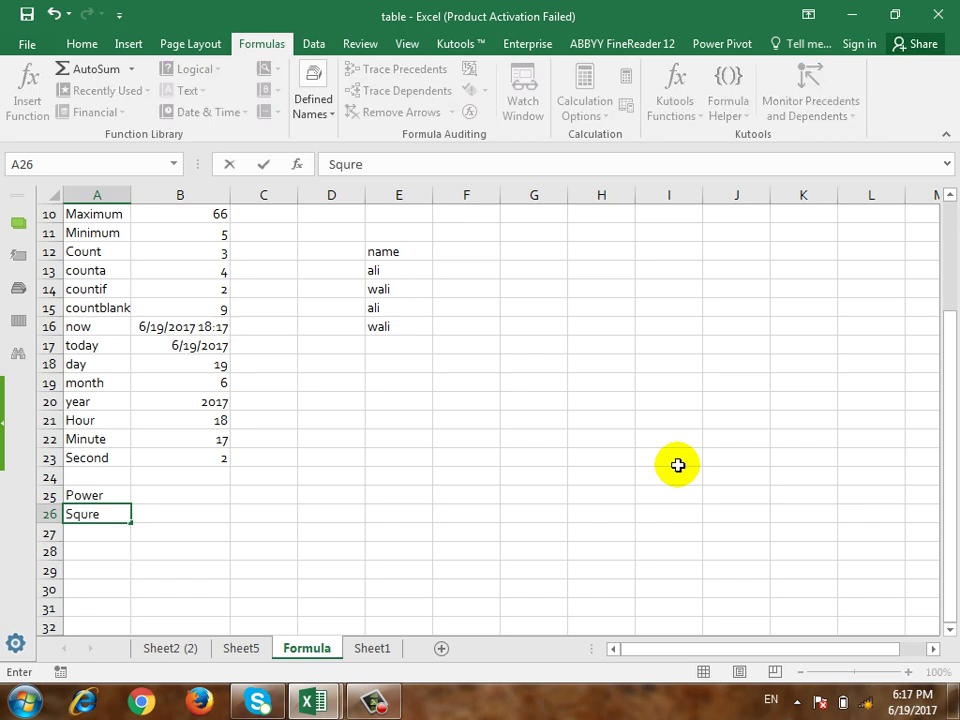
key(BackSpace)
key(BackSpace)
key(BackSpace)
text(uare)
key(Return)
Step: Add the labels Fact and Percentage in A27 and A28
text(Fact)
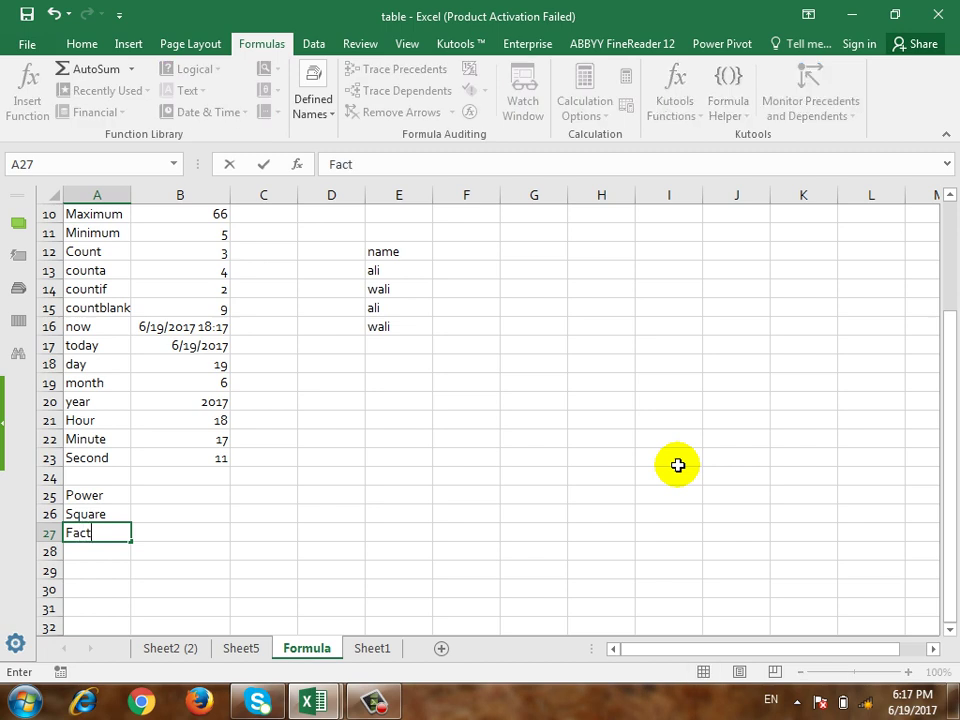
key(Return)
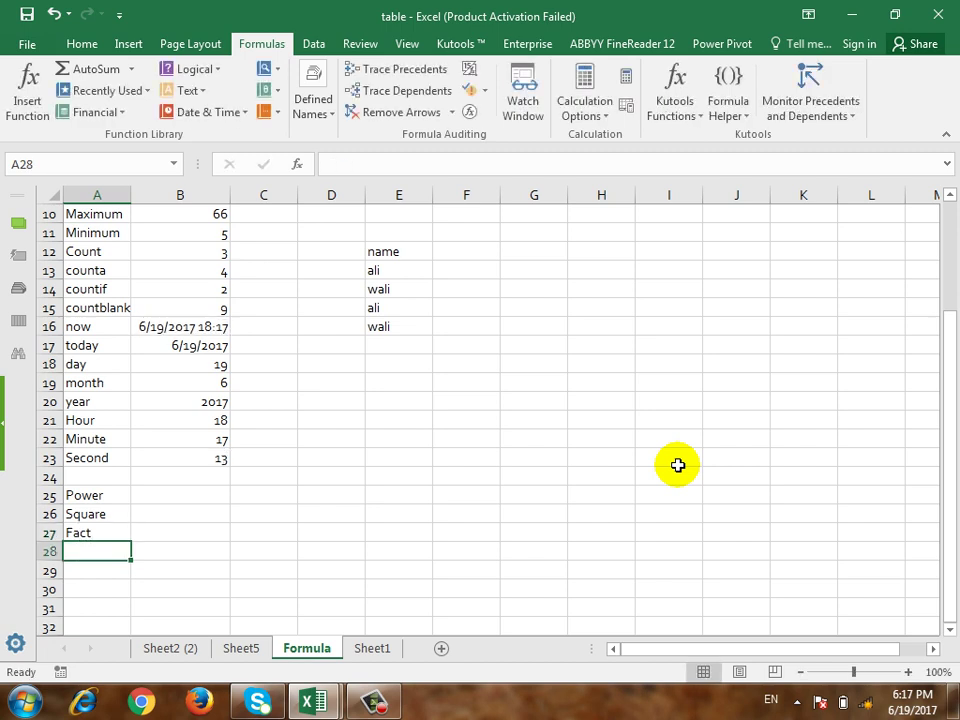
text(%)
key(BackSpace)
text(Perce)
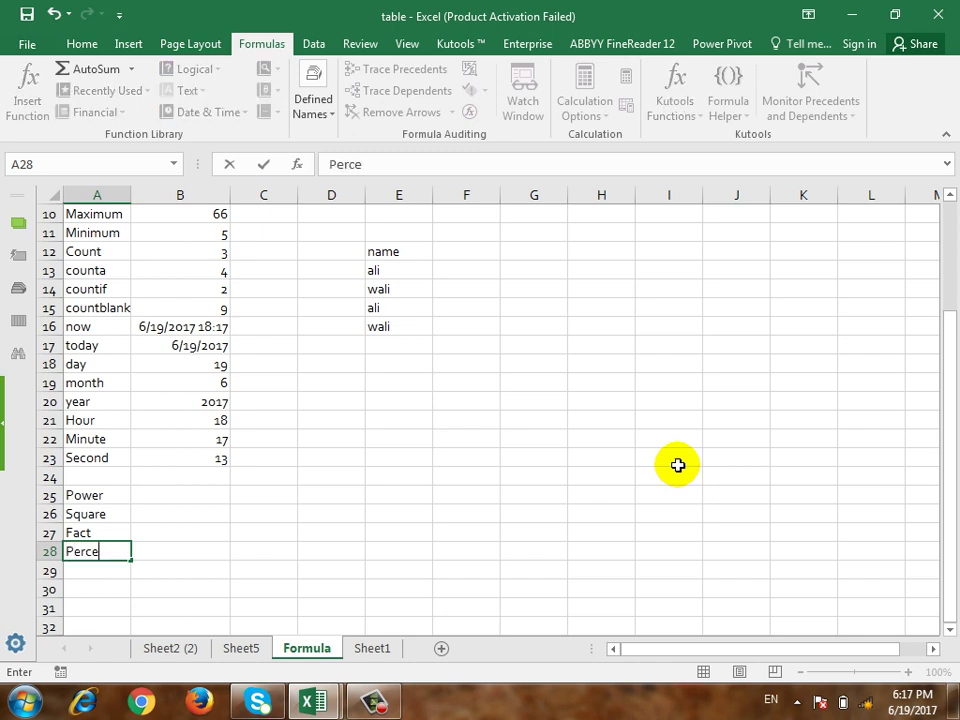
text(ntage)
key(Return)
key(Up)
key(Right)
key(Up)
key(Up)
key(Up)
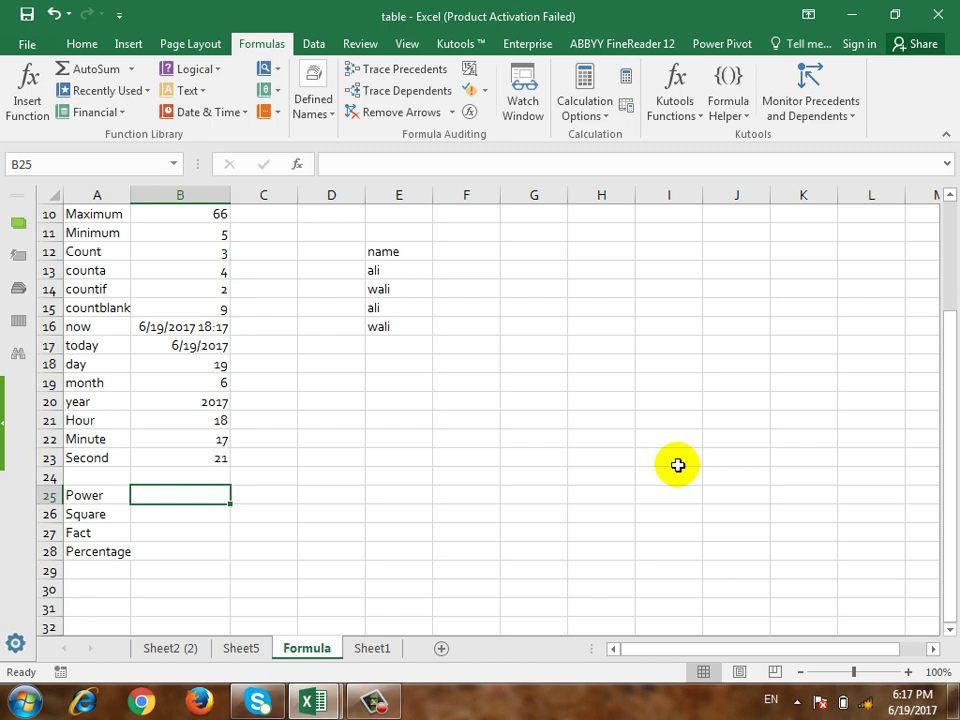
Step: Enter =POWER(10,2) in B25 so it shows 100
text(=power)
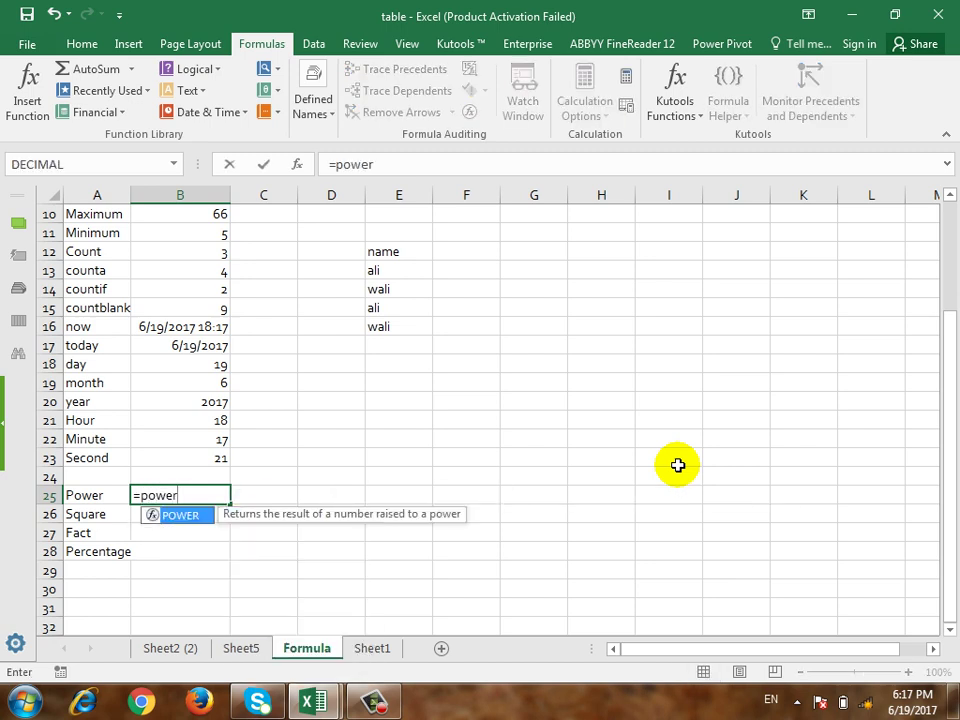
text(()
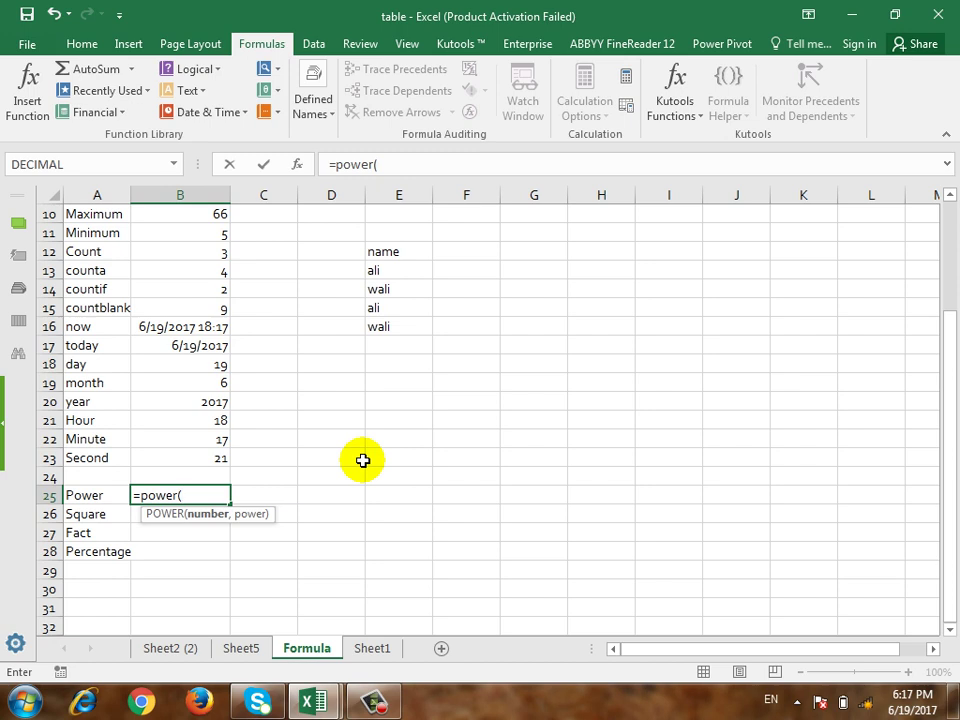
text(10,)
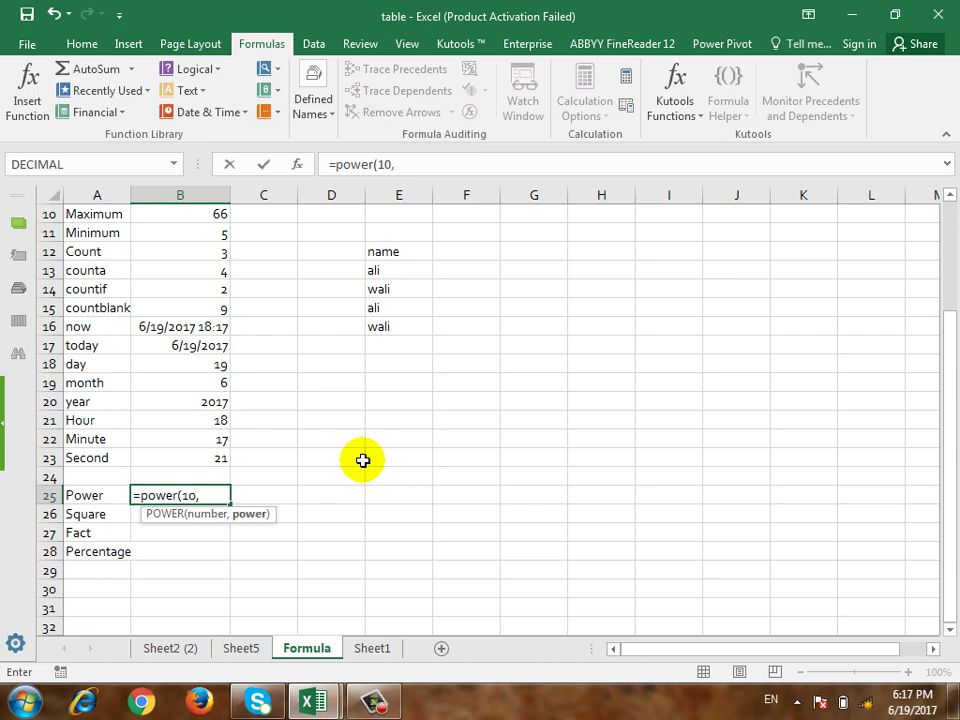
text(2))
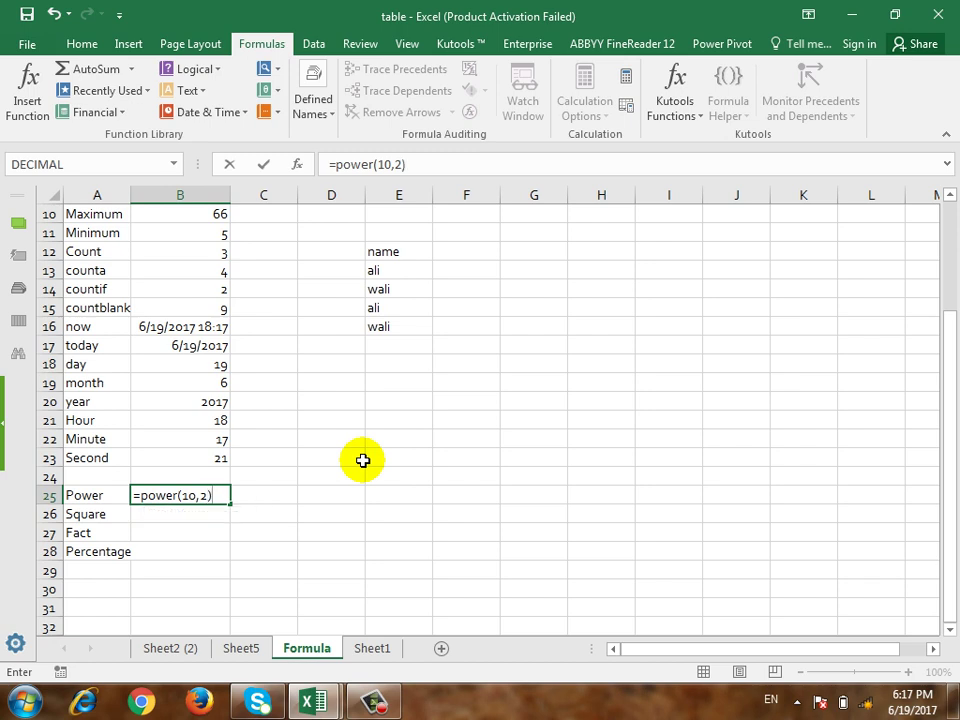
key(Return)
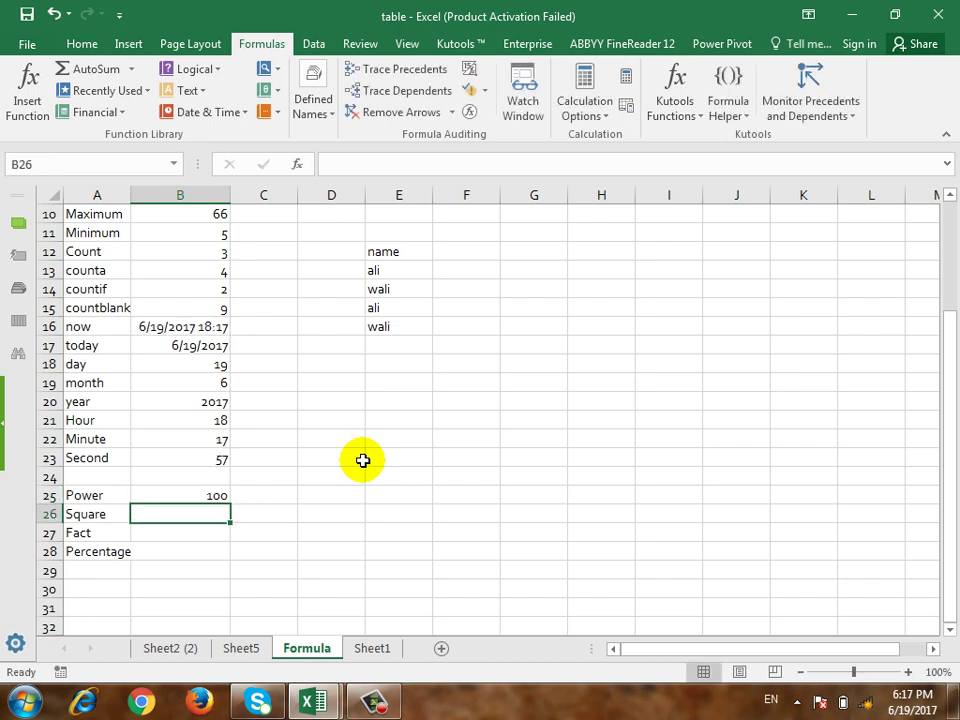
Step: Enter =POWER(4,2) in C25 to square 4
key(Up)
key(Right)
text(=pp)
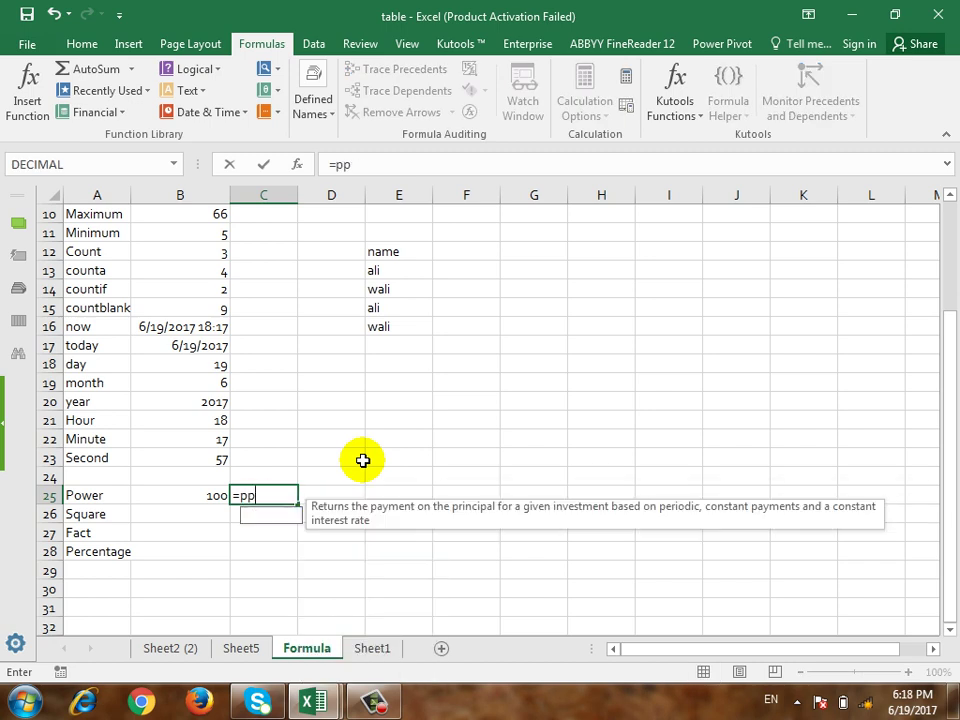
key(BackSpace)
text(oe)
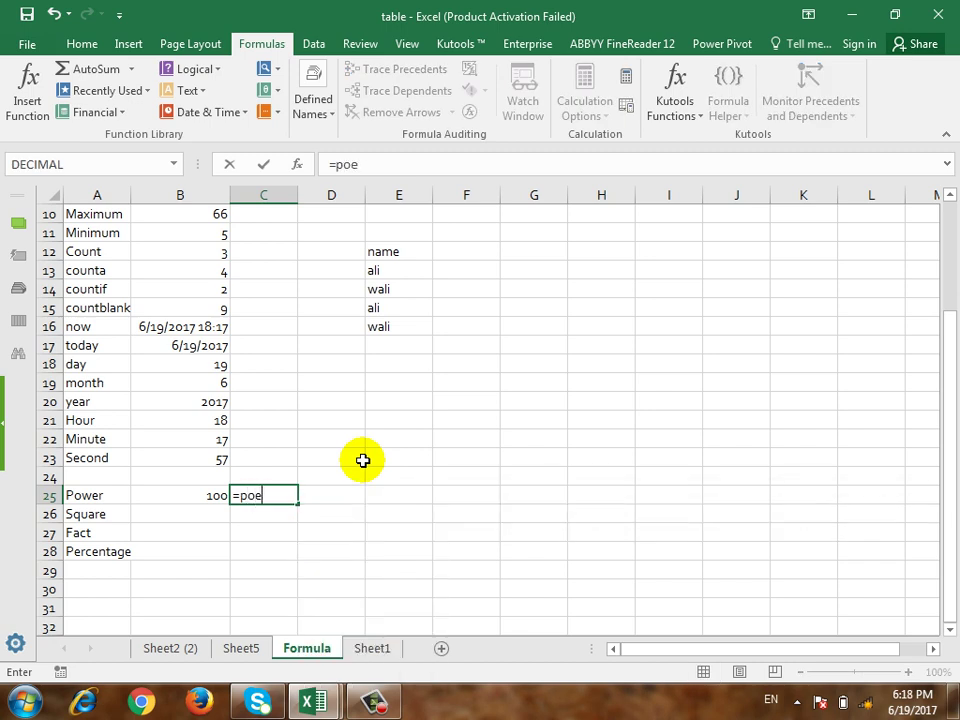
key(BackSpace)
text(wer()
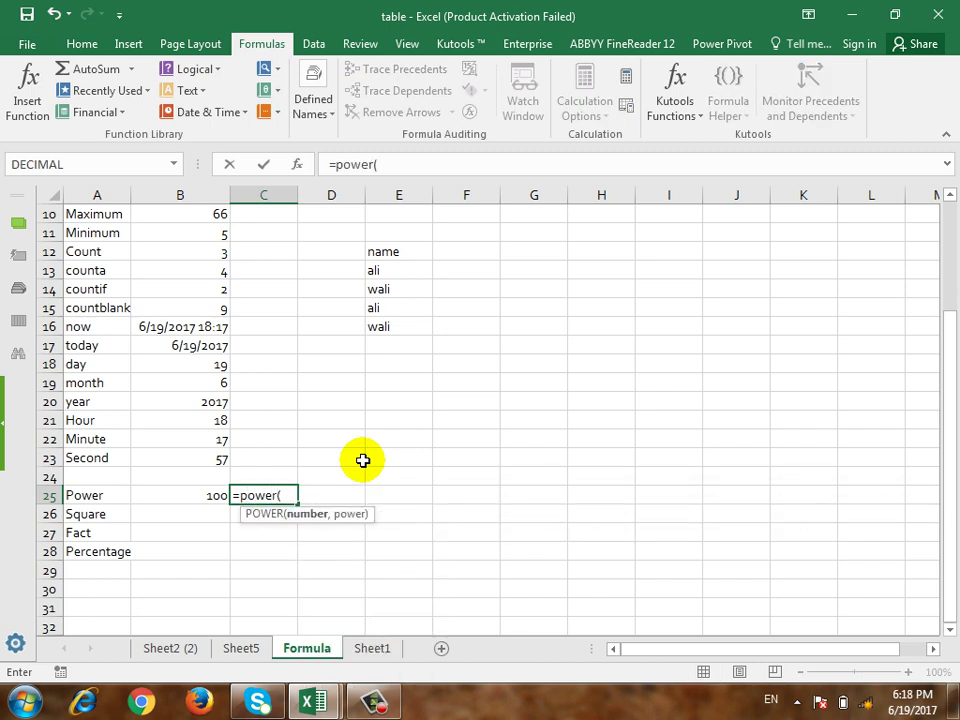
text(4,2)
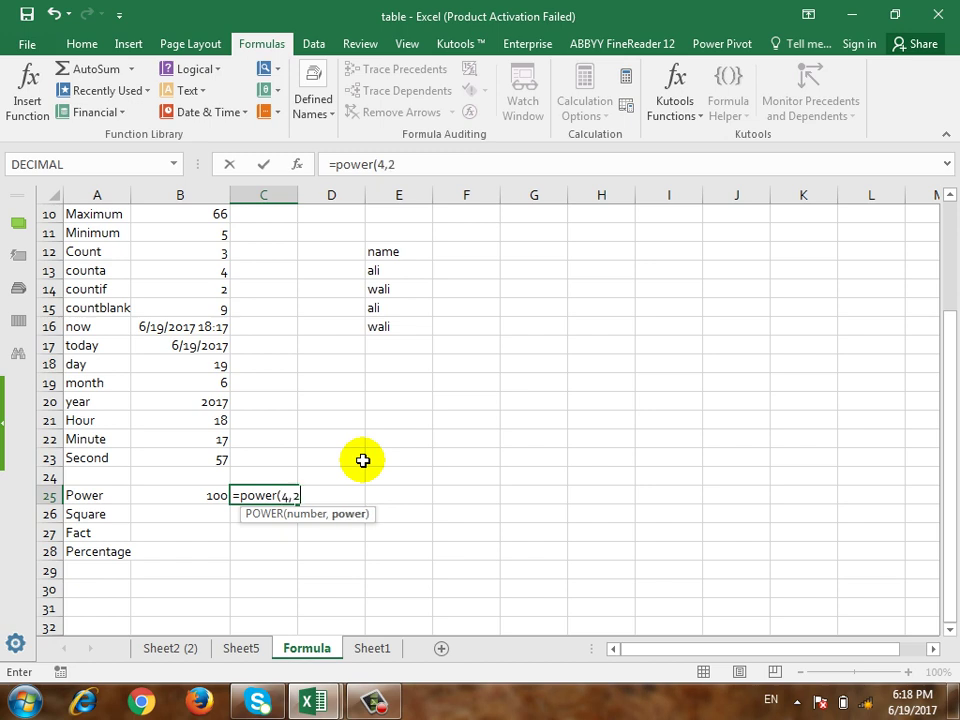
text())
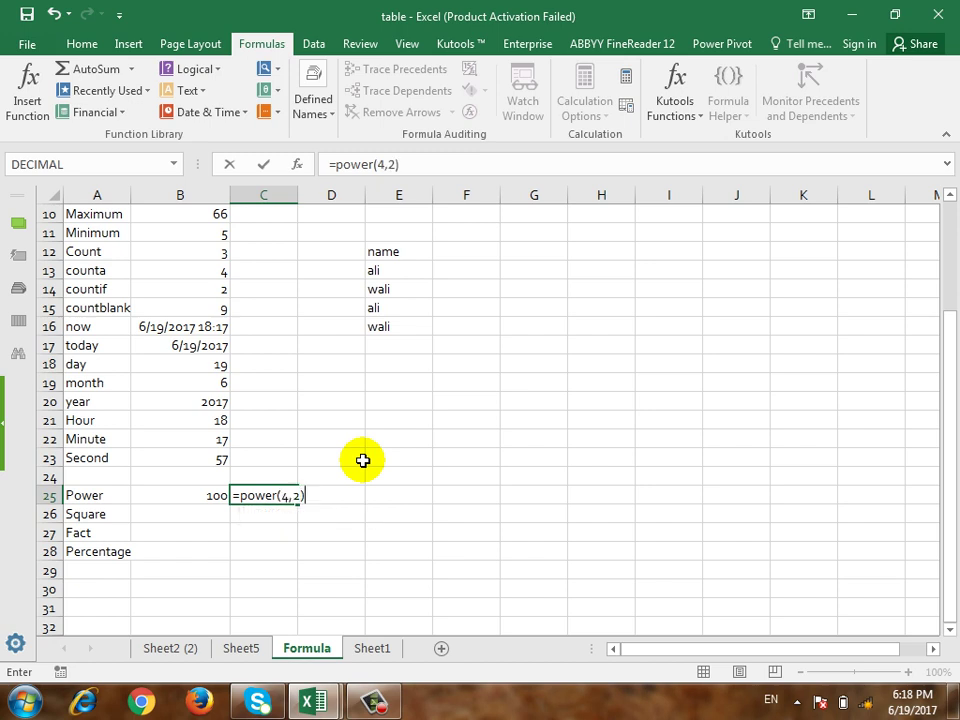
key(Return)
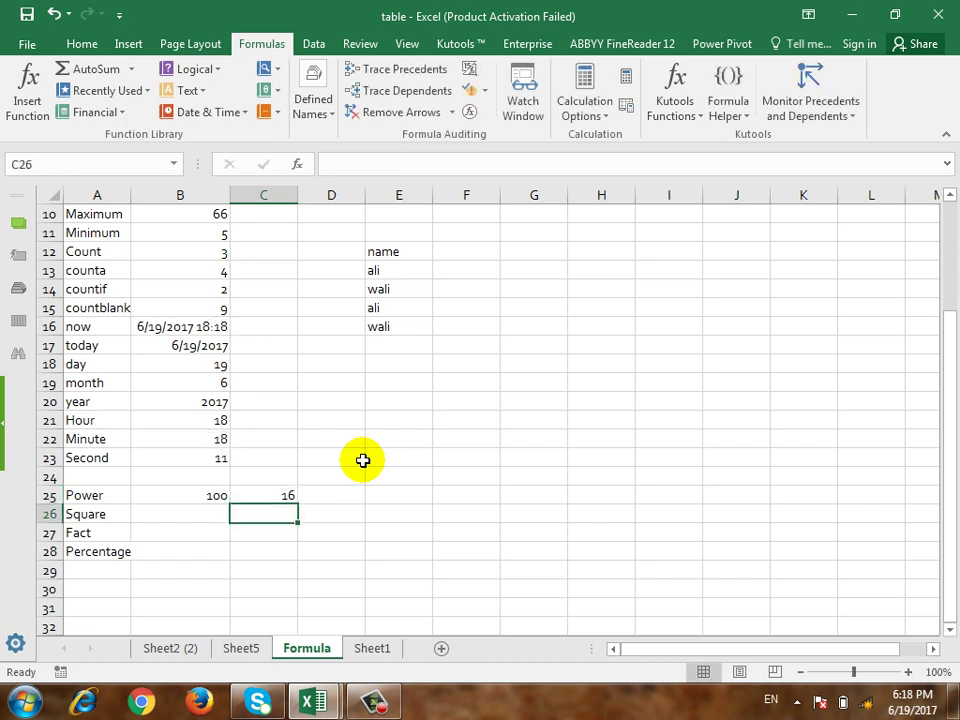
Step: Enter =SQRT(25) in B26 so it shows 5
key(Left)
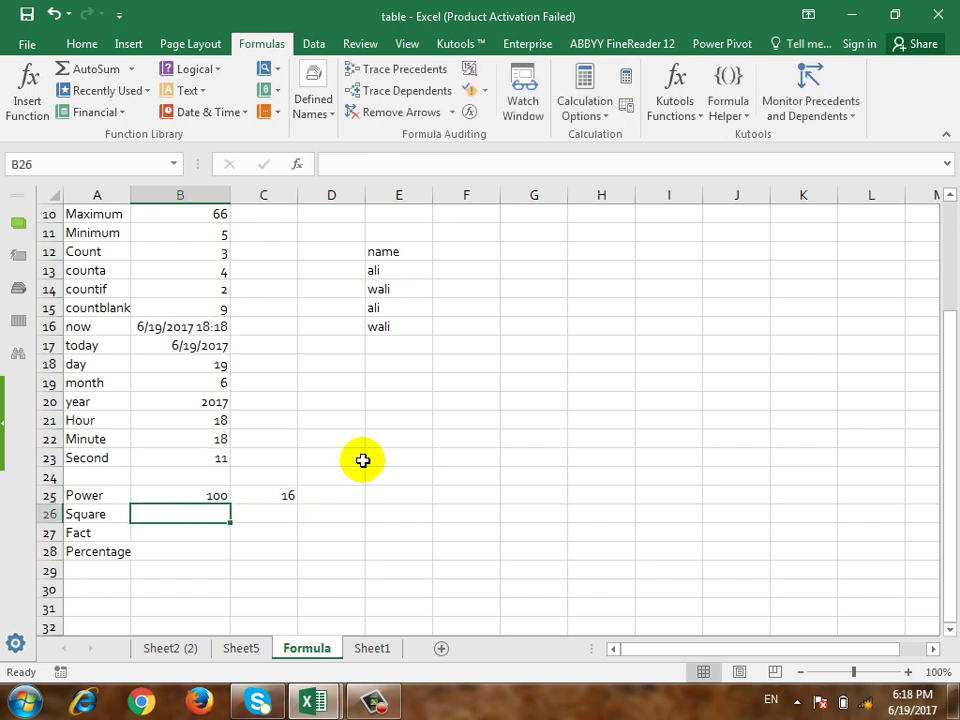
text(=)
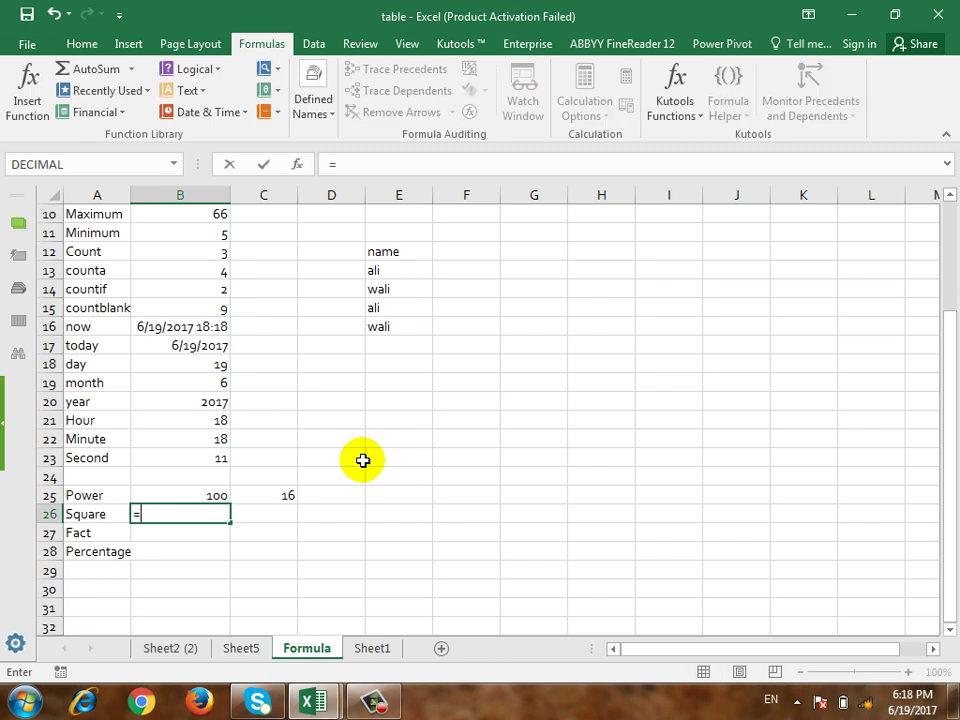
text(s)
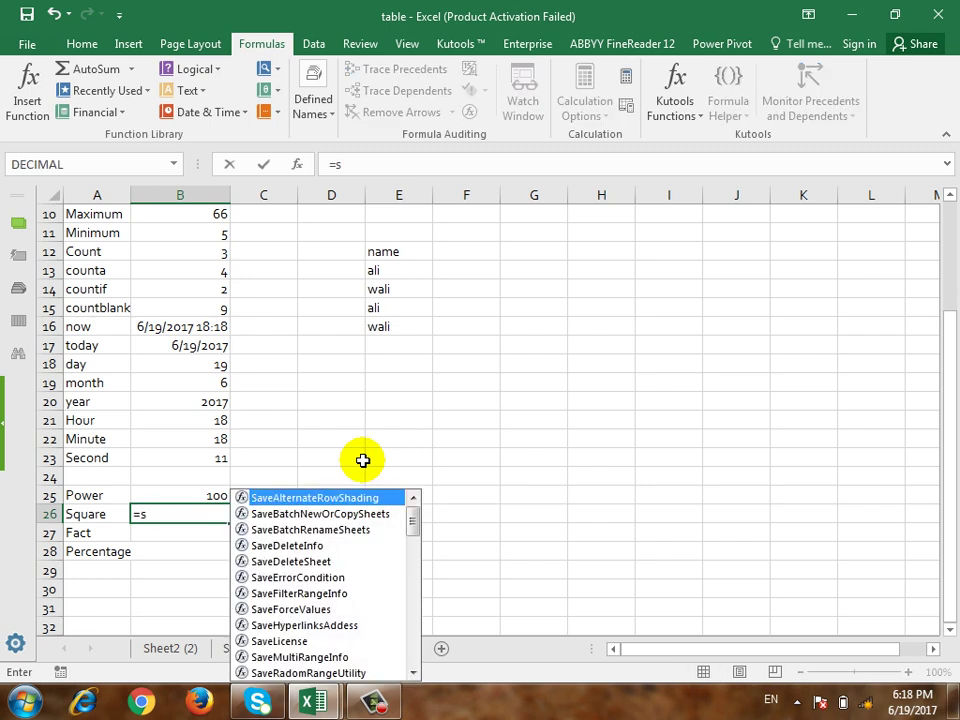
text(qrt)
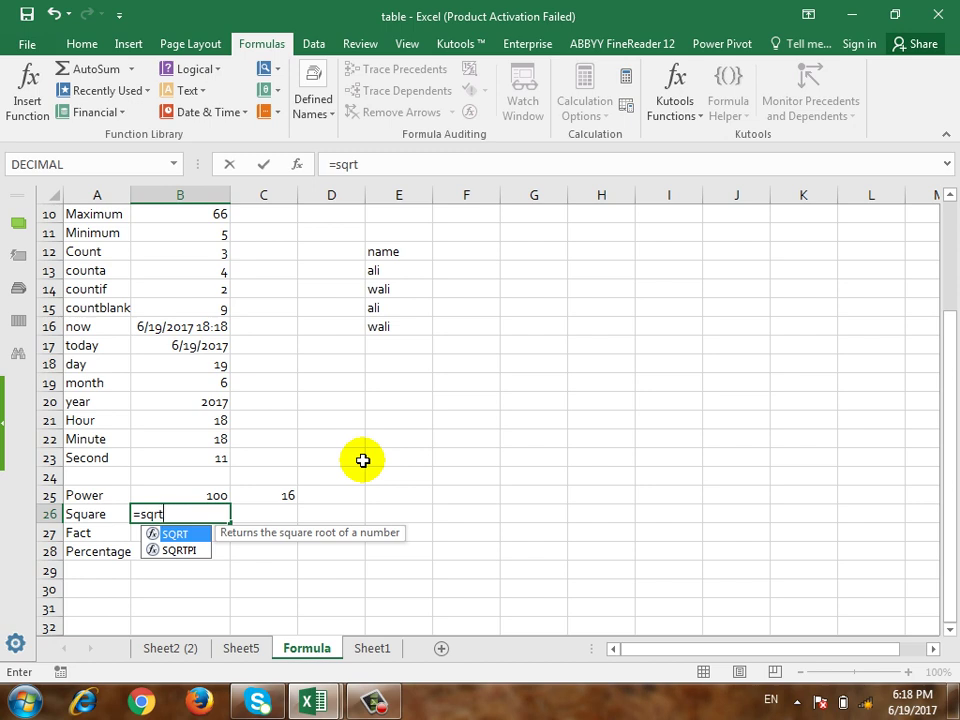
text(()
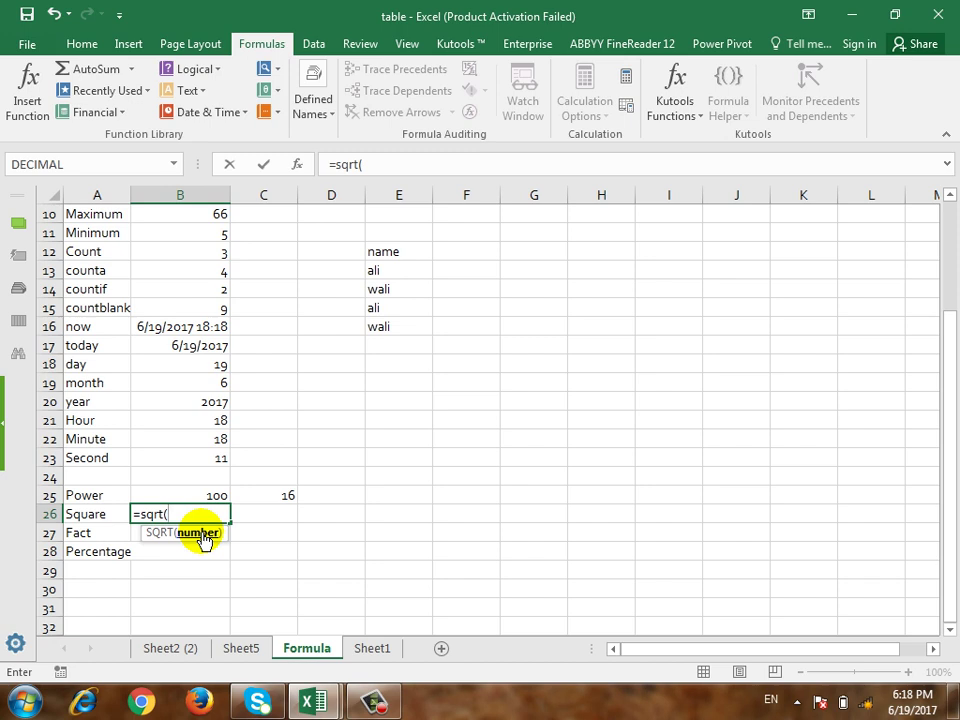
text(25)
key(BackSpace)
key(BackSpace)
text())
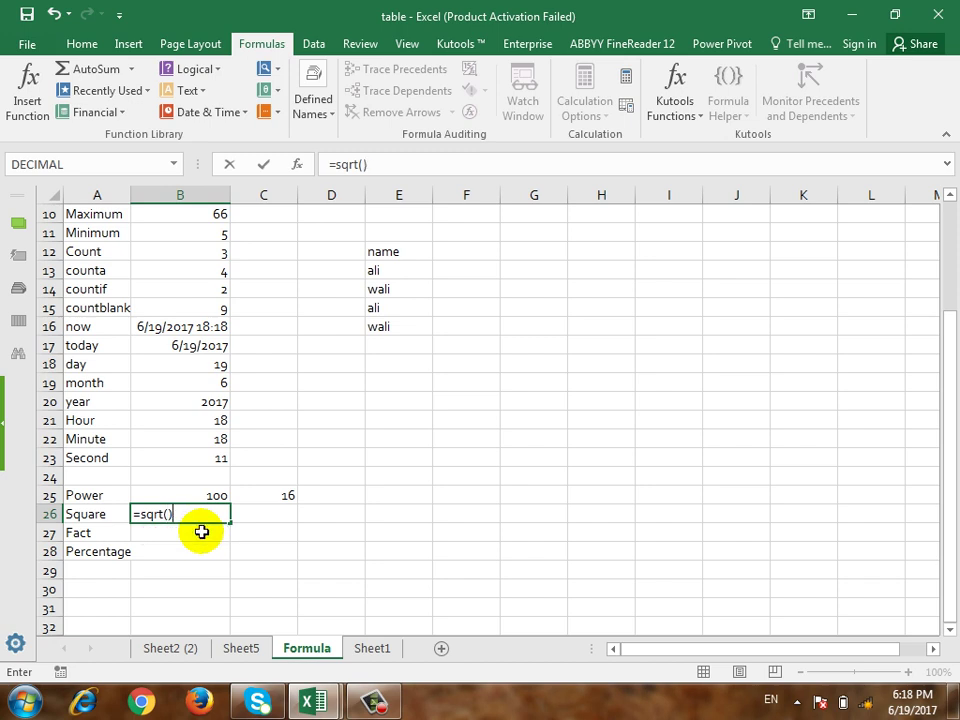
key(BackSpace)
text(25))
key(Return)
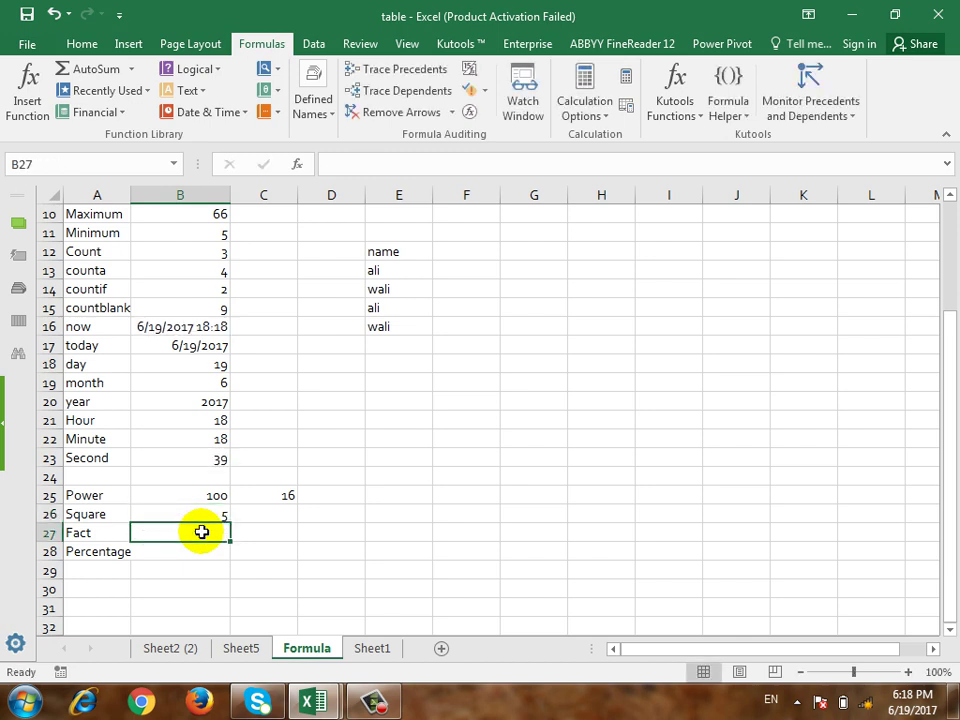
Step: Enter =SQRT(2) in C26, giving 1.414214
key(Up)
key(Right)
text(=)
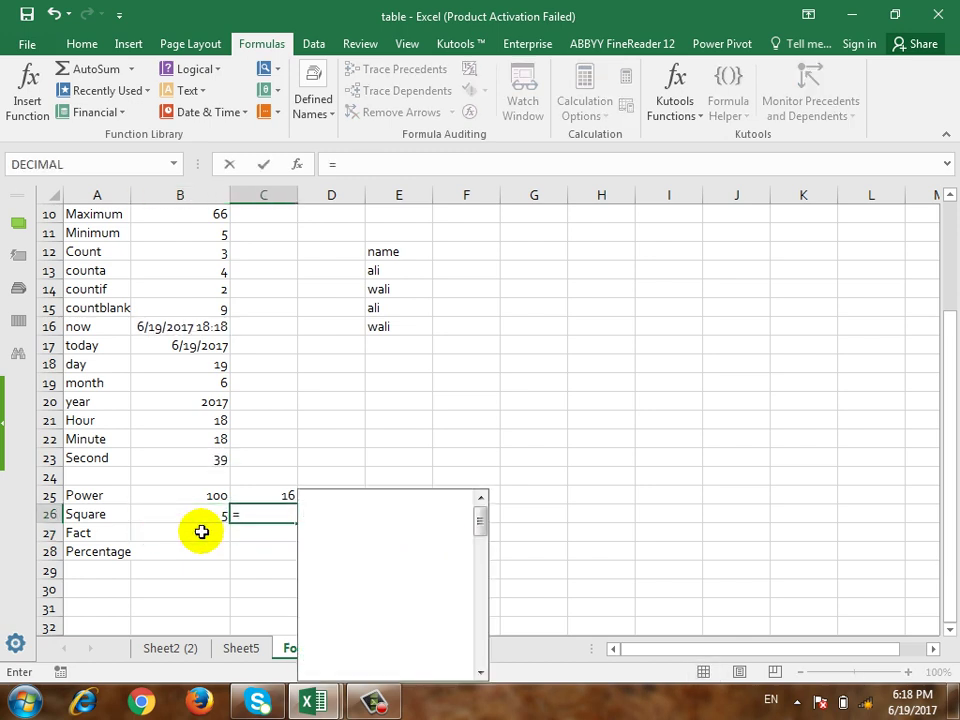
text(sqrt()
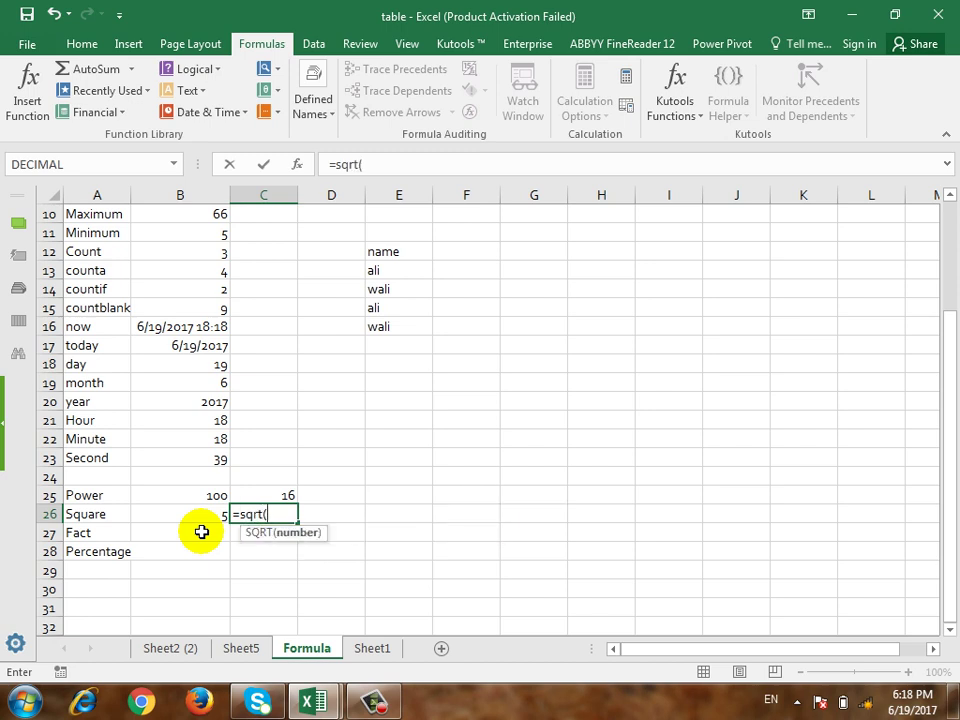
text(2))
key(Return)
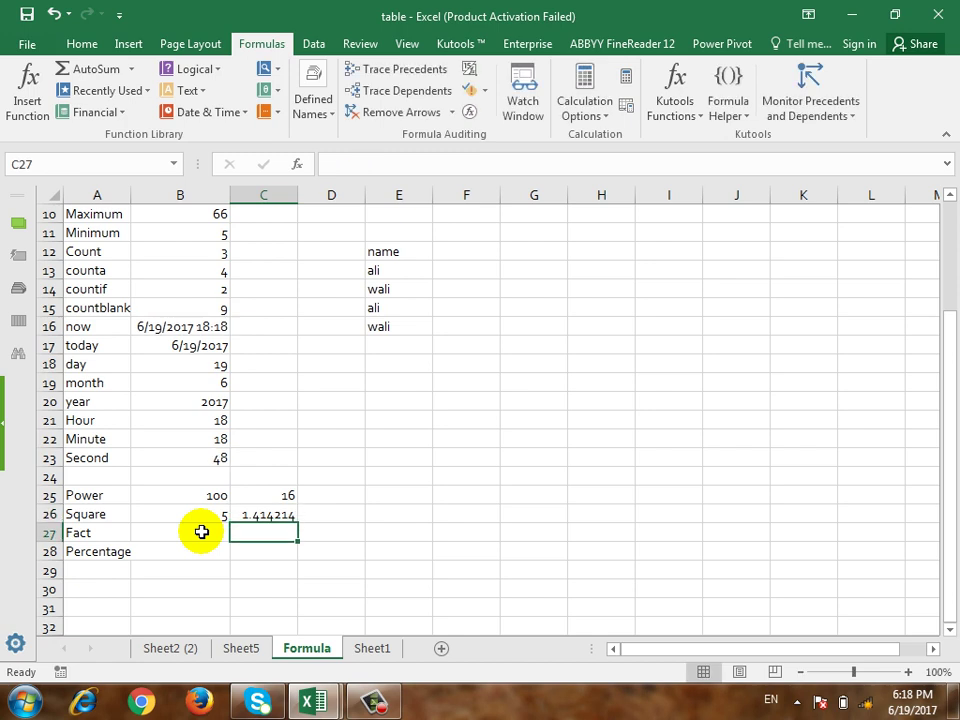
key(Left)
key(Left)
Step: Enter =FACT(5) in B27 so it shows 120
click(201, 532)
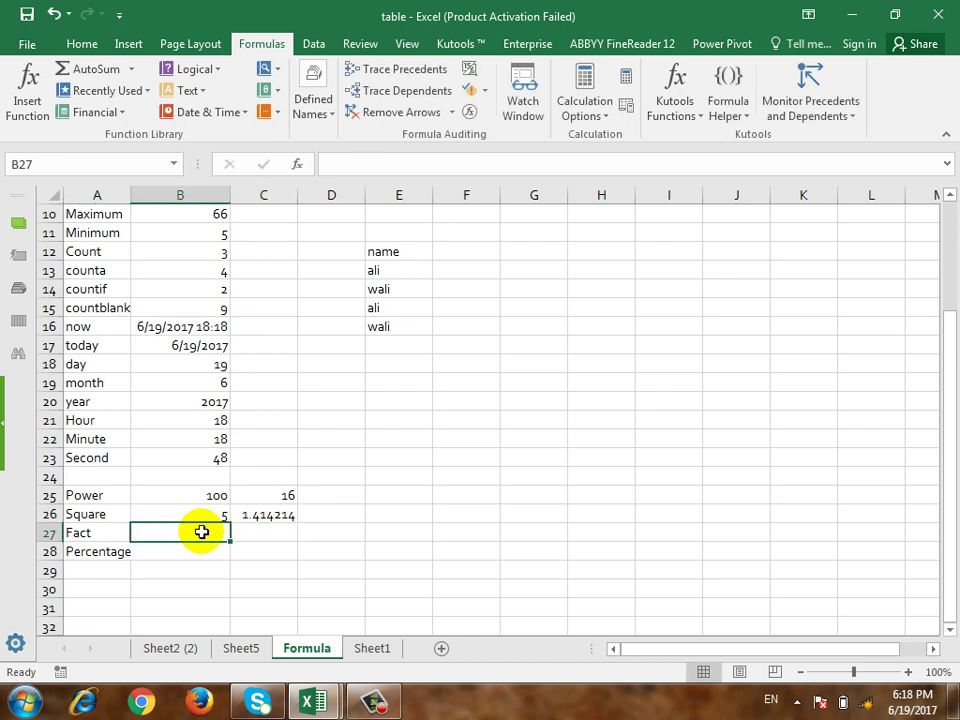
text(=fact)
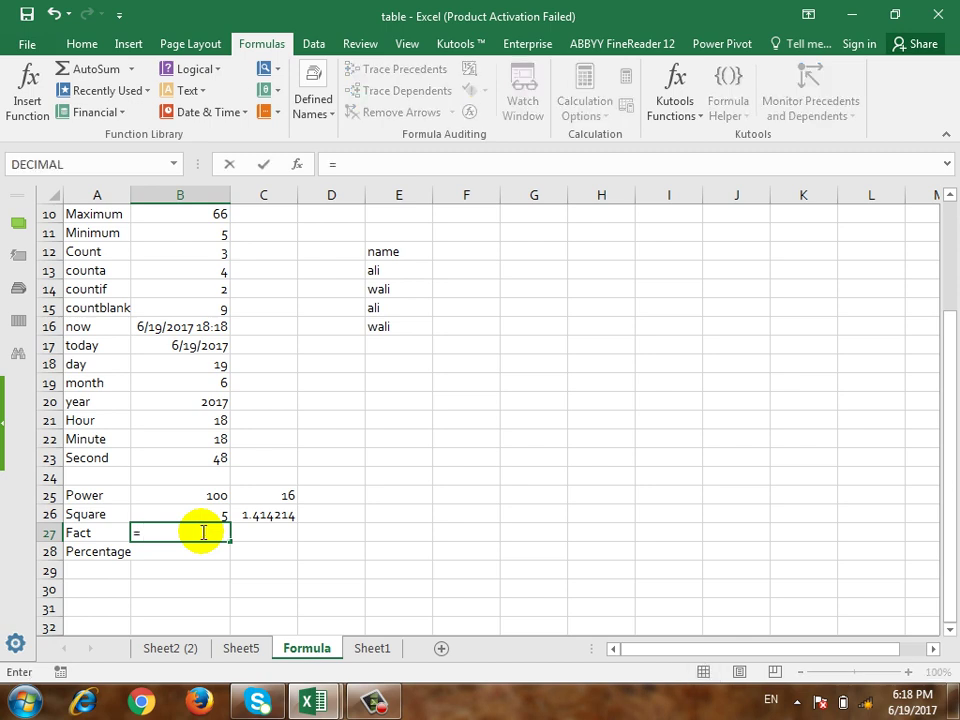
text(()
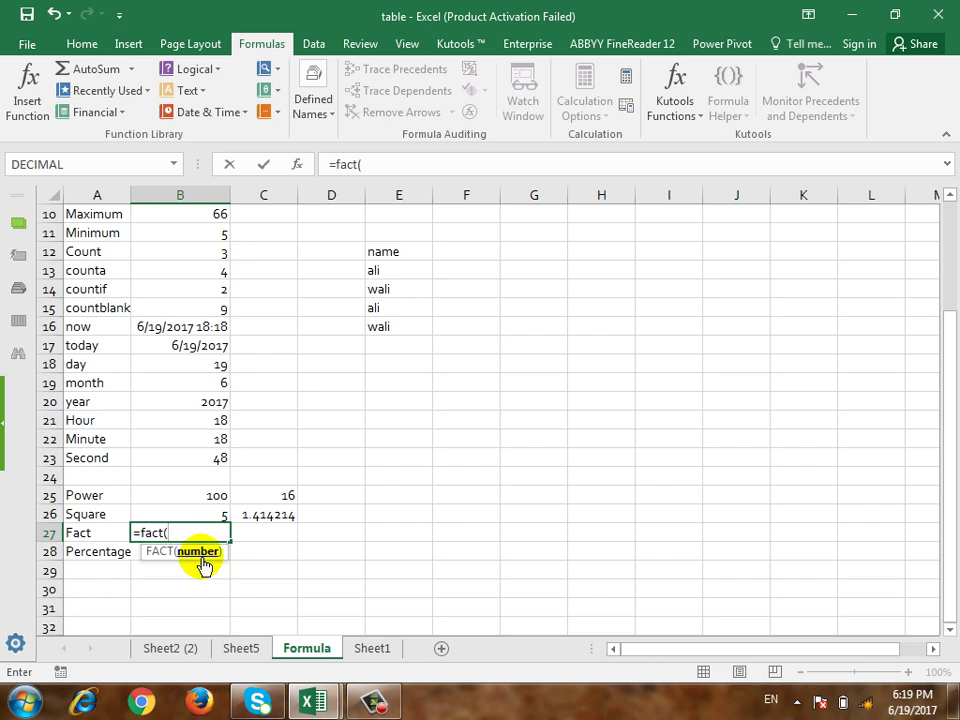
text(5))
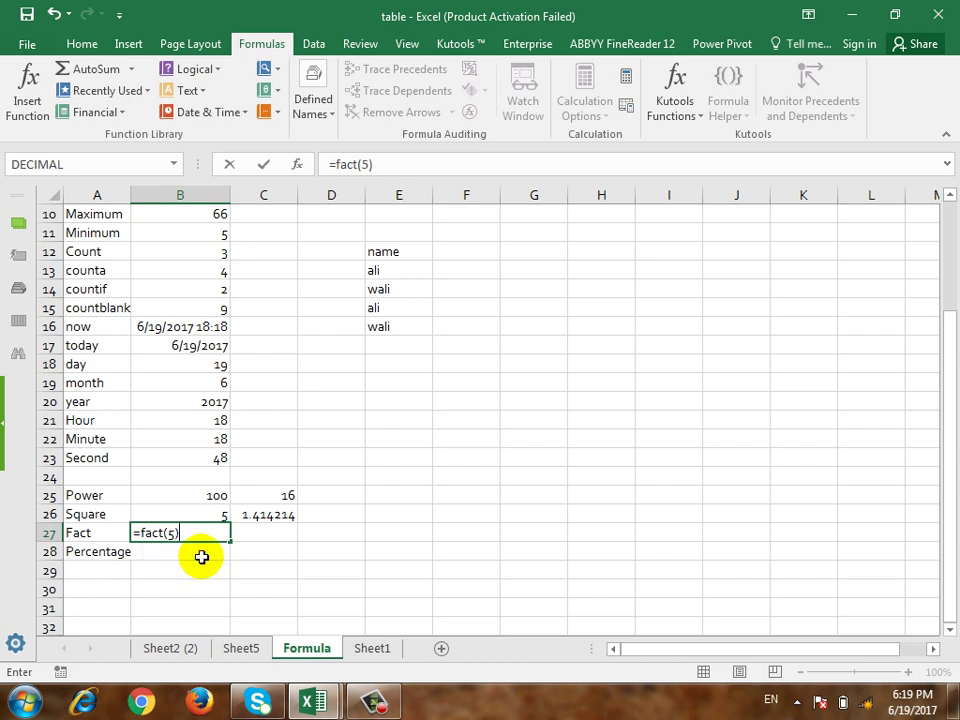
key(Return)
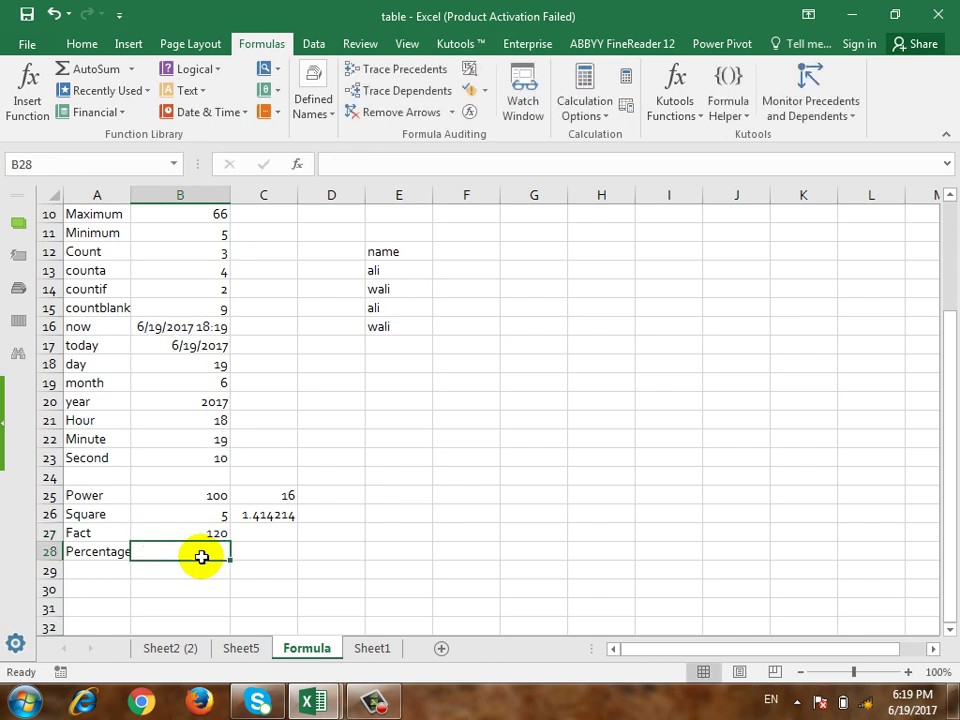
Step: Type the numbers 1, 2, 3, 4 and 5 across D27 to H27
key(Right)
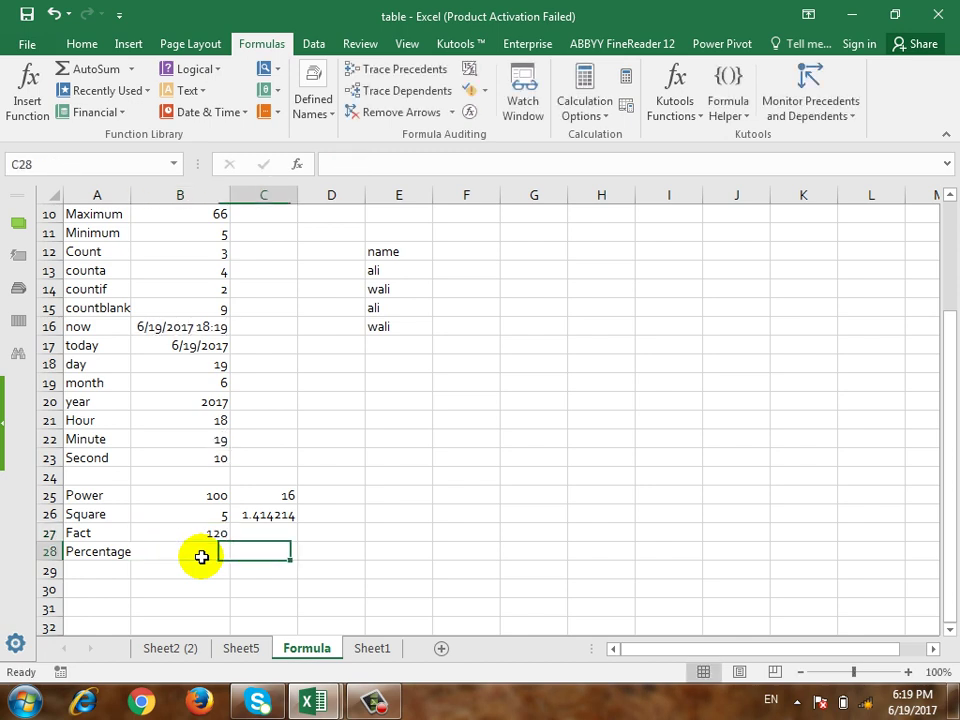
key(Right)
key(Right)
key(Up)
key(Left)
key(Left)
key(Right)
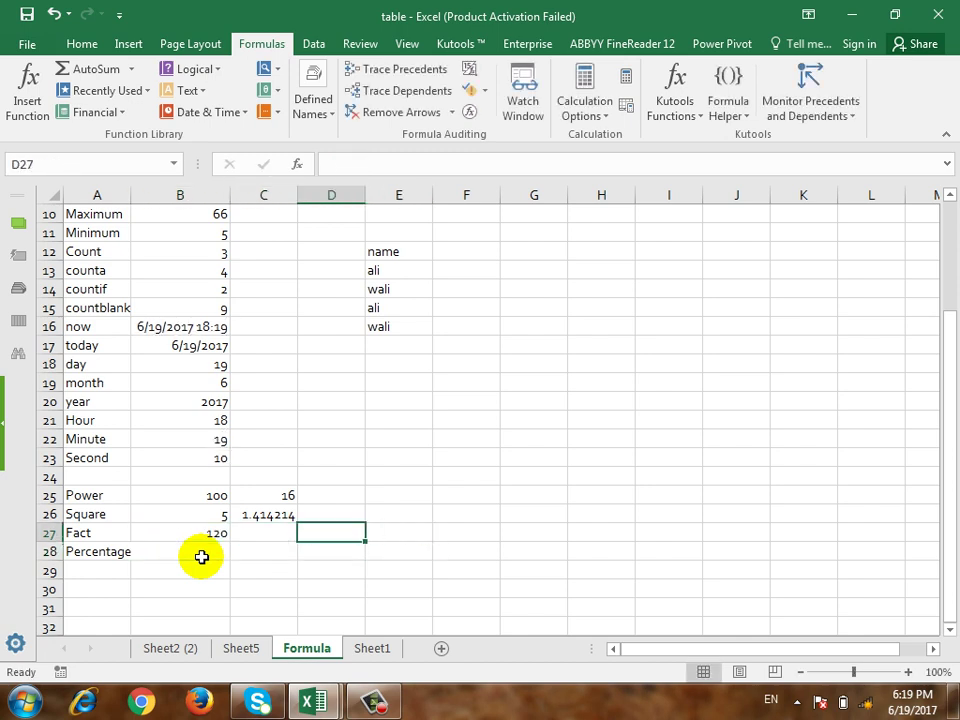
text(1)
key(Right)
text(2)
key(Right)
text(3)
key(Right)
text(4)
key(Right)
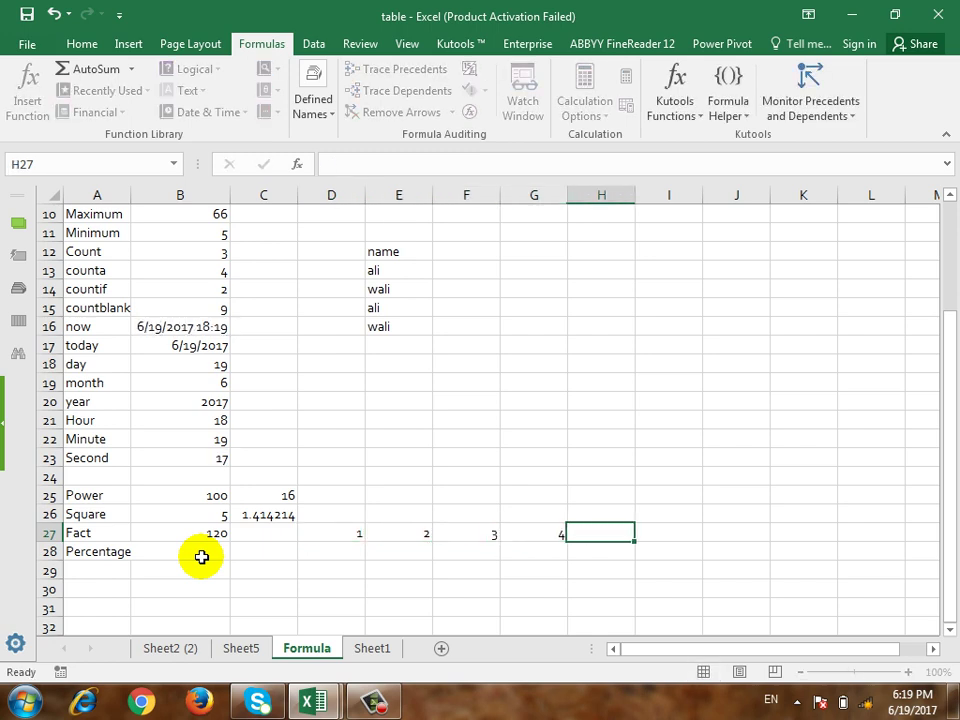
text(5)
key(ctrl+Return)
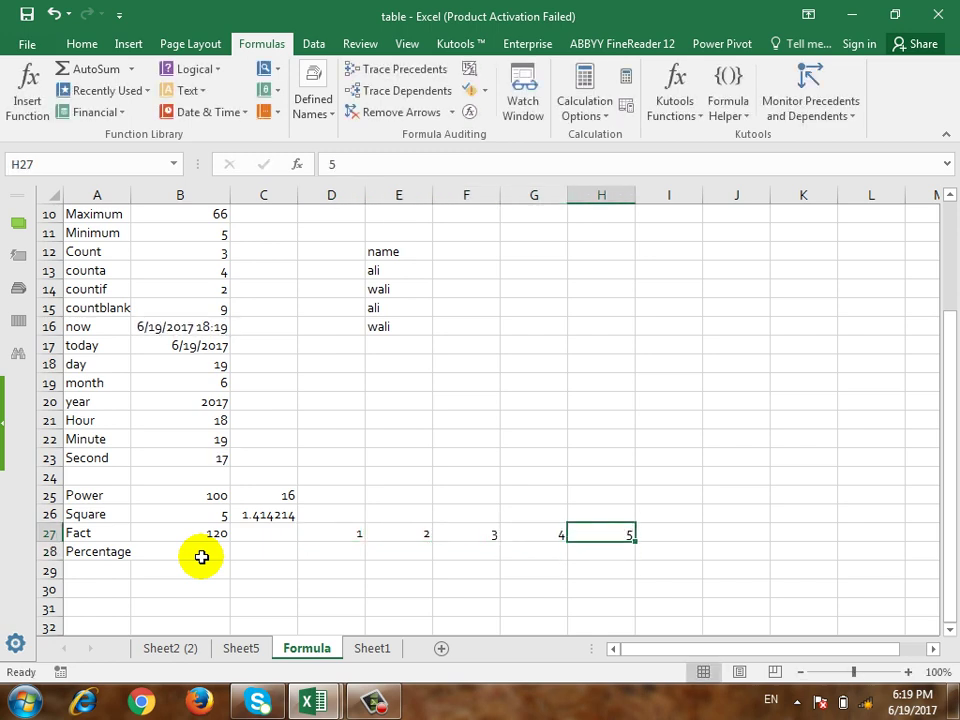
Step: Select the 1–5 series and check the FACT formula in B27
key(Left)
key(Left)
key(Left)
key(Left)
key(Left)
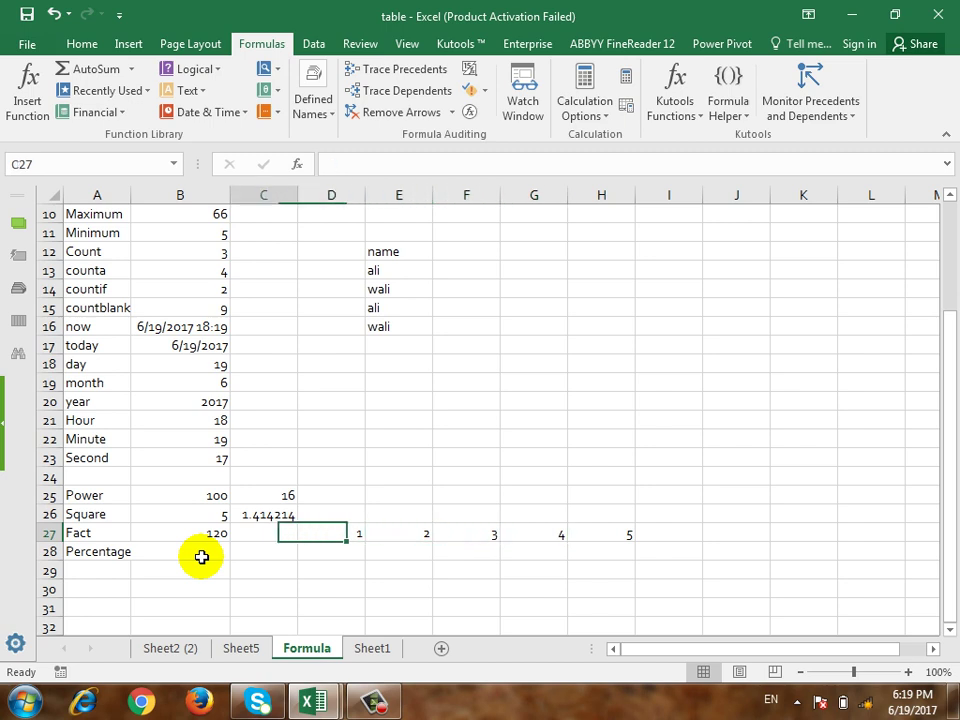
key(Right)
key(shift+Right)
key(shift+Right)
key(shift+Right)
key(shift+Right)
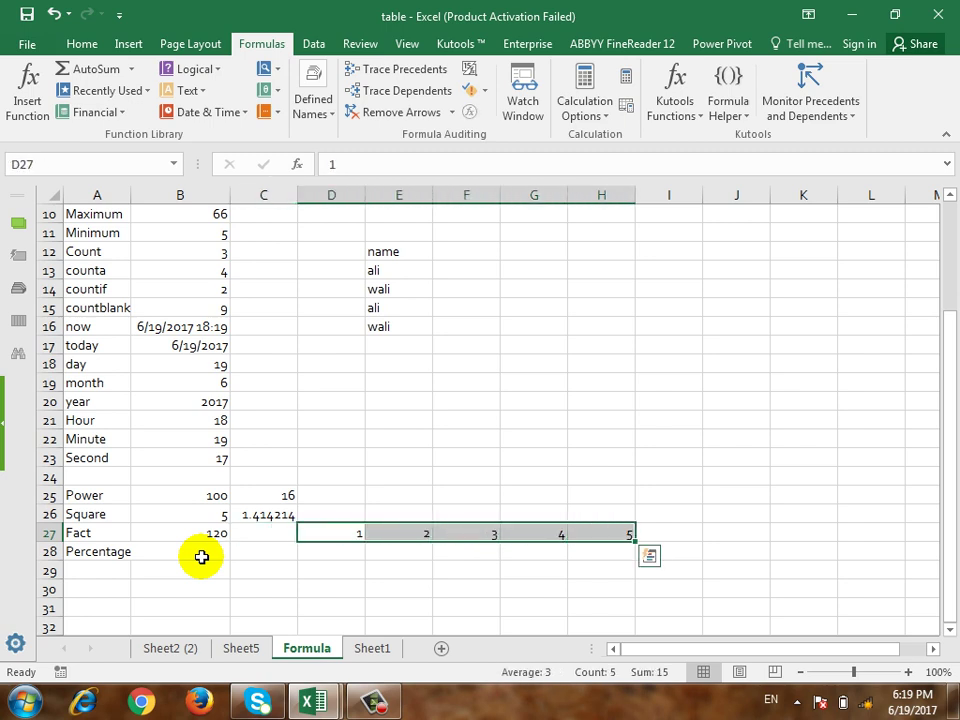
key(Left)
key(Left)
key(Left)
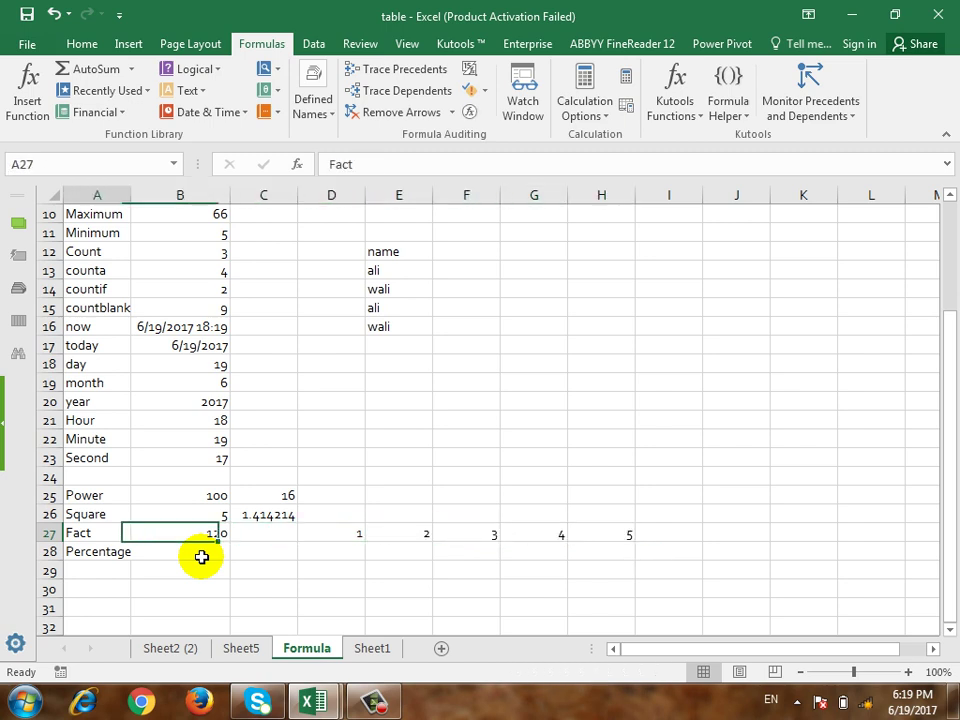
key(Right)
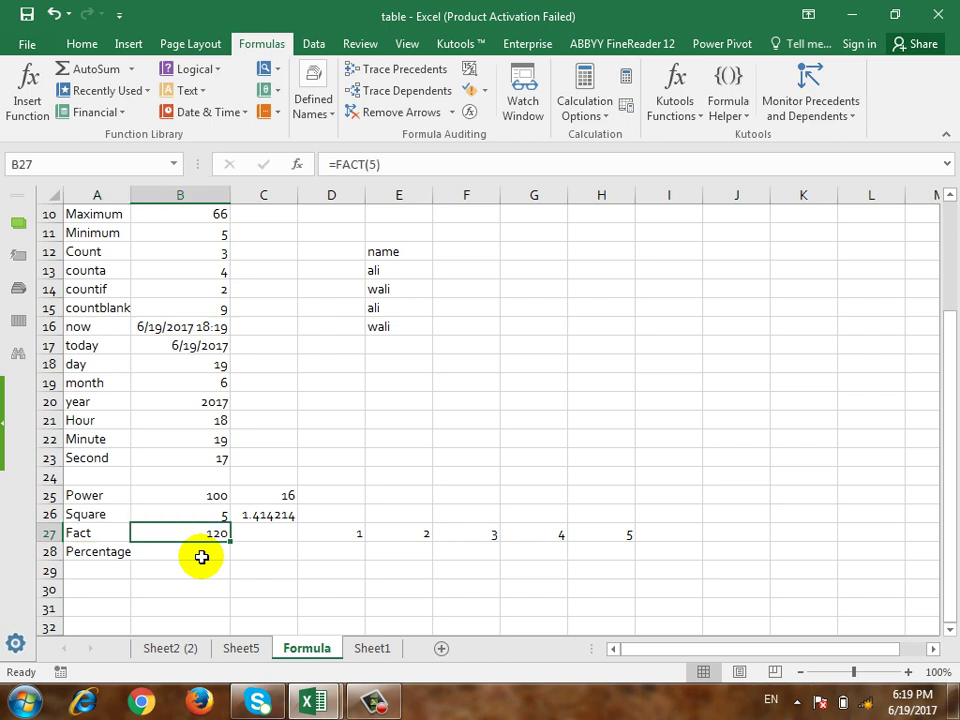
key(Right)
key(Right)
key(Right)
key(Right)
key(Right)
key(Right)
key(Right)
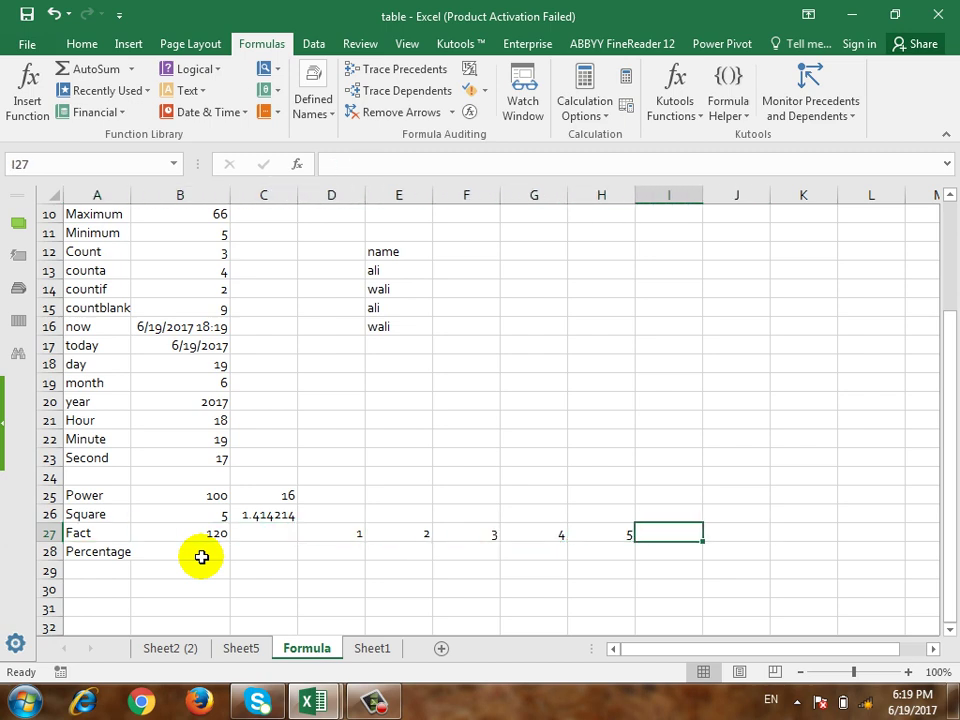
Step: Enter =PRODUCT(D27:H27) in I27, giving 120
text(=product)
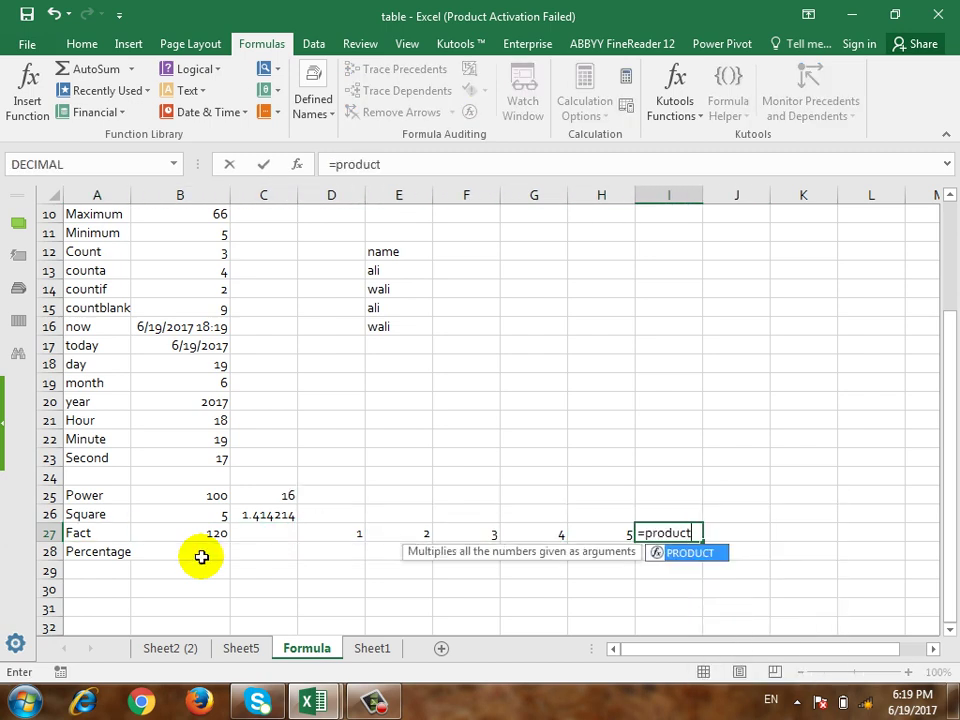
text(()
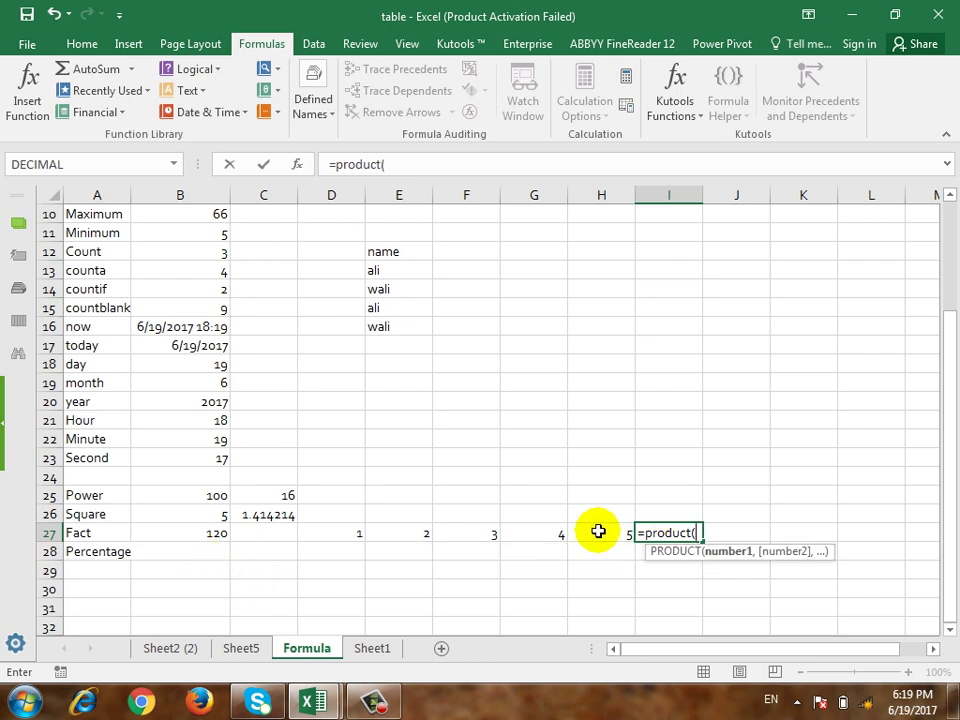
drag(598, 531, 331, 533)
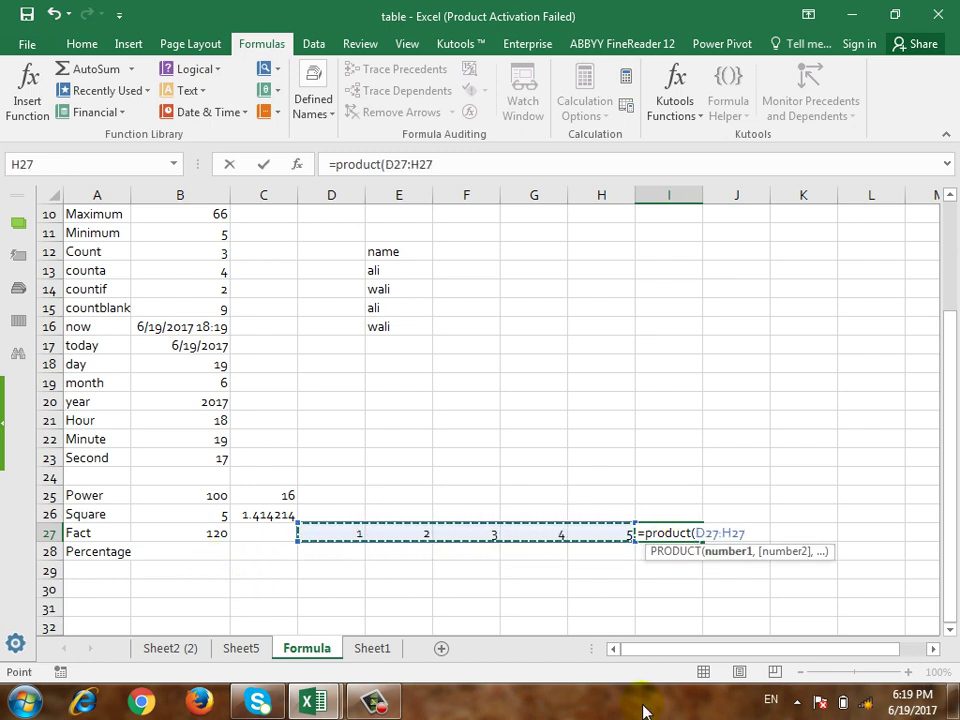
text())
key(Return)
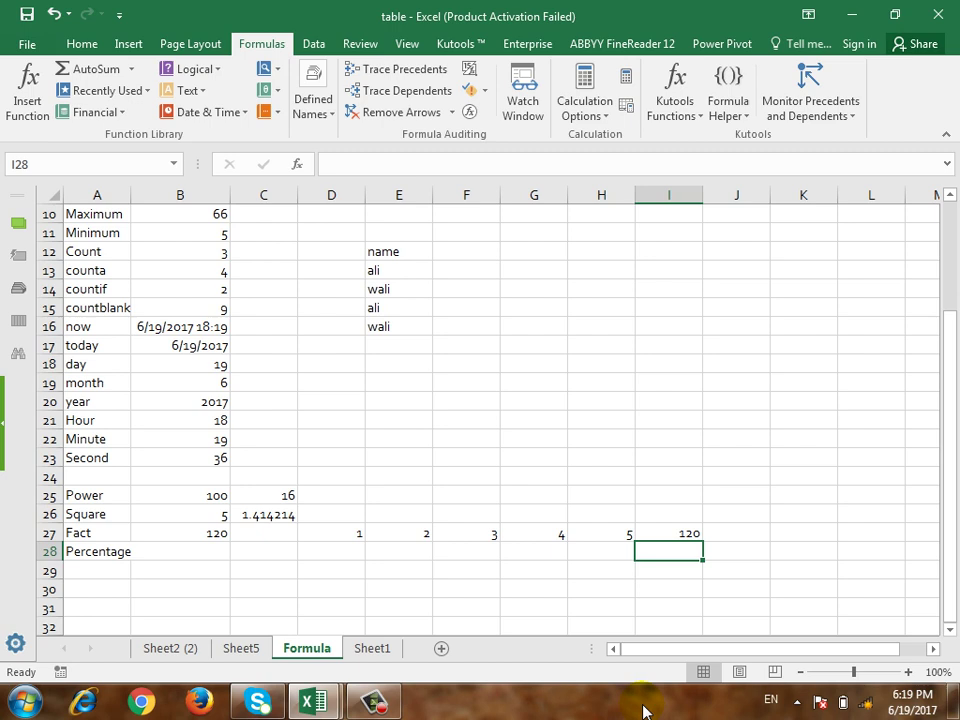
click(207, 552)
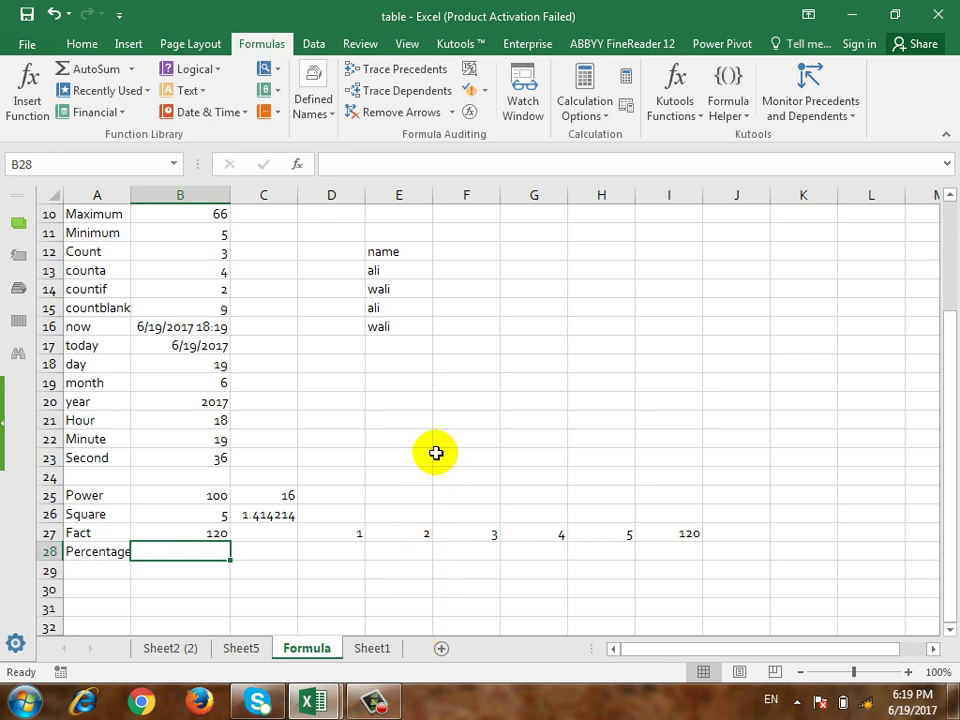
Step: Type 1000 into E29 and 10% into E30 as the percentage inputs
scroll(437, 423, down, 1)
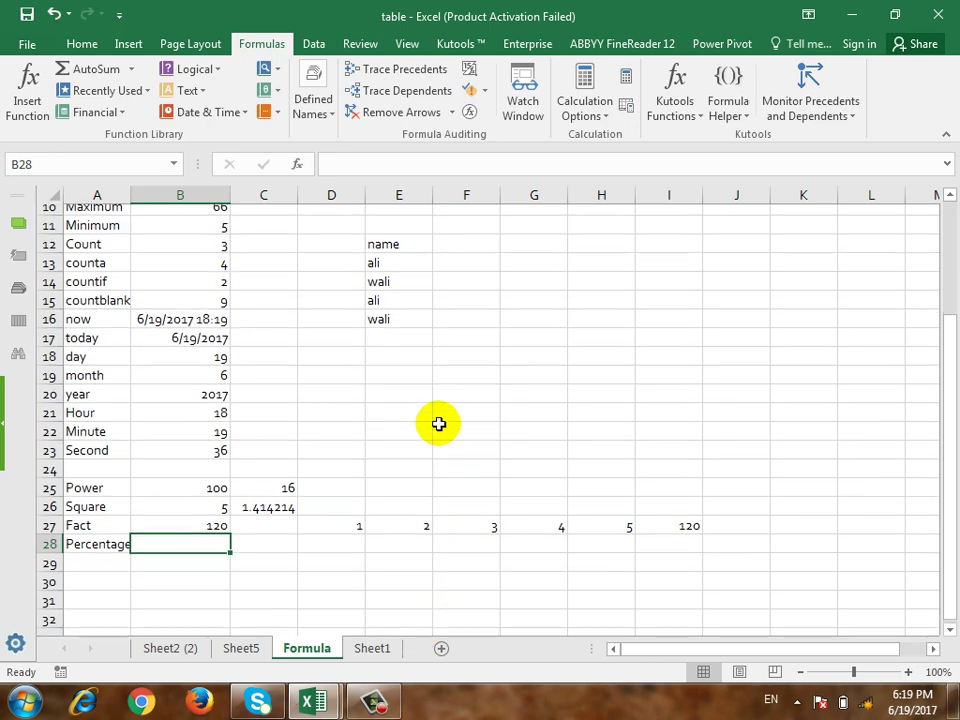
scroll(438, 428, up, 1)
scroll(446, 440, down, 2)
click(460, 455)
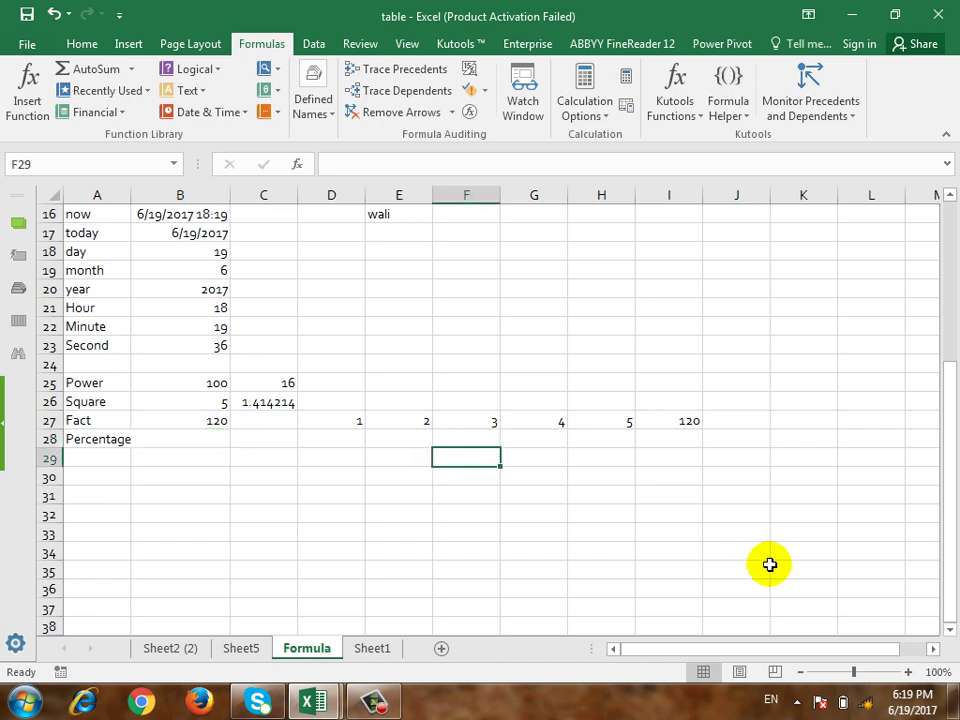
key(Left)
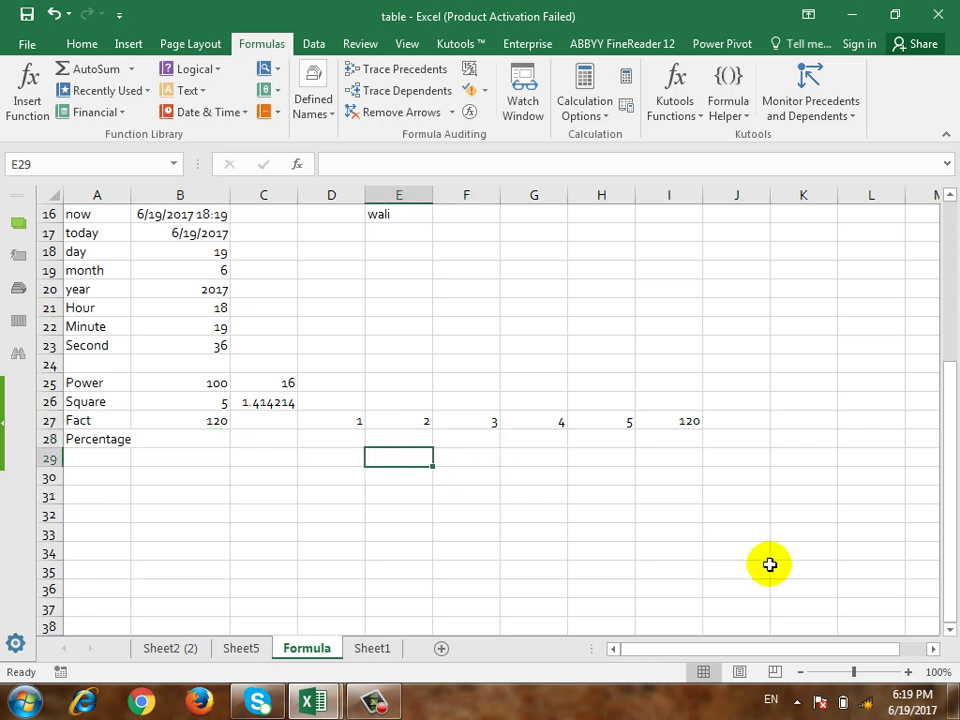
text(1000)
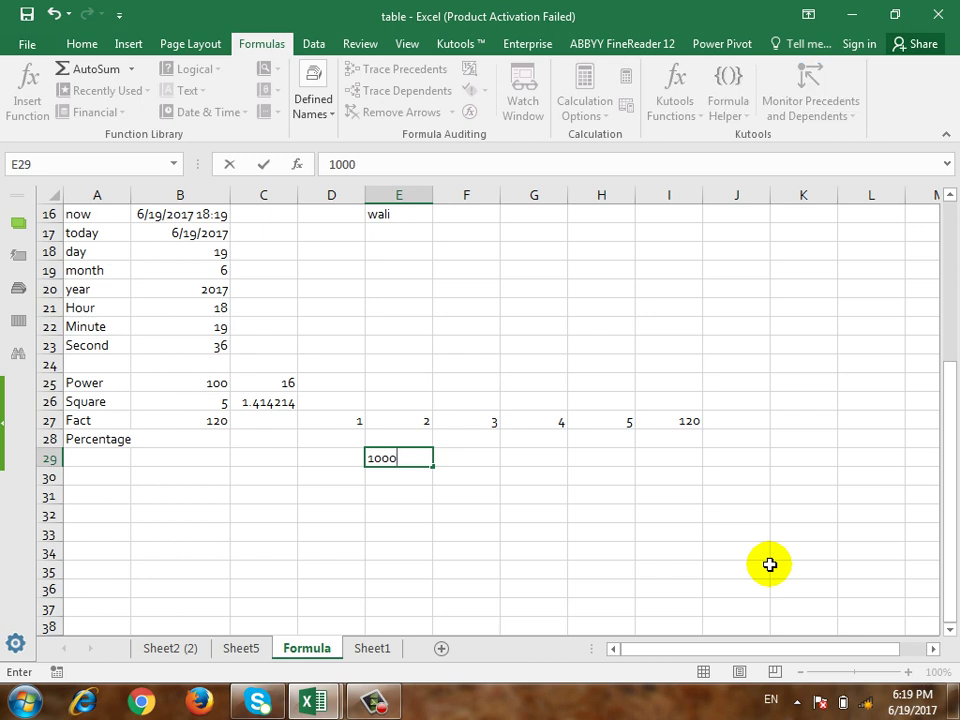
key(Return)
text(10%)
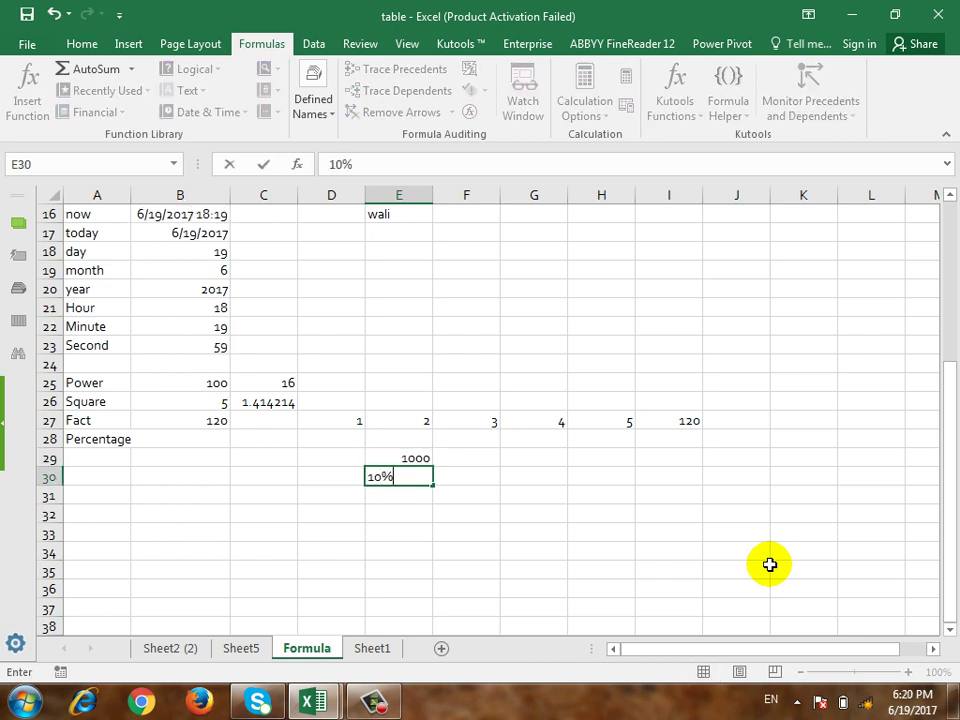
key(Tab)
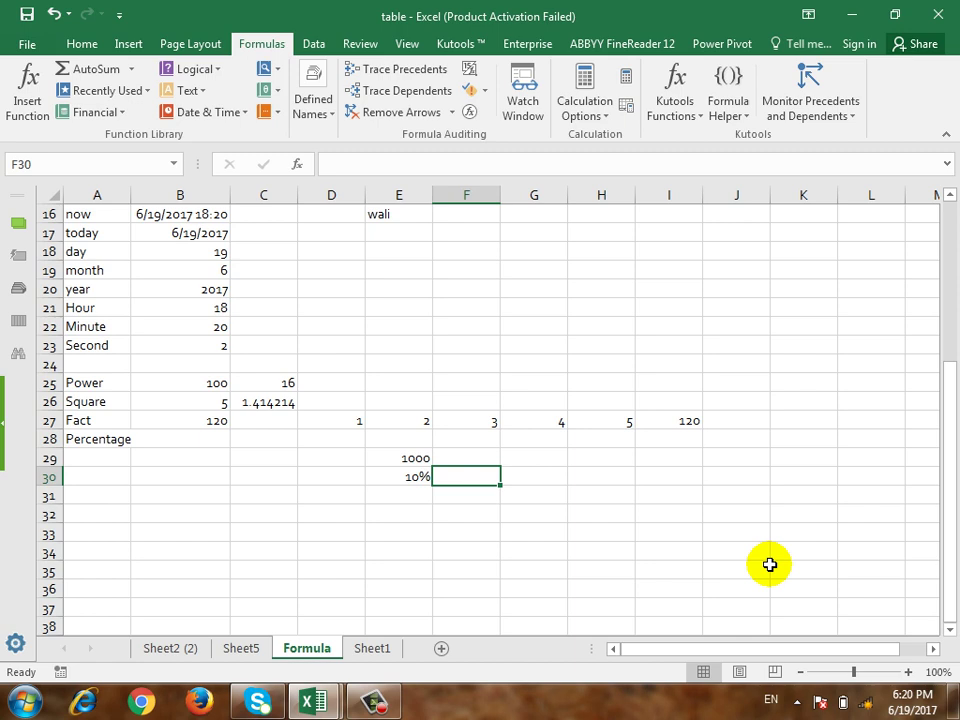
Step: Enter =1000*10% in G29 so it returns 100
key(Up)
key(Right)
text(=)
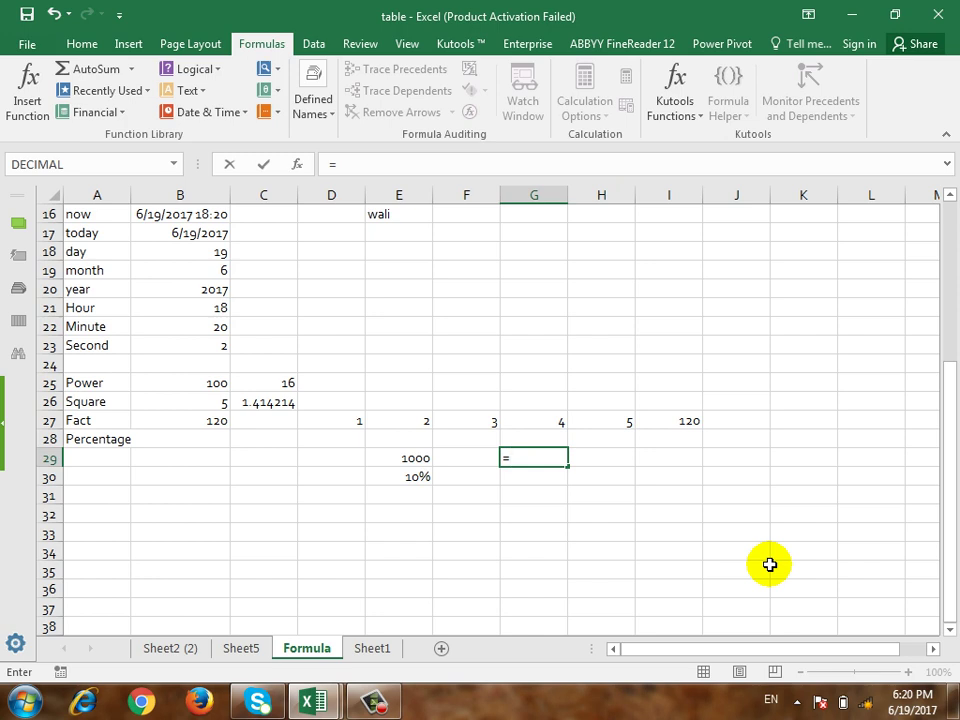
text(per)
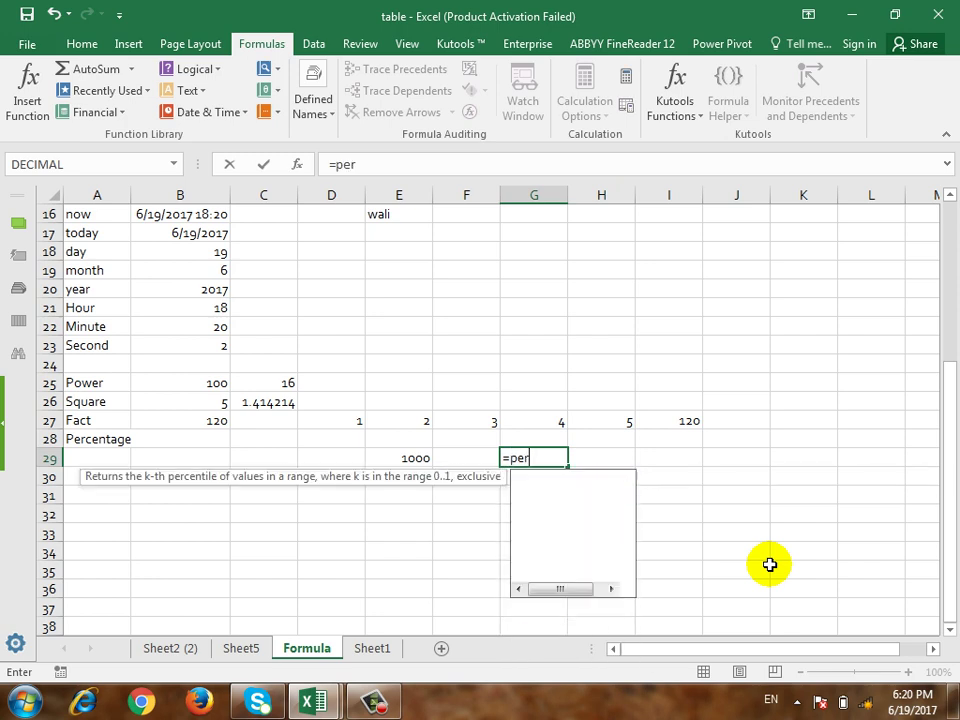
key(BackSpace)
key(BackSpace)
key(BackSpace)
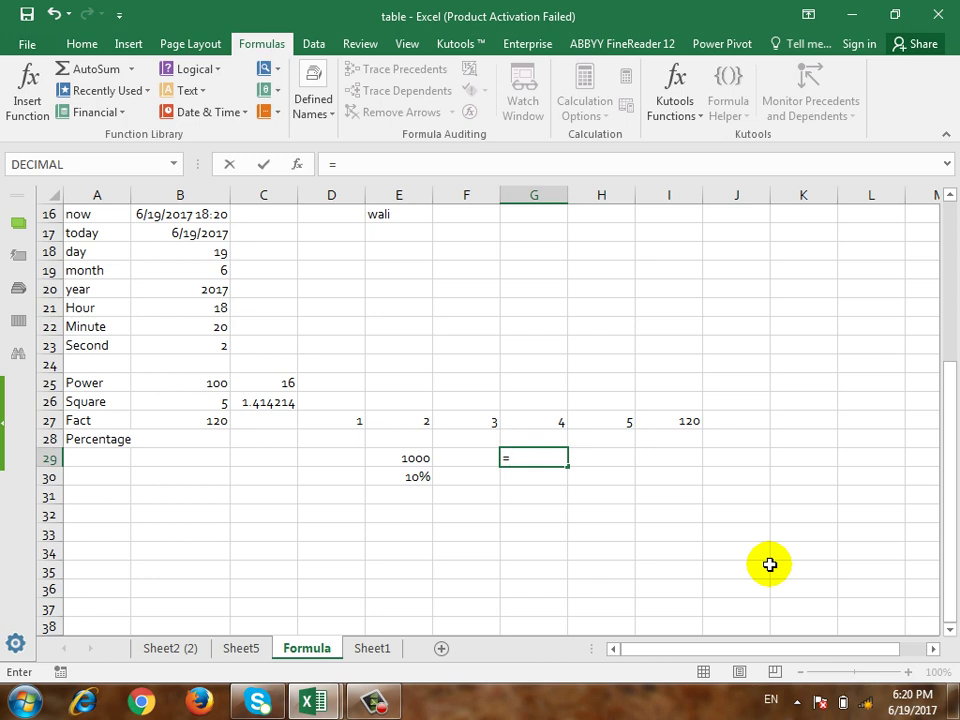
text(1000)
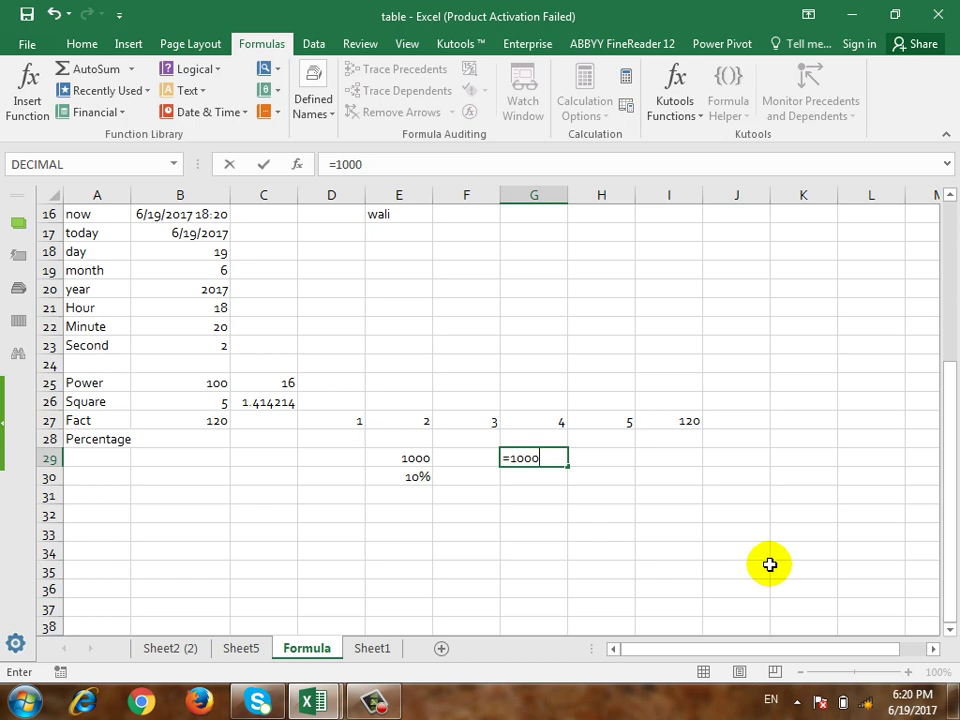
text(*10%)
key(Return)
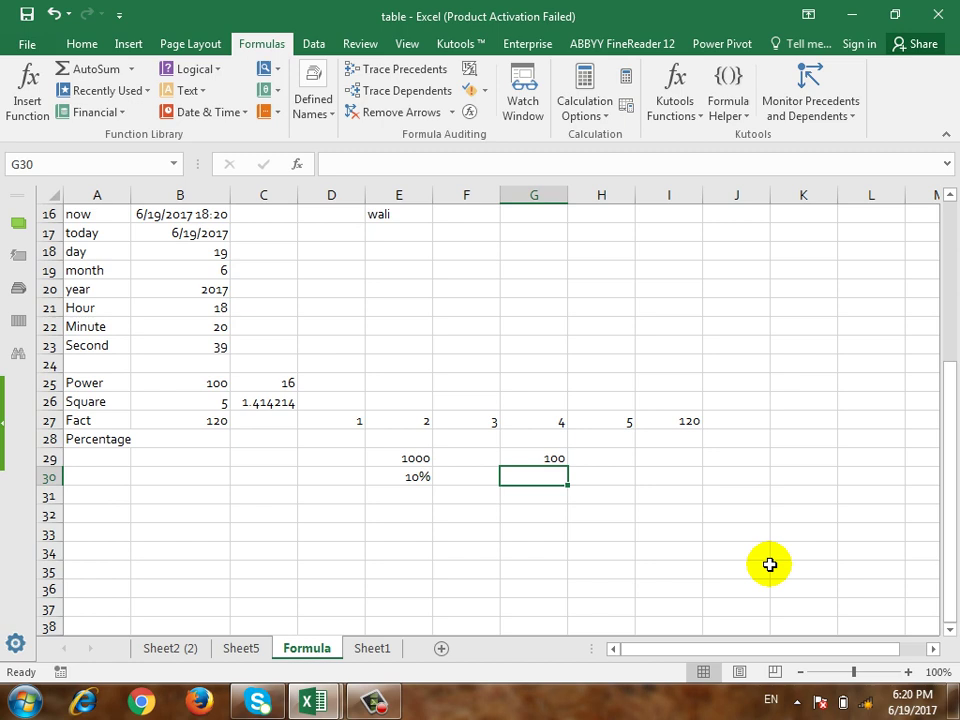
key(Up)
key(Left)
key(Left)
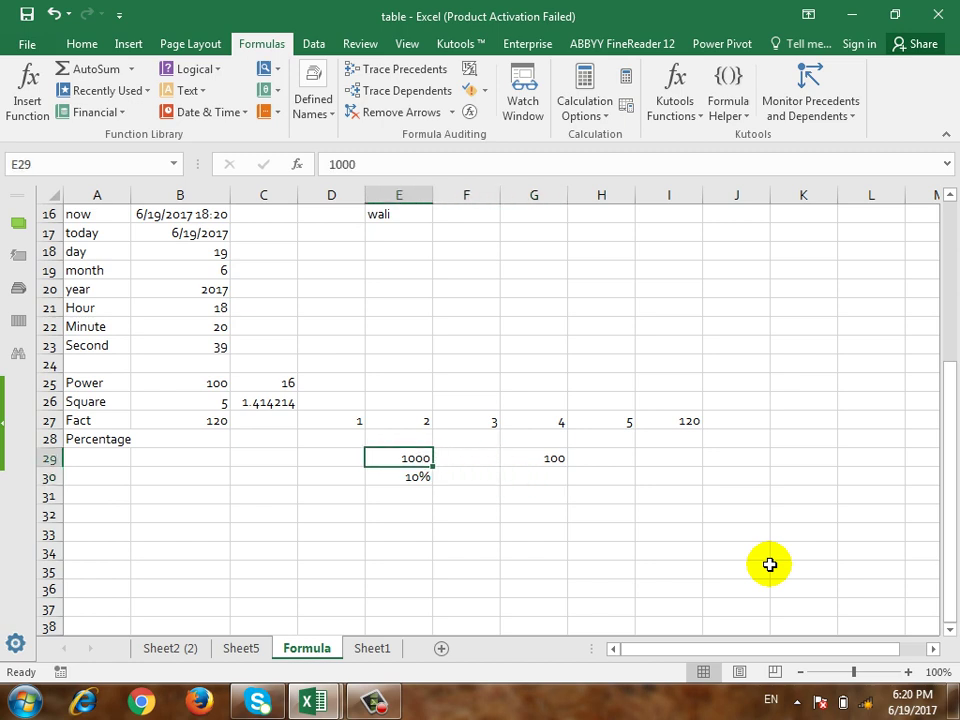
Step: Enter 100 in cell G32, below the 10% result
key(Right)
key(Right)
key(Down)
key(Down)
key(Down)
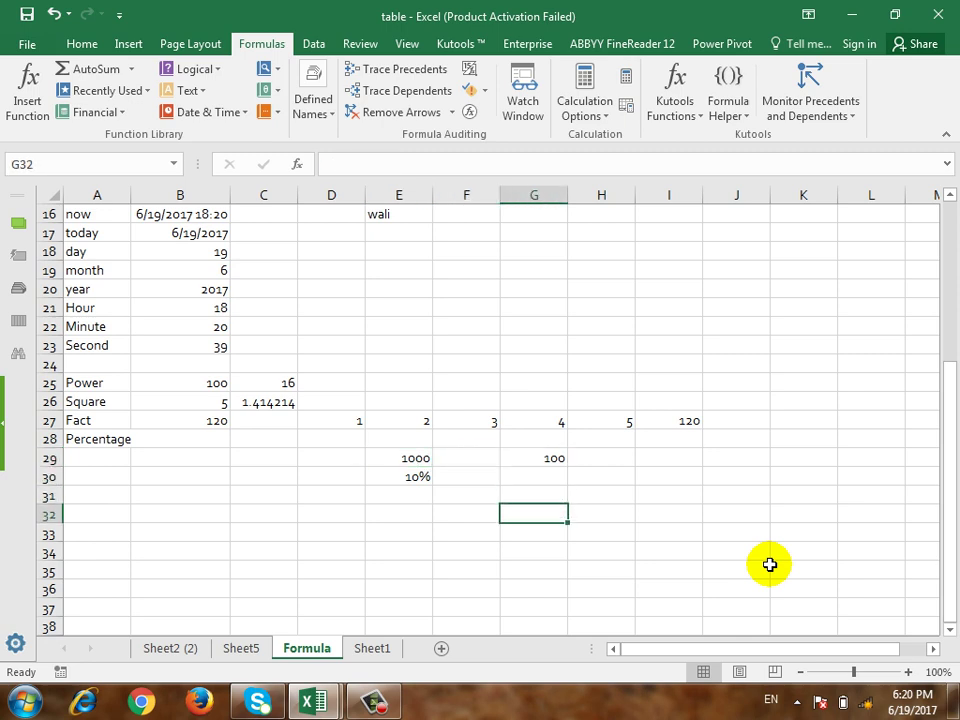
key(Left)
key(Left)
key(Up)
key(Up)
key(Up)
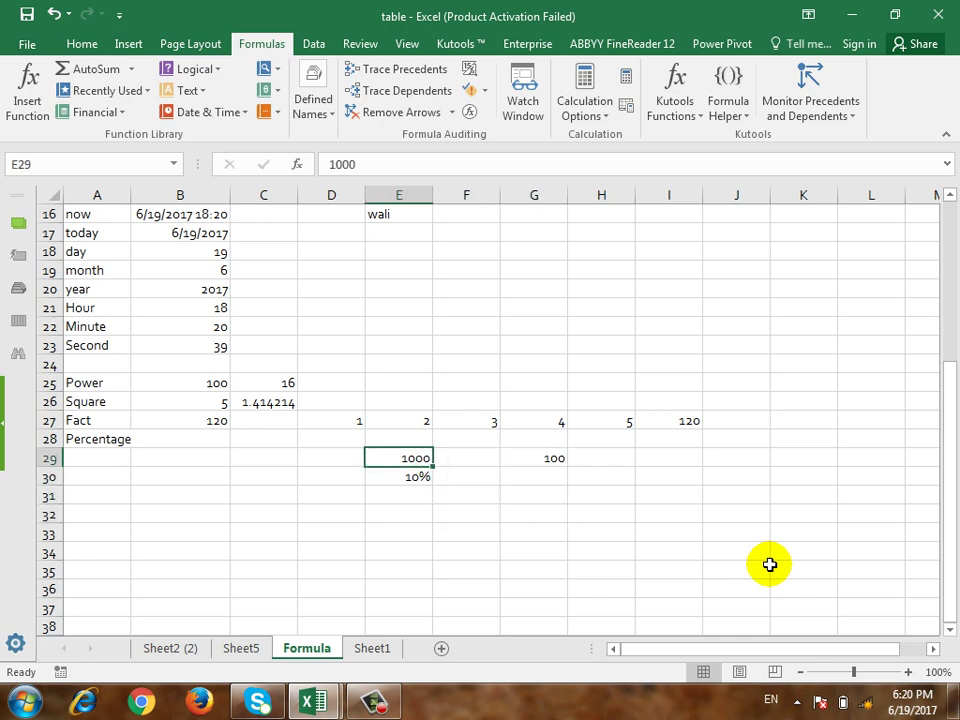
key(Right)
key(Down)
key(Down)
key(Right)
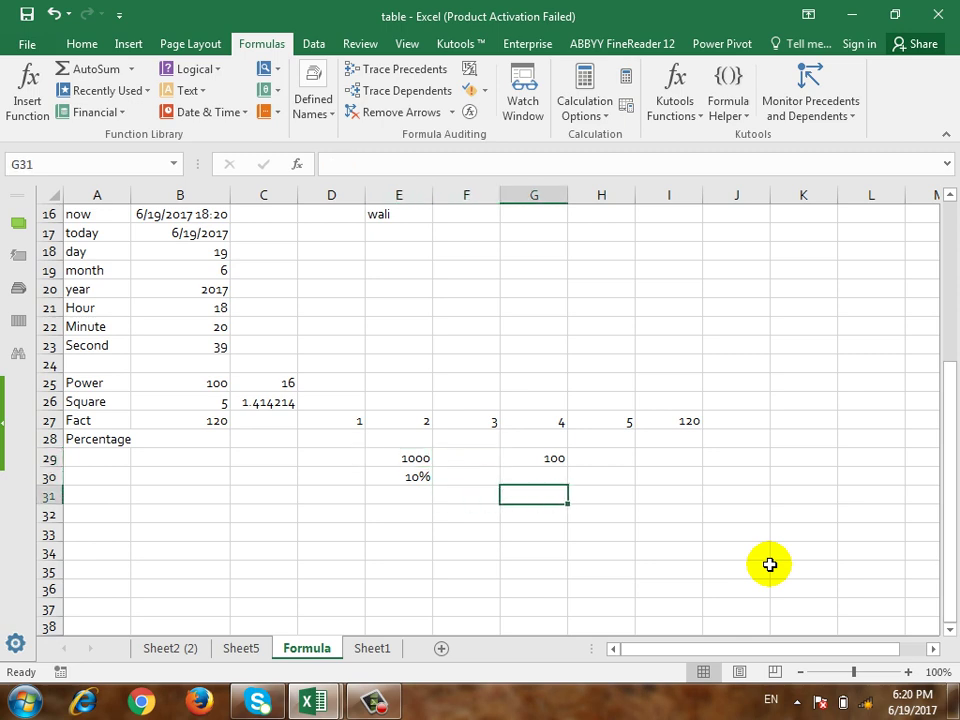
key(Down)
text(100)
key(Return)
Step: Enter 100 in G33 and select G32:G33 together
text(100)
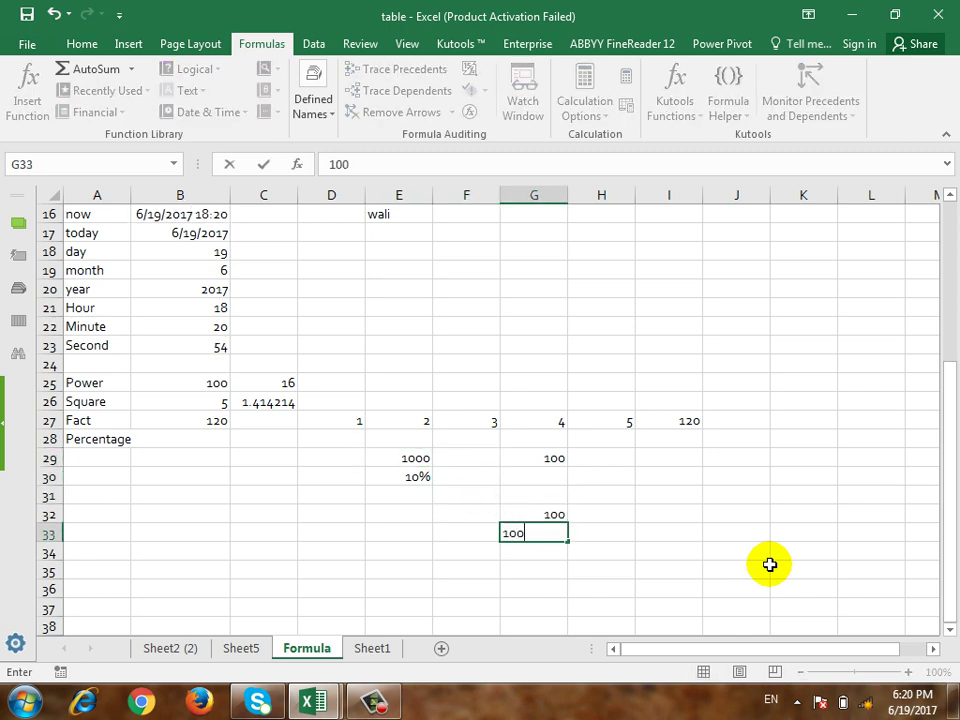
key(Return)
key(Up)
key(Up)
key(shift+Down)
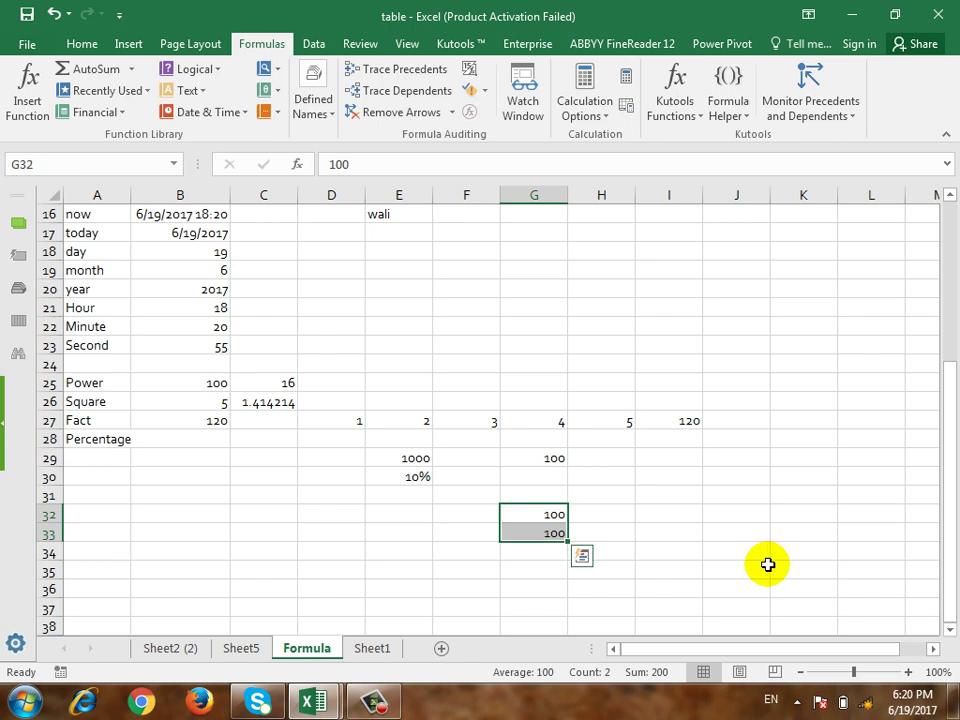
Step: Fill the 100s down column G through row 40 with the fill handle
drag(567, 541, 564, 628)
scroll(549, 516, down, 2)
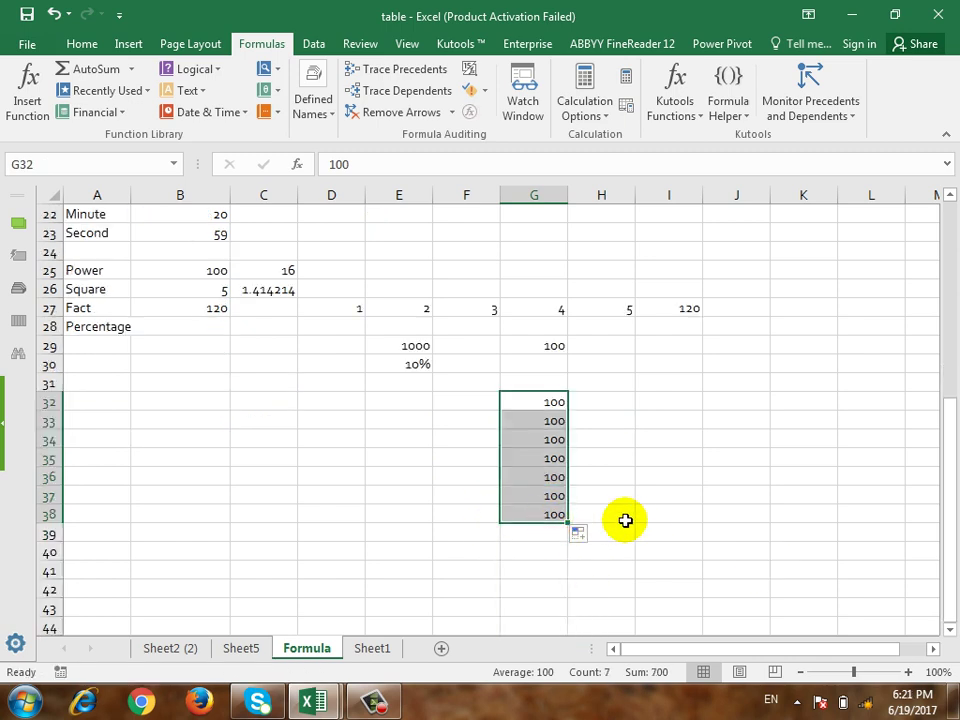
click(574, 499)
click(555, 501)
drag(555, 501, 567, 559)
drag(551, 404, 549, 553)
Step: Enter 100 in G41 and select the whole run of 100s up to G32
click(514, 566)
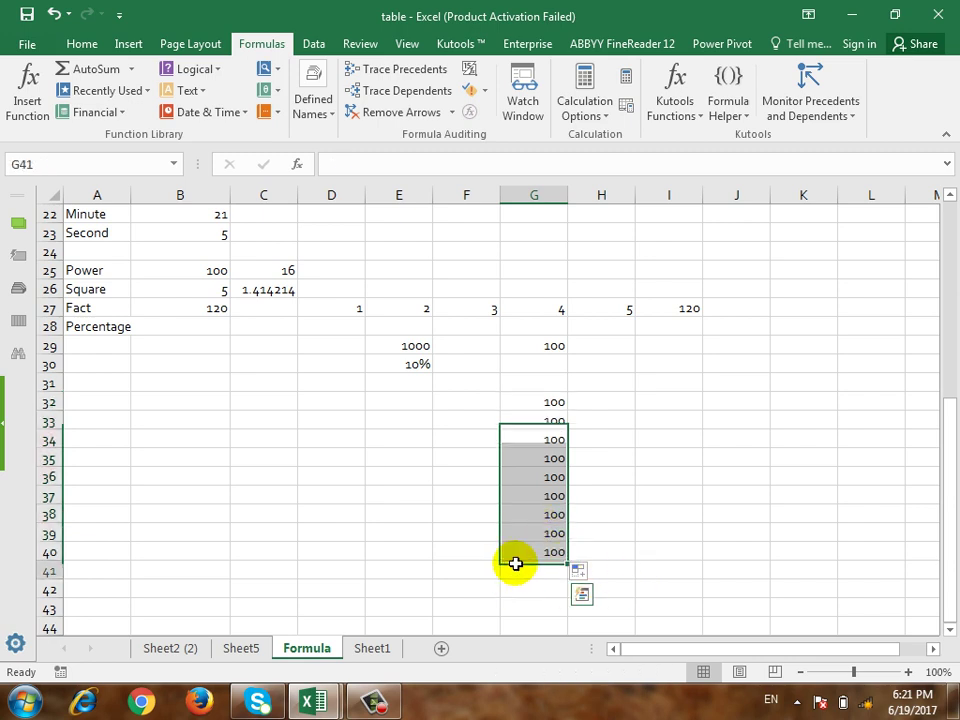
text(100)
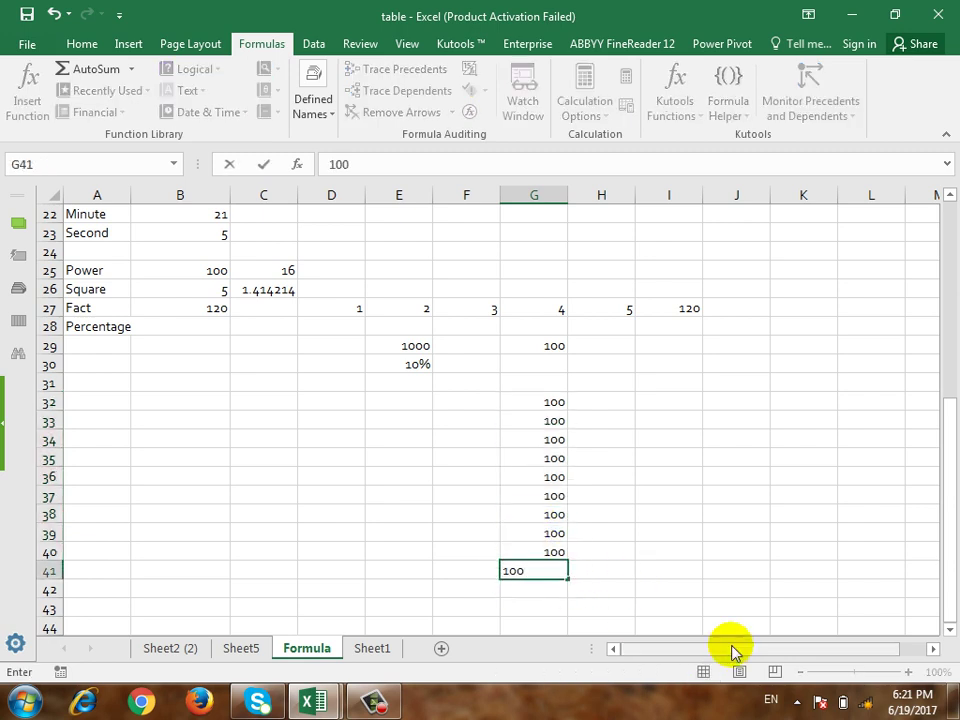
key(ctrl+Return)
key(shift+Up)
key(shift+Up)
key(shift+Up)
key(shift+Up)
key(shift+Up)
key(shift+Up)
key(shift+Up)
key(shift+Up)
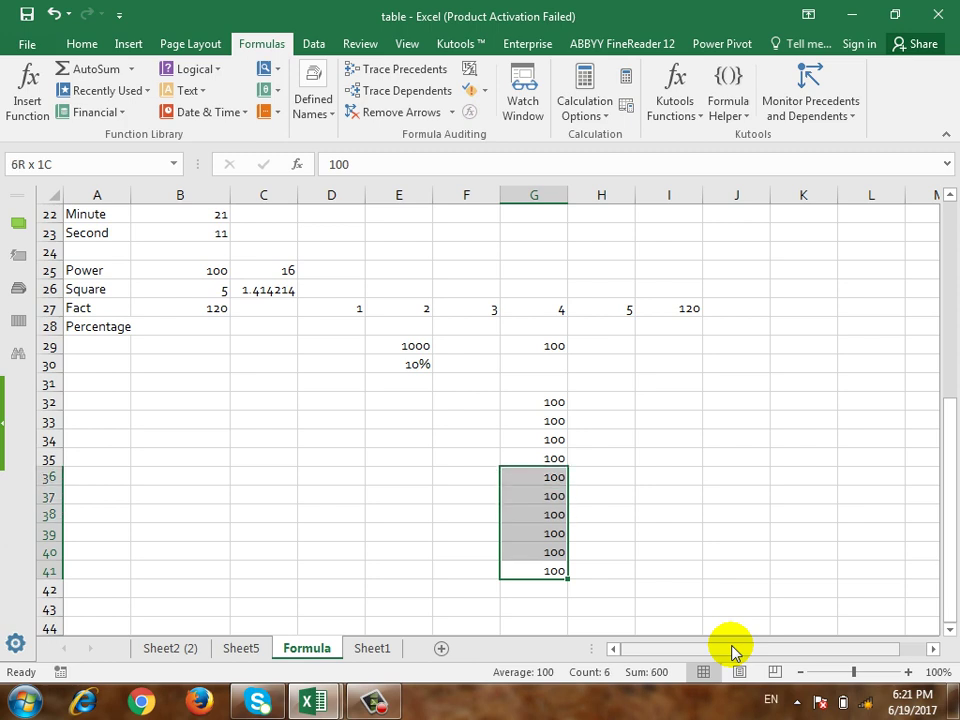
key(shift+Up)
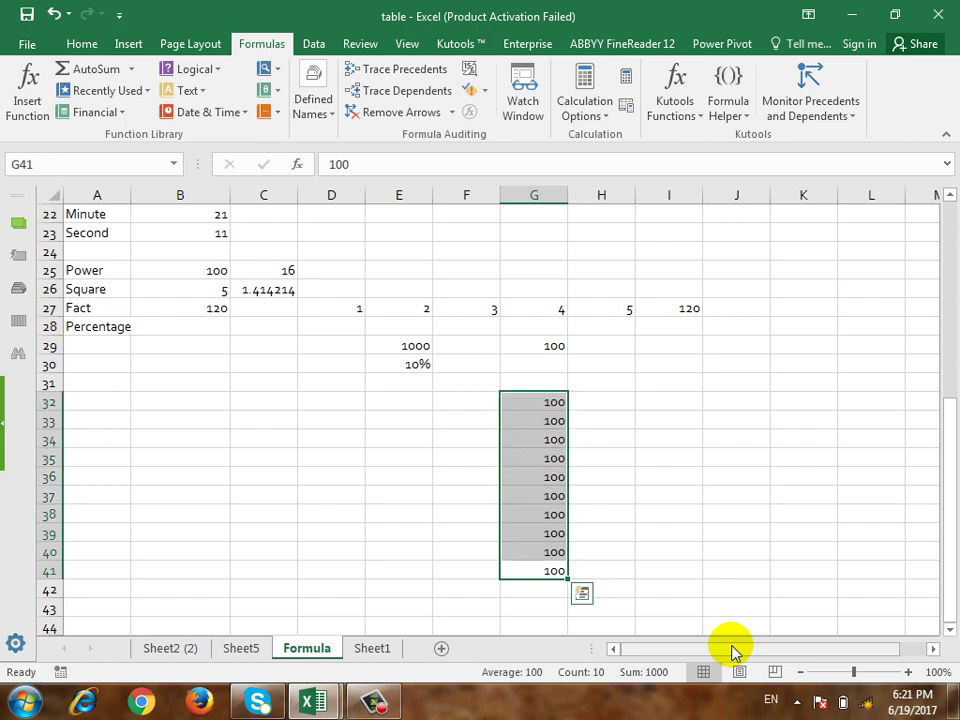
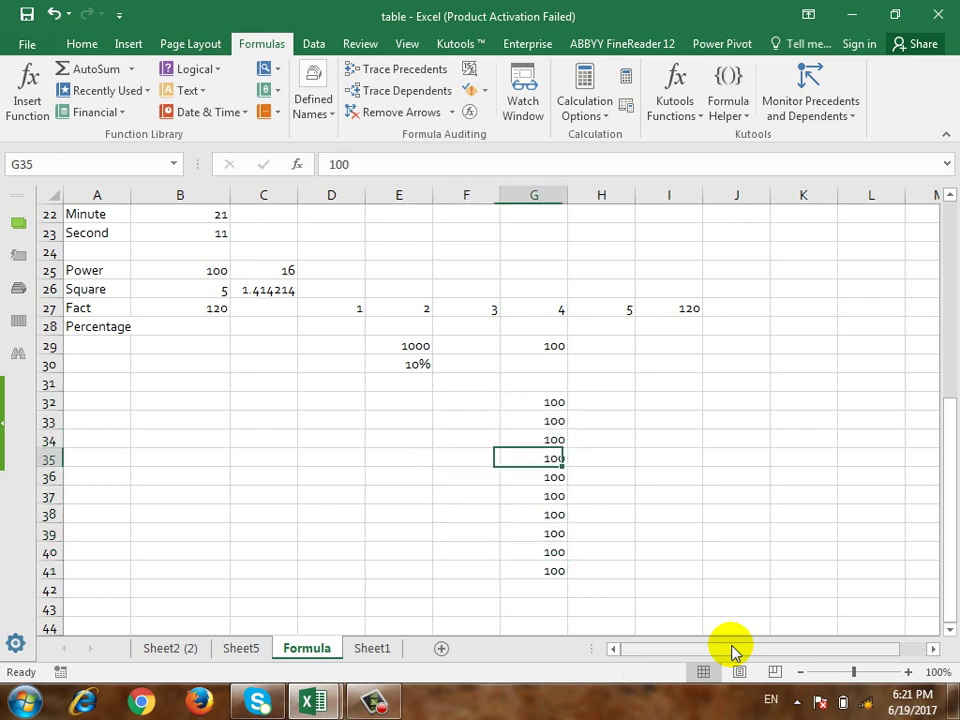
Step: Enter 10 in H32 and H33 and select both cells
key(Left)
key(Left)
key(Up)
key(Right)
key(Right)
key(Up)
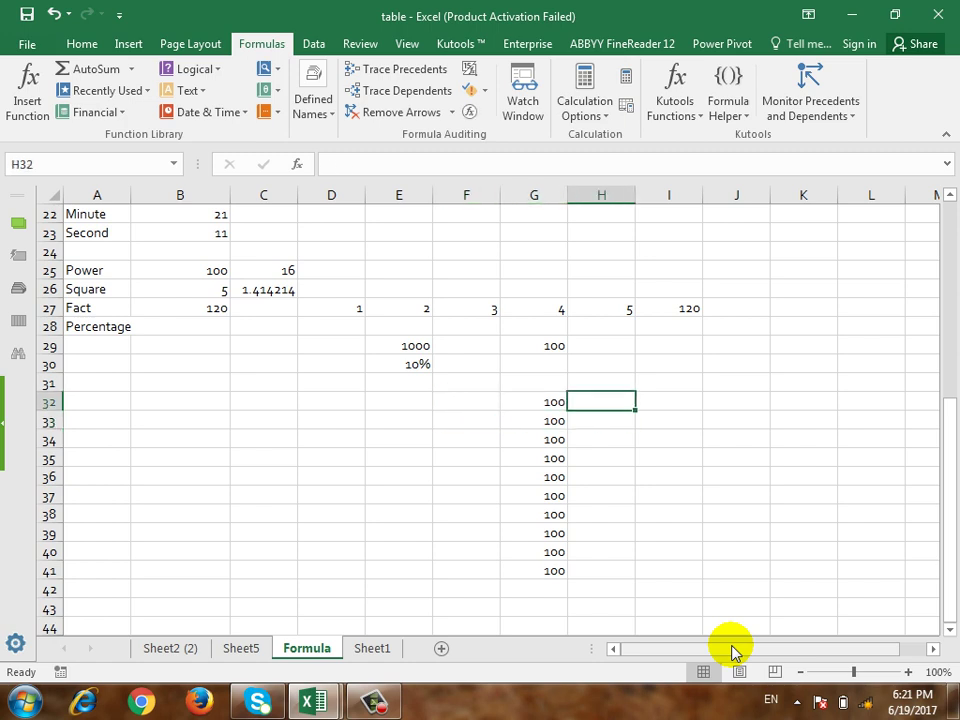
text(10)
key(Return)
text(10)
key(Return)
key(Up)
key(Up)
key(shift+Down)
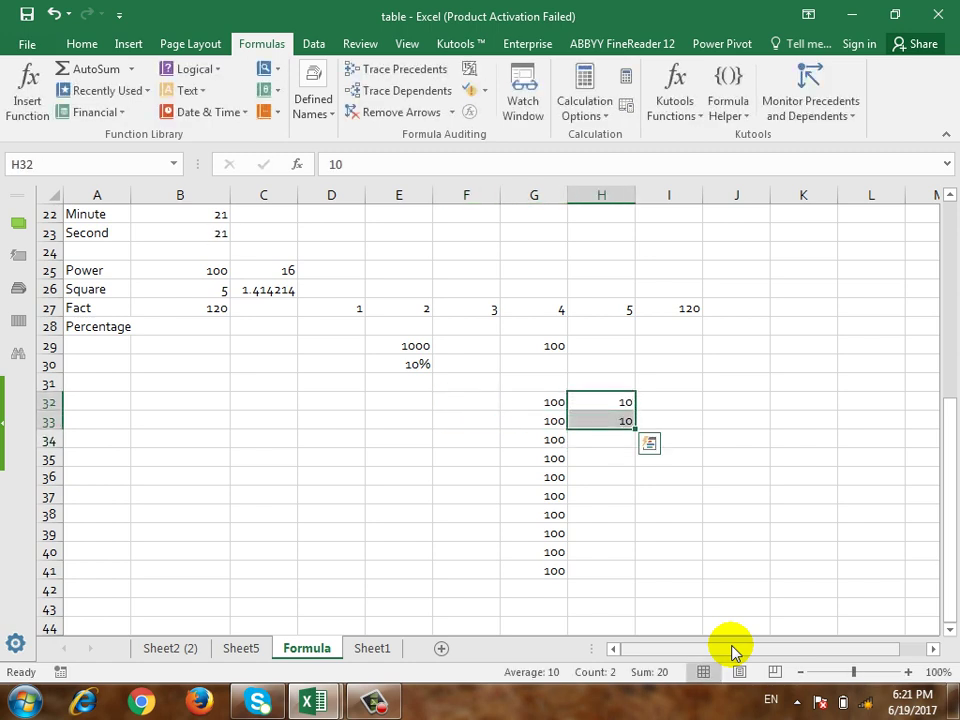
Step: Fill the 10s down through H41 beside the 100s
drag(635, 429, 639, 583)
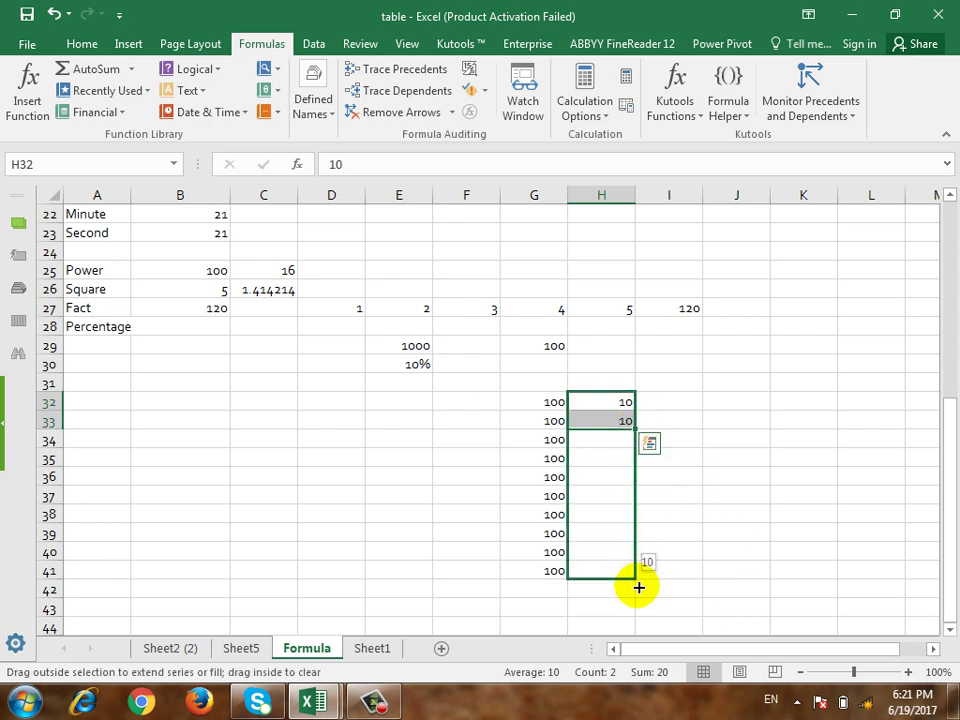
click(695, 516)
scroll(500, 548, down, 1)
click(537, 537)
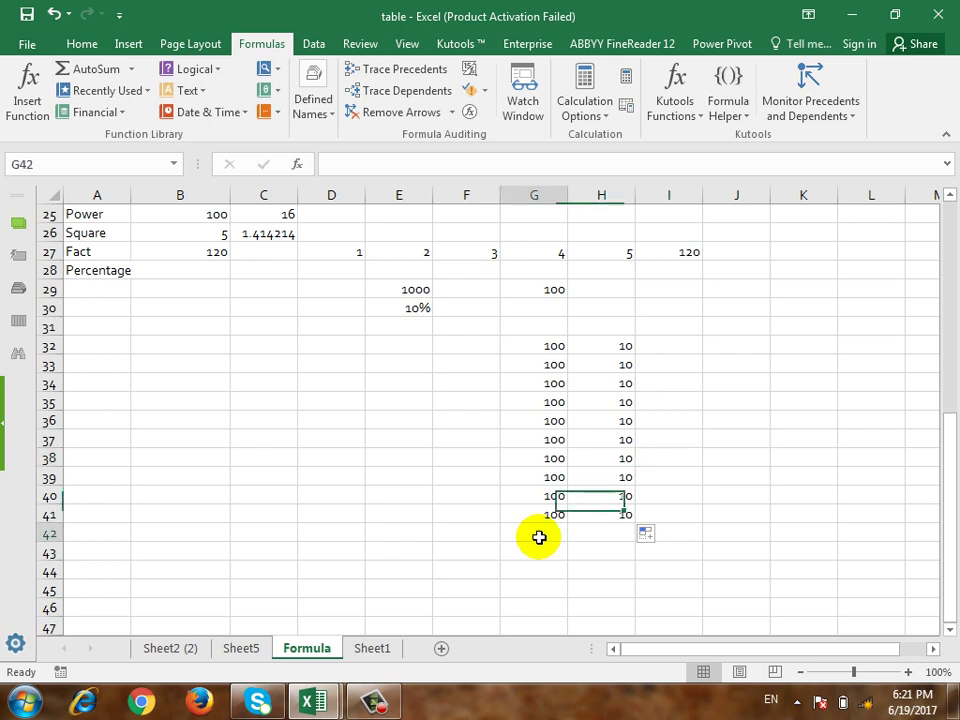
Step: Total G32:G41 in G42 with =SUM, giving 1000
text(=)
key(BackSpace)
text(=su)
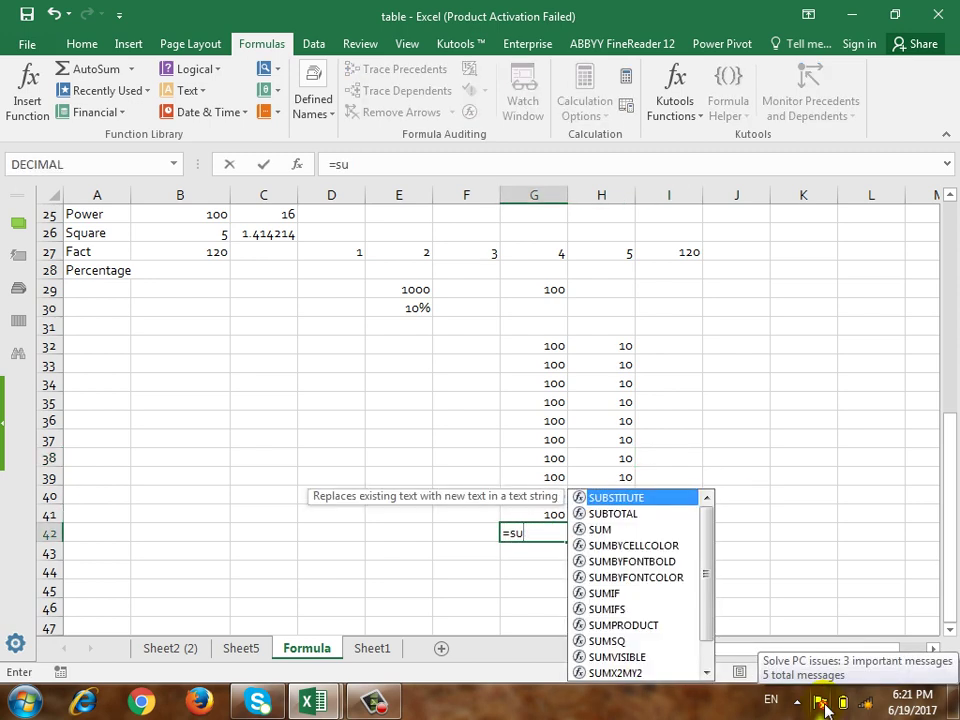
text(m()
drag(540, 349, 533, 510)
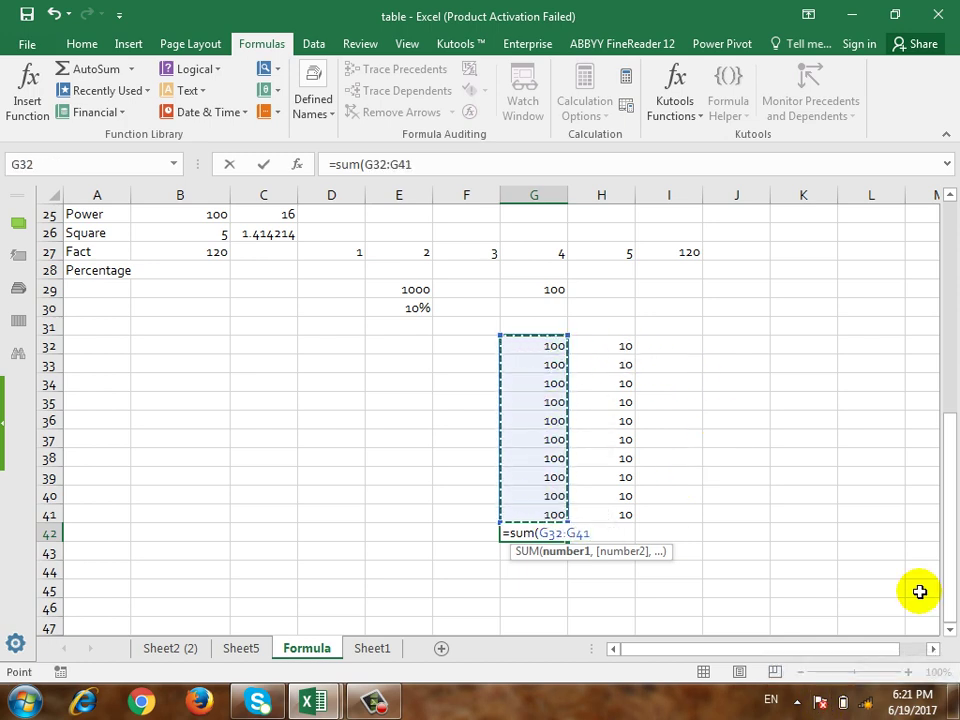
text())
key(Return)
Step: Total H32:H41 in H42 with =SUM, giving 100
key(Right)
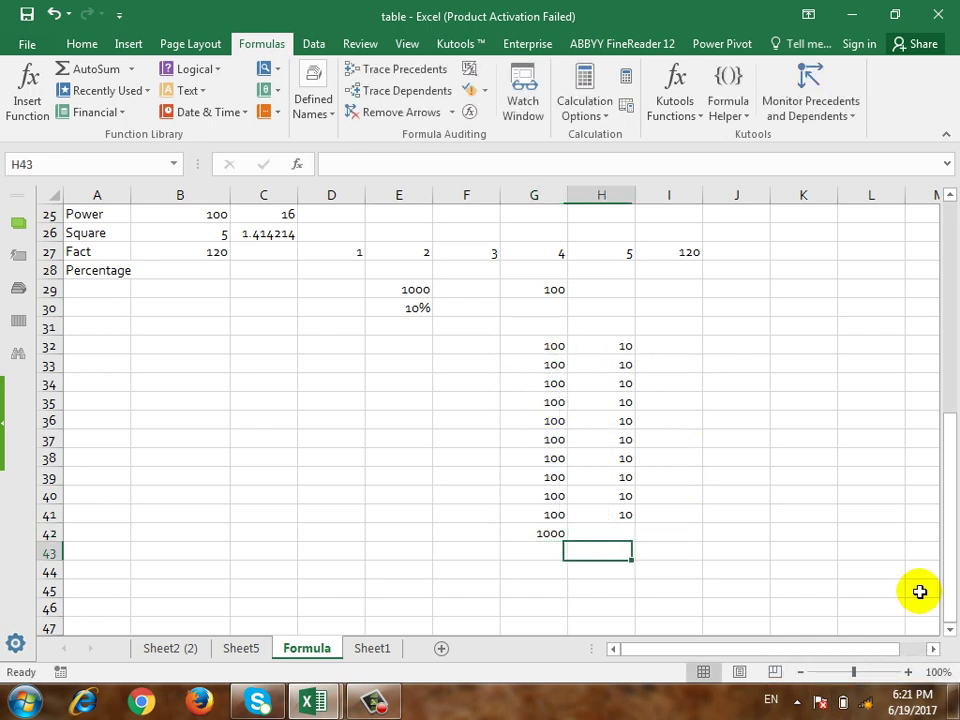
key(Up)
text(=sum()
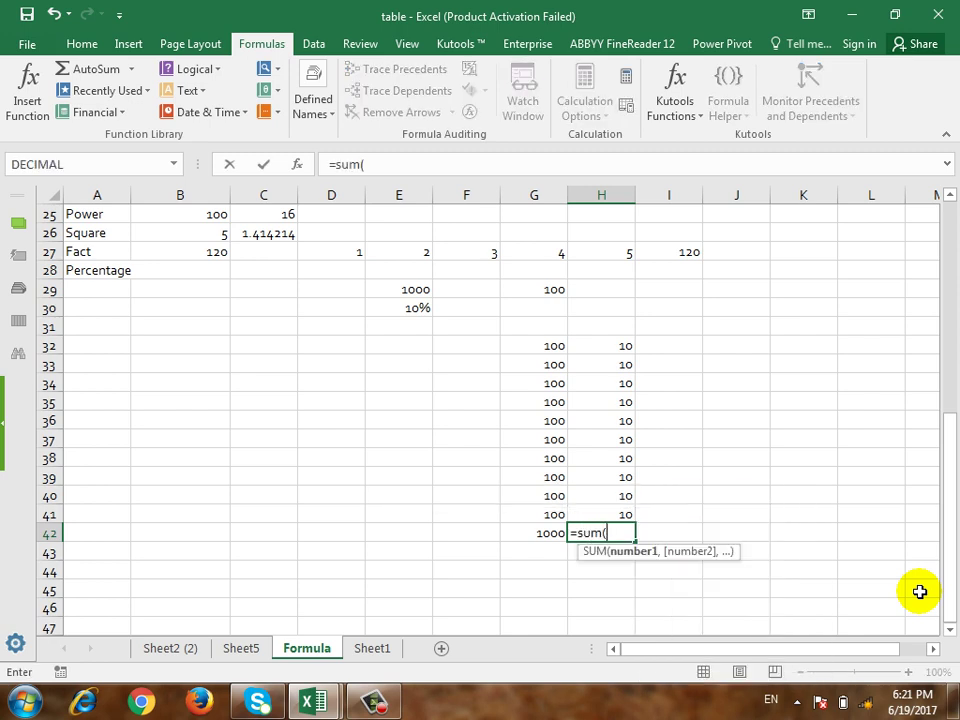
drag(613, 344, 628, 506)
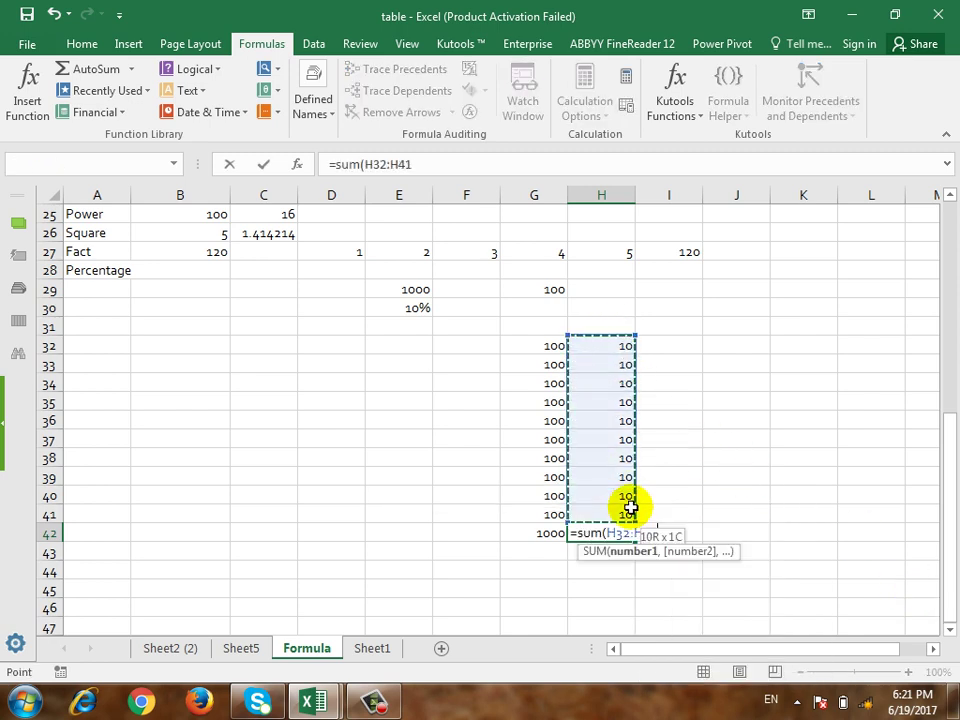
key(Return)
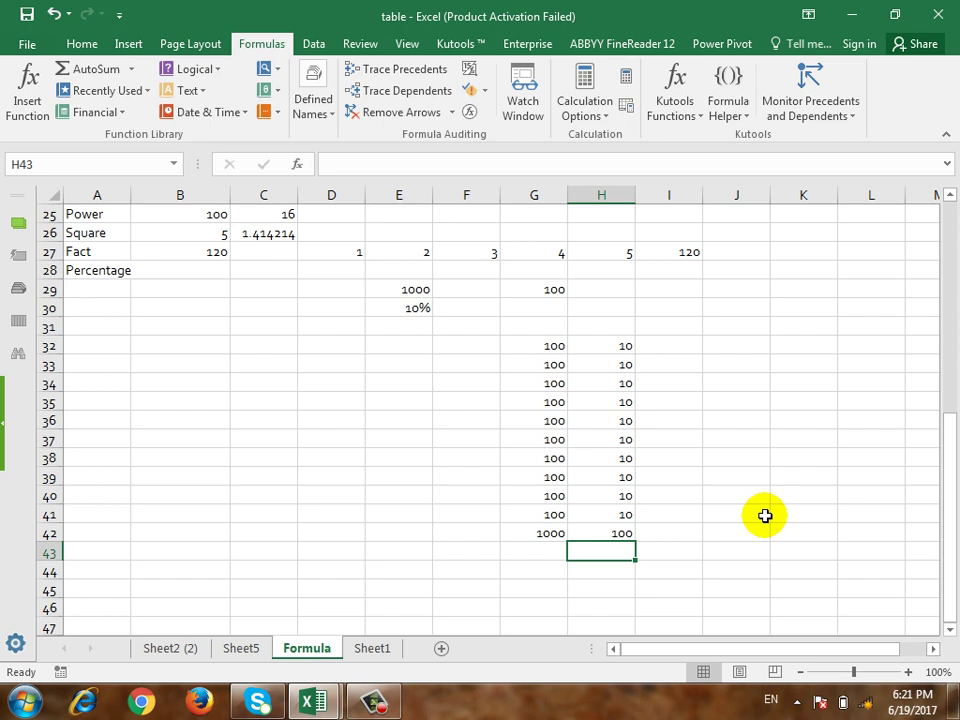
Step: Check the SUM formulas in G42 and H42
key(Left)
key(Up)
key(Up)
key(Up)
key(Up)
key(Up)
key(Up)
key(Right)
key(Left)
key(Down)
key(Down)
key(Right)
key(Down)
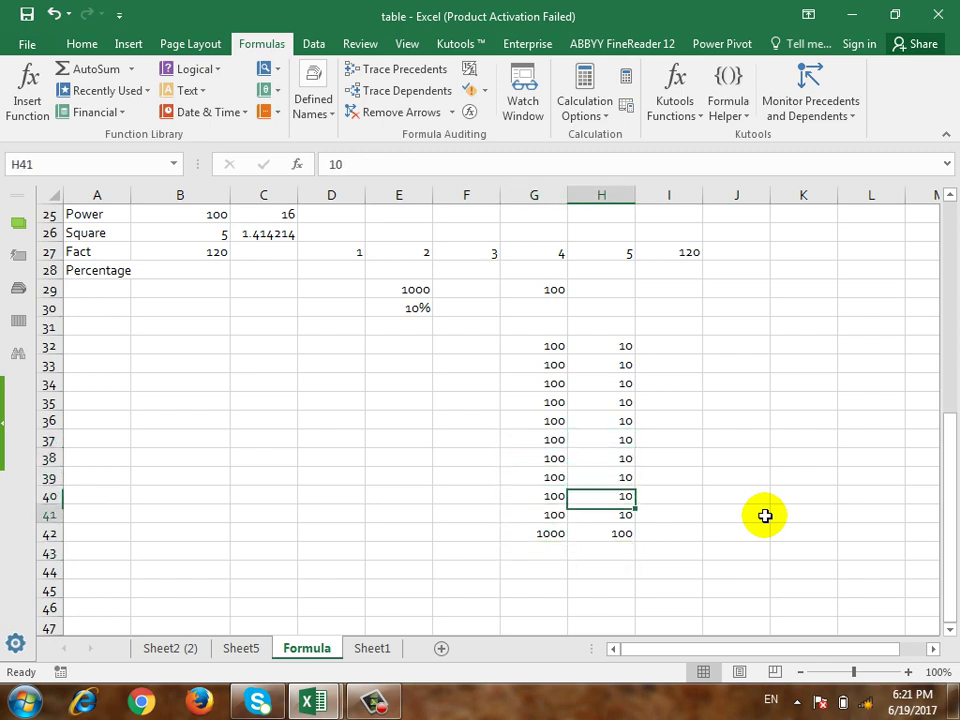
key(Down)
key(Down)
key(Left)
key(Right)
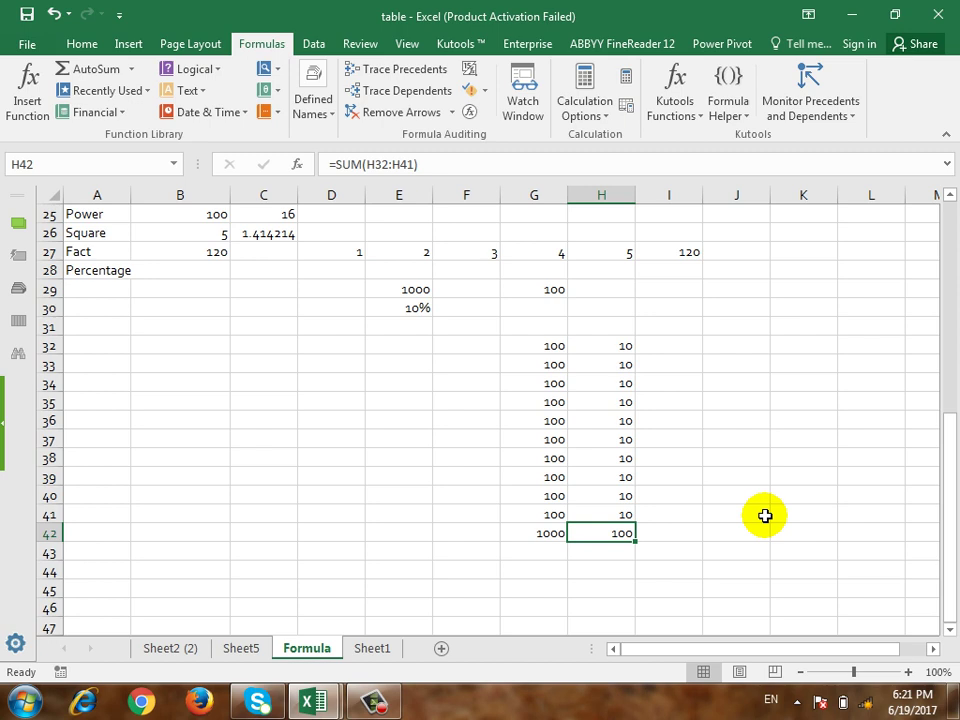
Step: Move to the empty area around D35
key(Left)
key(Up)
key(Up)
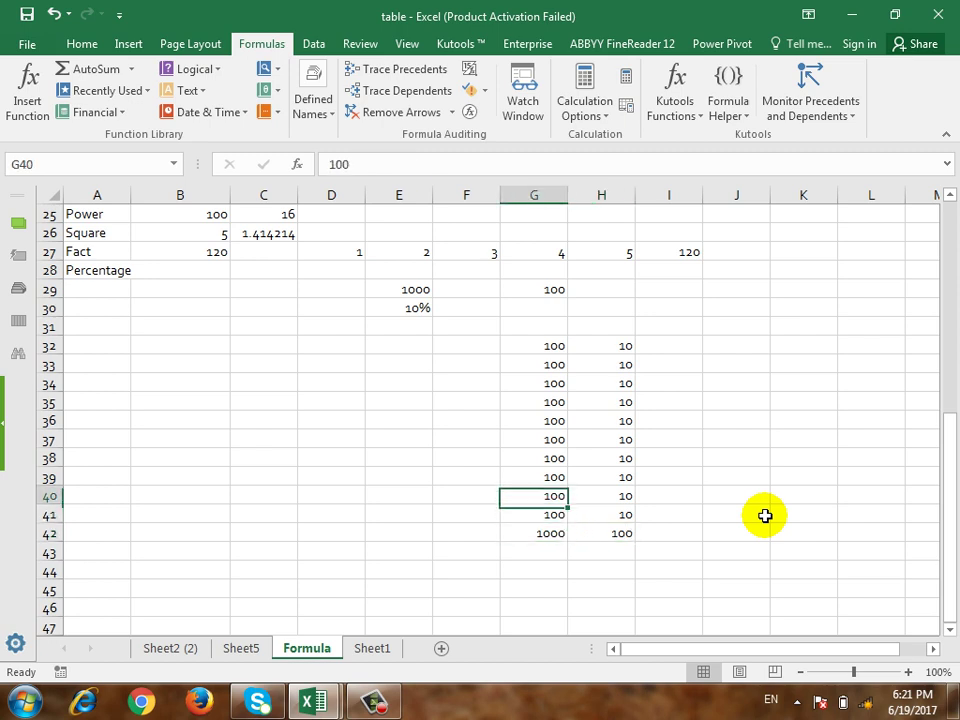
key(Left)
key(Left)
key(Left)
key(Up)
key(Up)
key(Up)
key(Up)
key(Up)
key(Right)
key(Left)
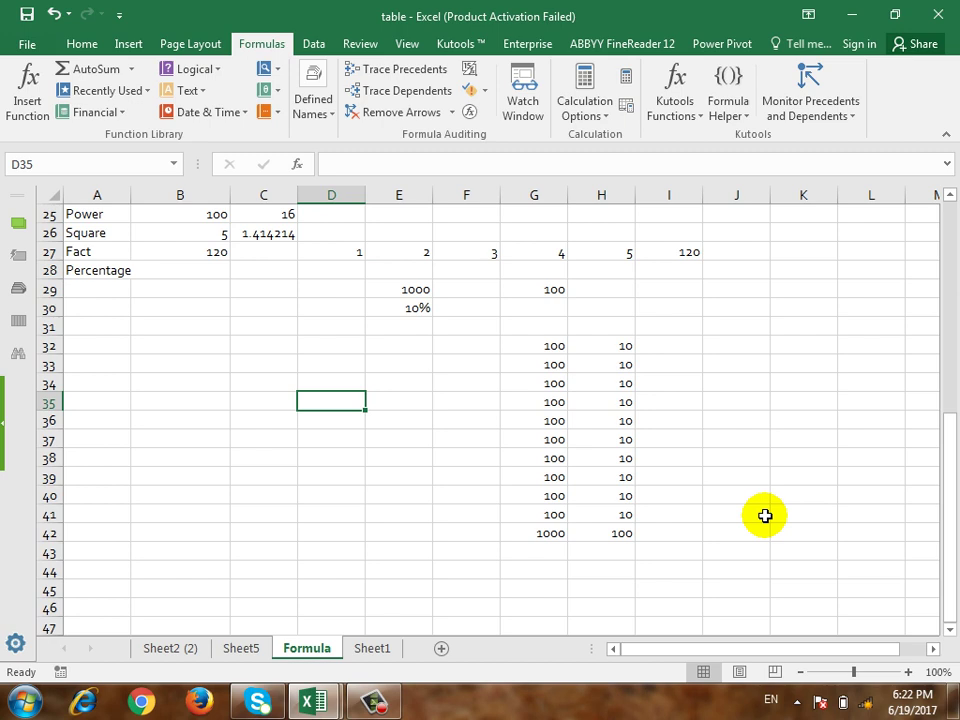
Step: Enter 100 in C35, 10 in D35 and 1000 in C36
key(Down)
key(Left)
key(Up)
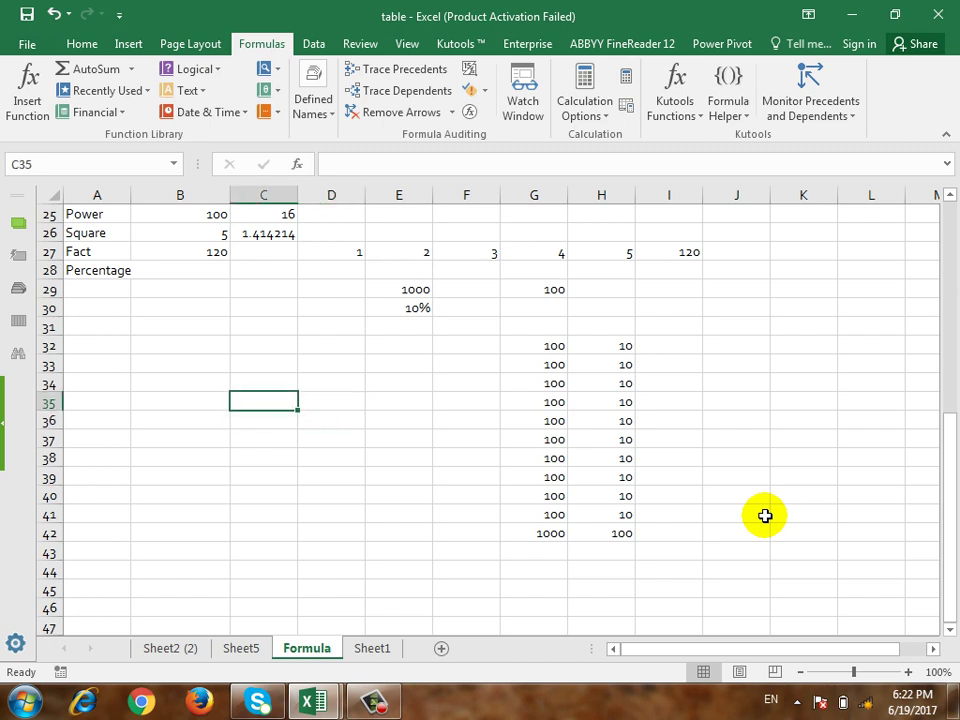
text(100)
key(Tab)
text(10)
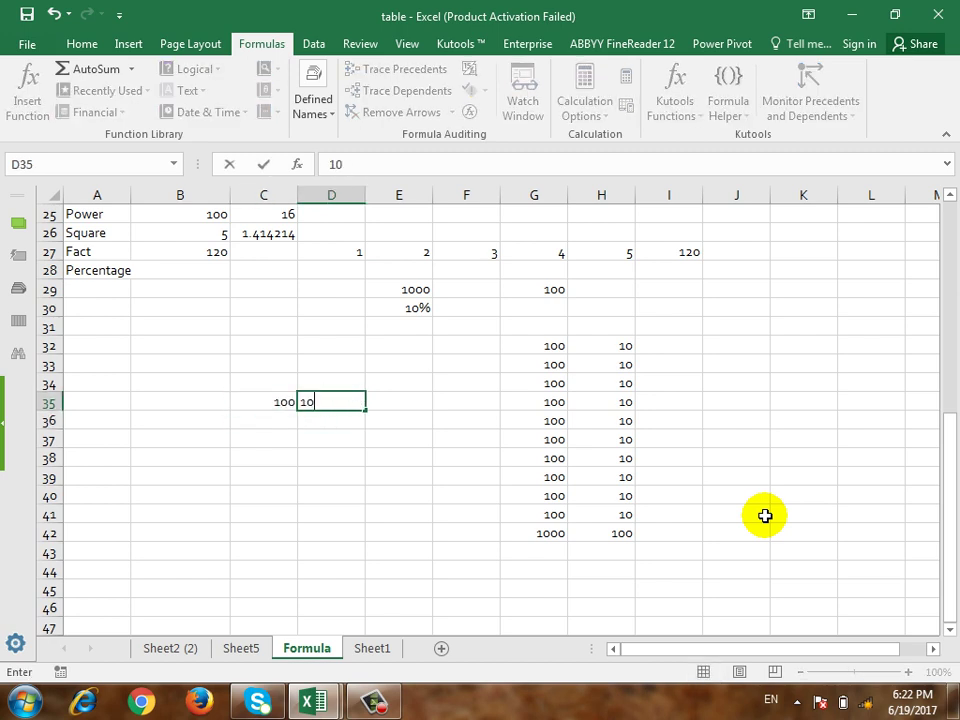
key(Return)
text(1000)
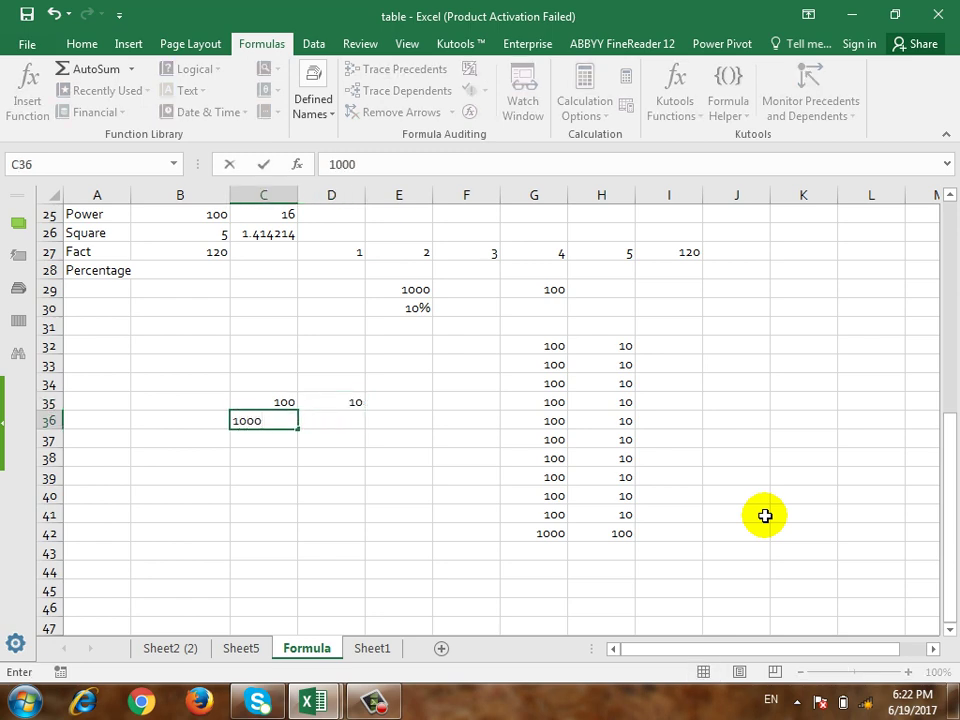
key(Tab)
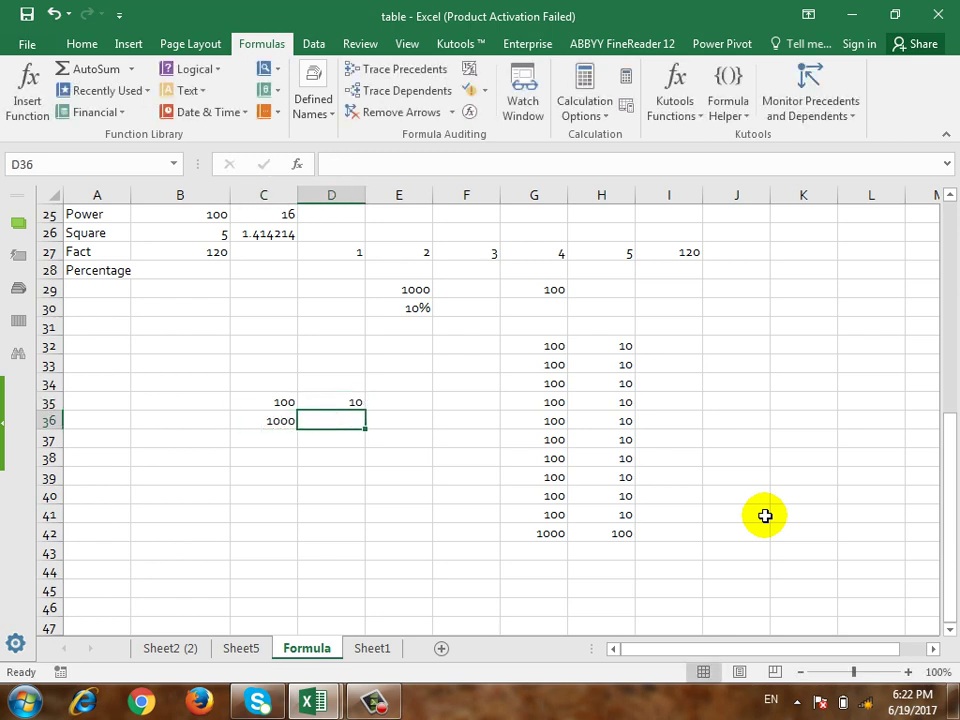
Step: Enter =C36*D35/C35 in D36, which returns 100
text(=)
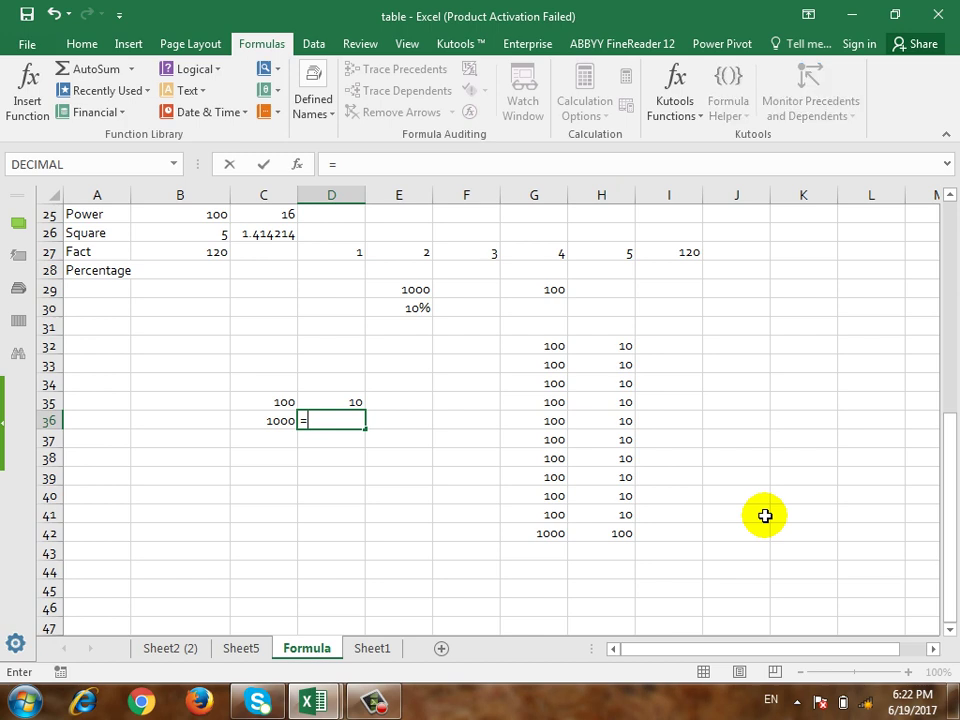
click(280, 421)
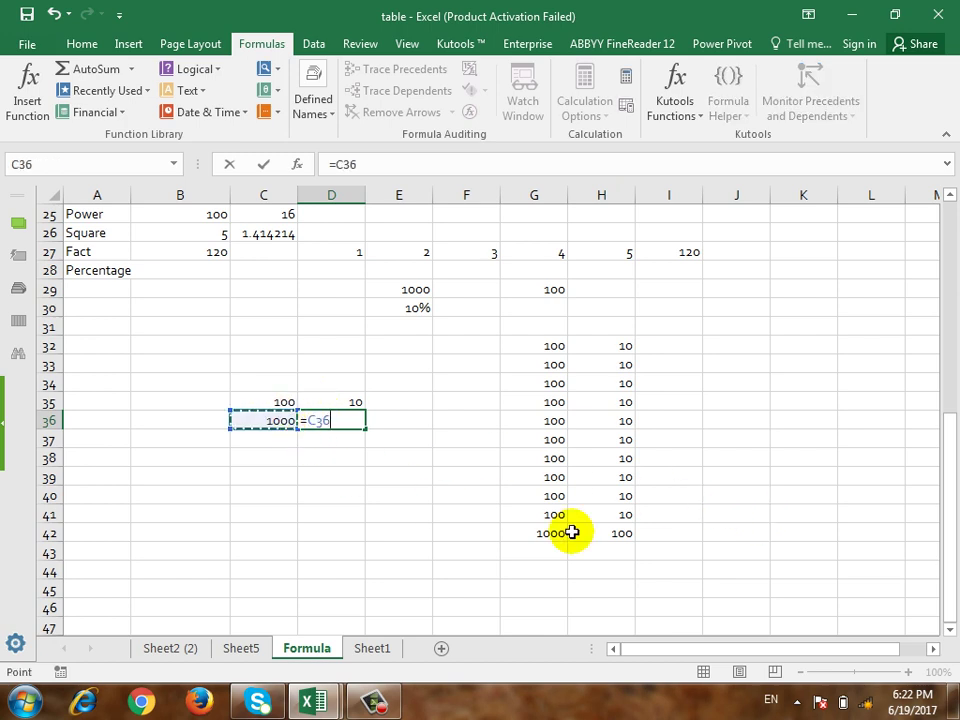
text(*)
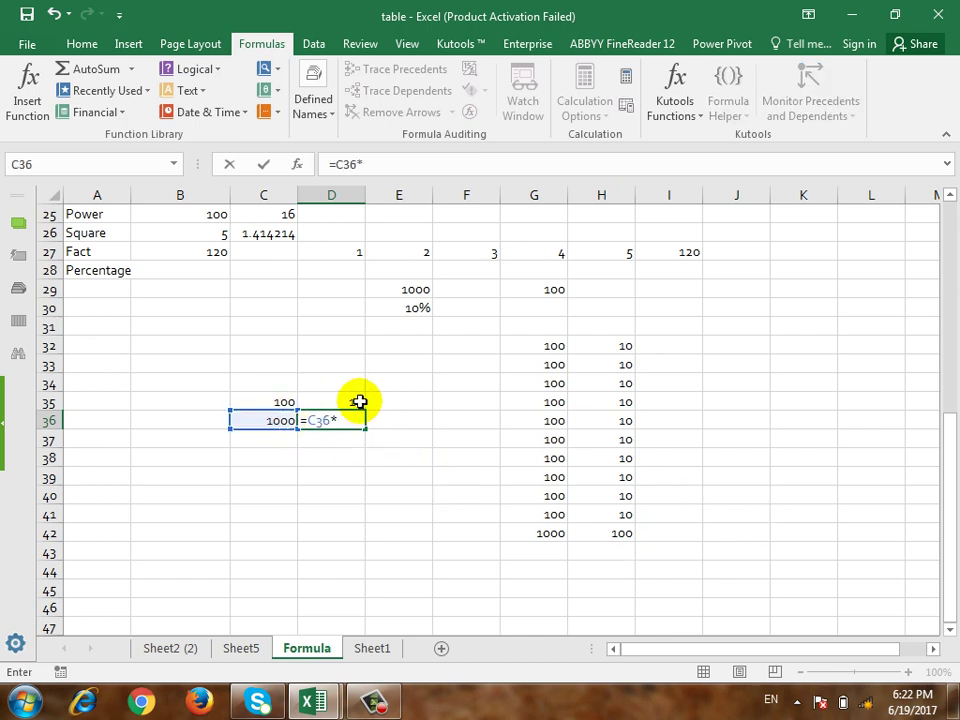
click(358, 400)
text(/)
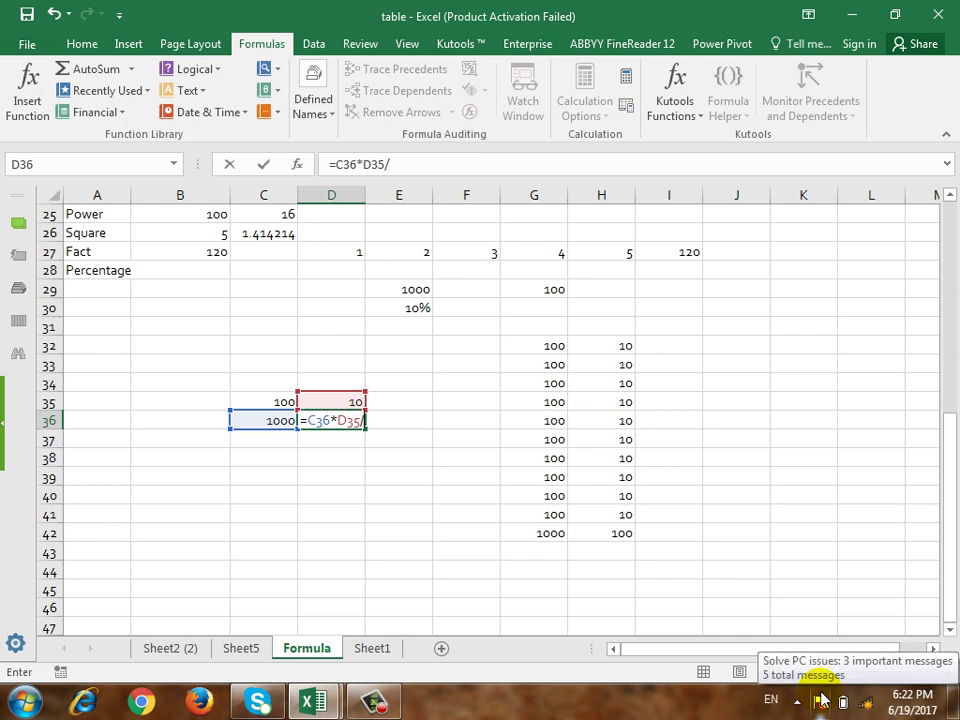
click(256, 402)
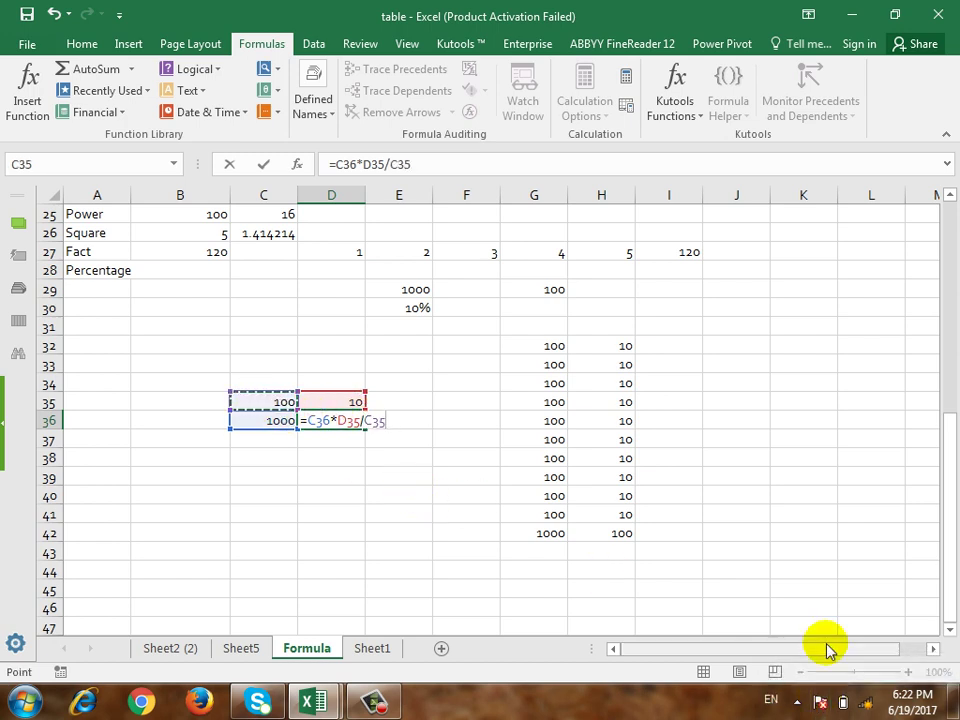
key(Return)
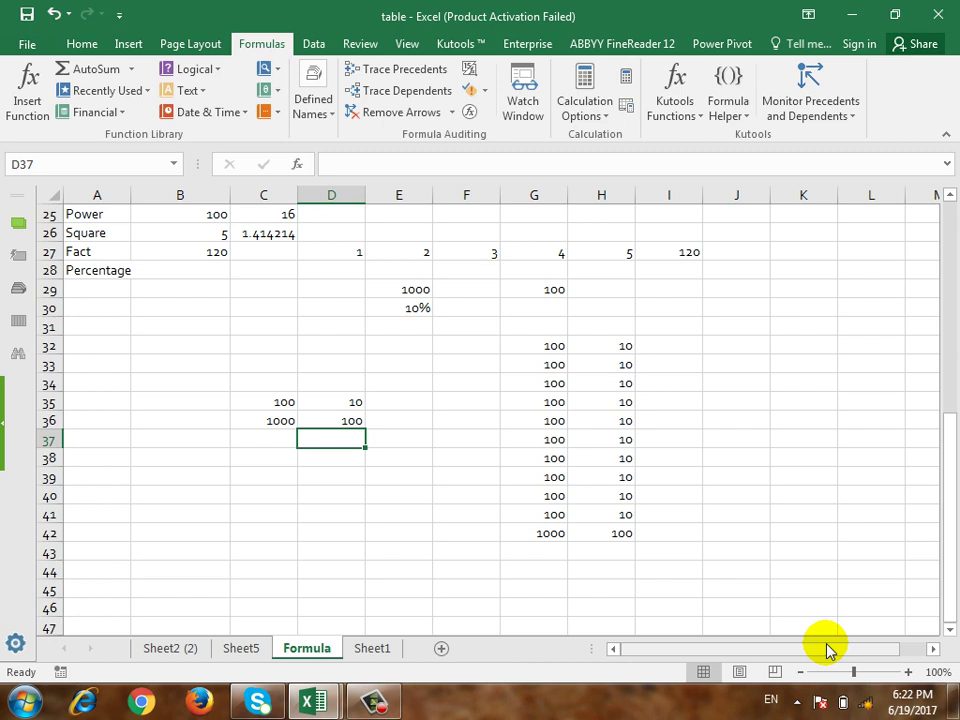
key(Up)
Step: Enter =2000*20% in G30 so it shows 400
key(Right)
key(Right)
key(Right)
key(Up)
key(Up)
key(Up)
key(Up)
key(Up)
key(Up)
key(Up)
key(Down)
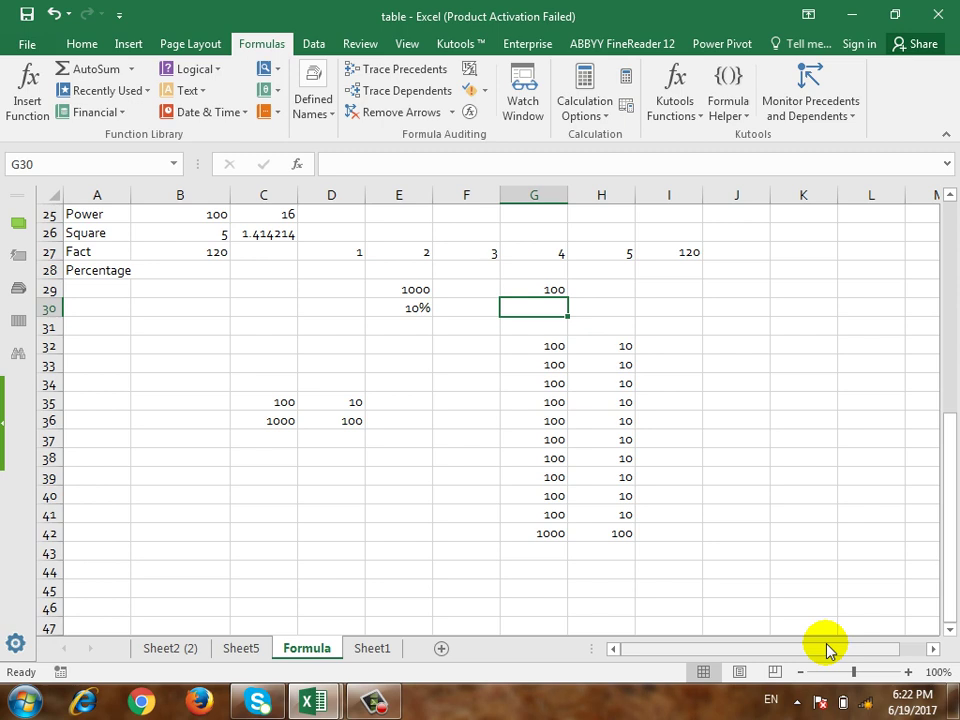
text(=200)
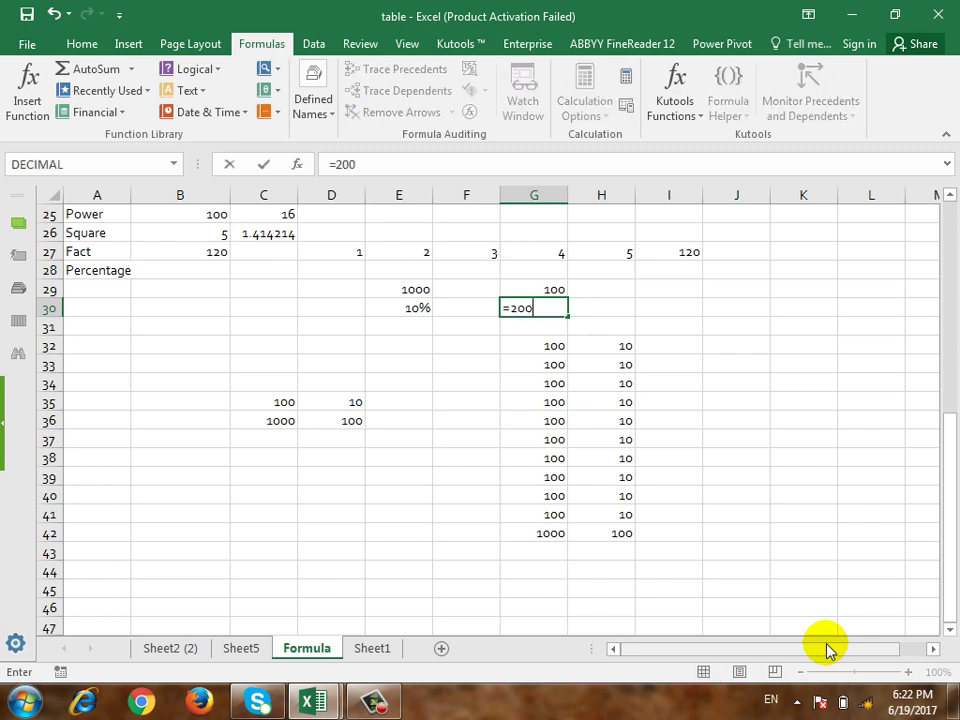
text(0*20%)
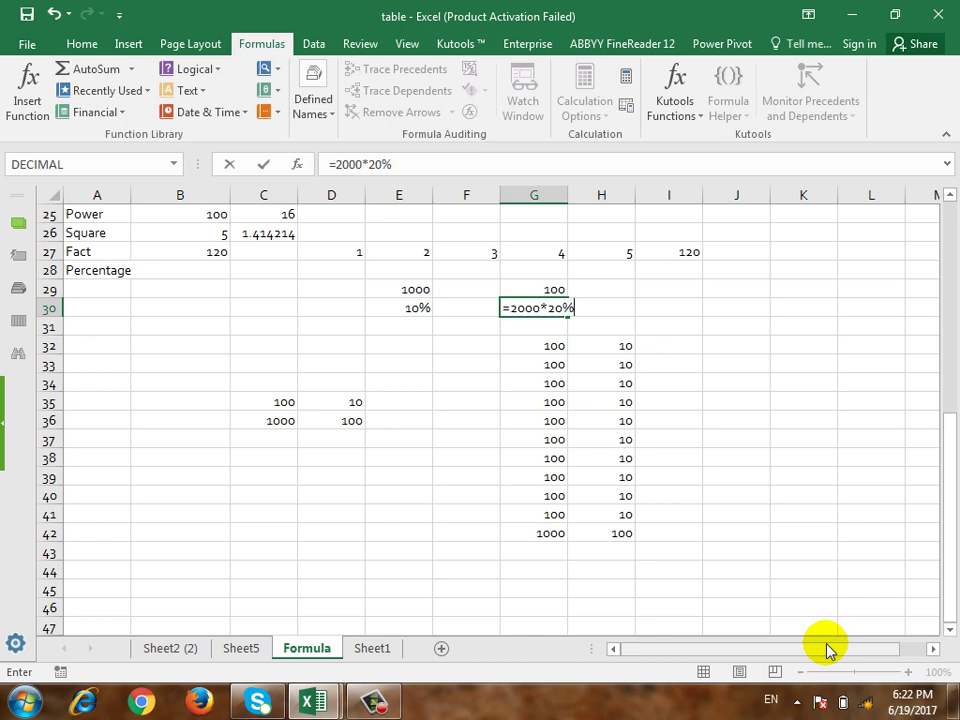
key(Return)
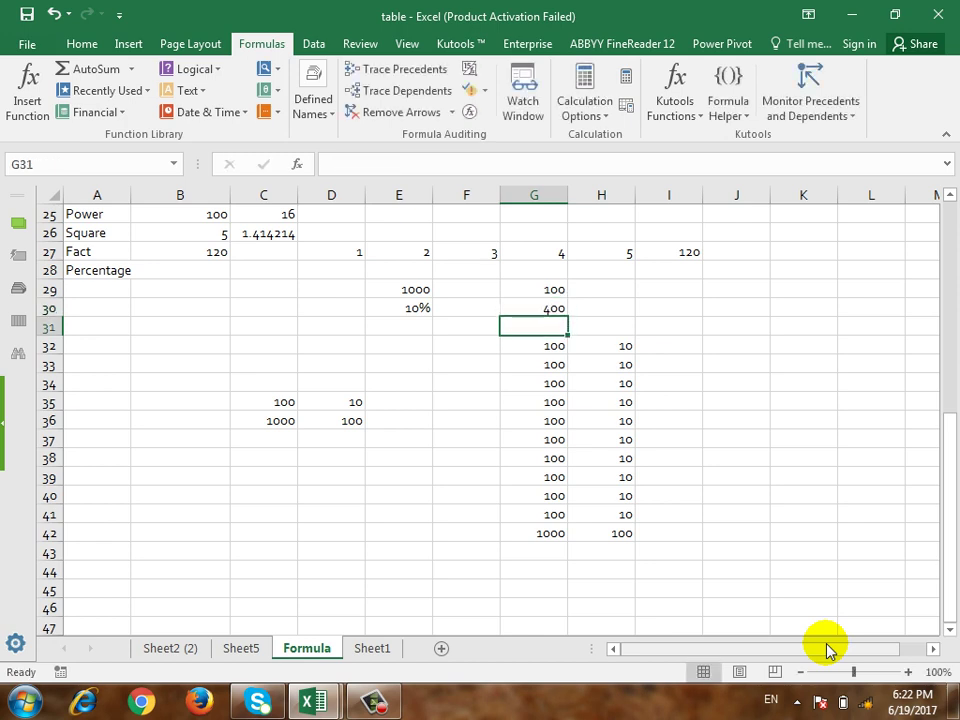
Step: Save the workbook
key(Left)
key(ctrl+s)
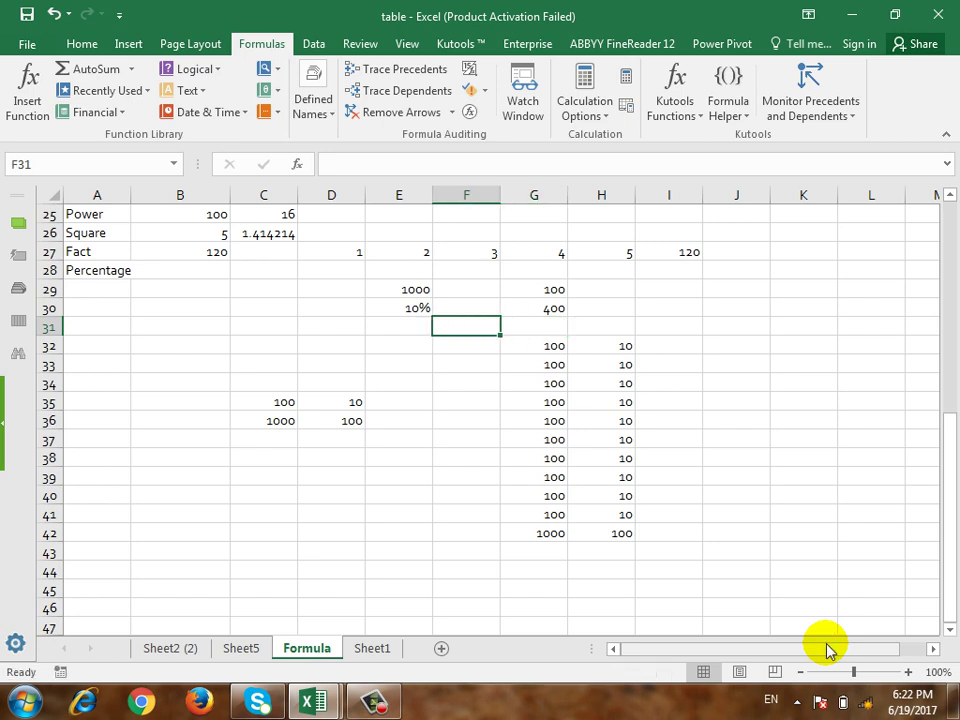
scroll(578, 536, up, 2)
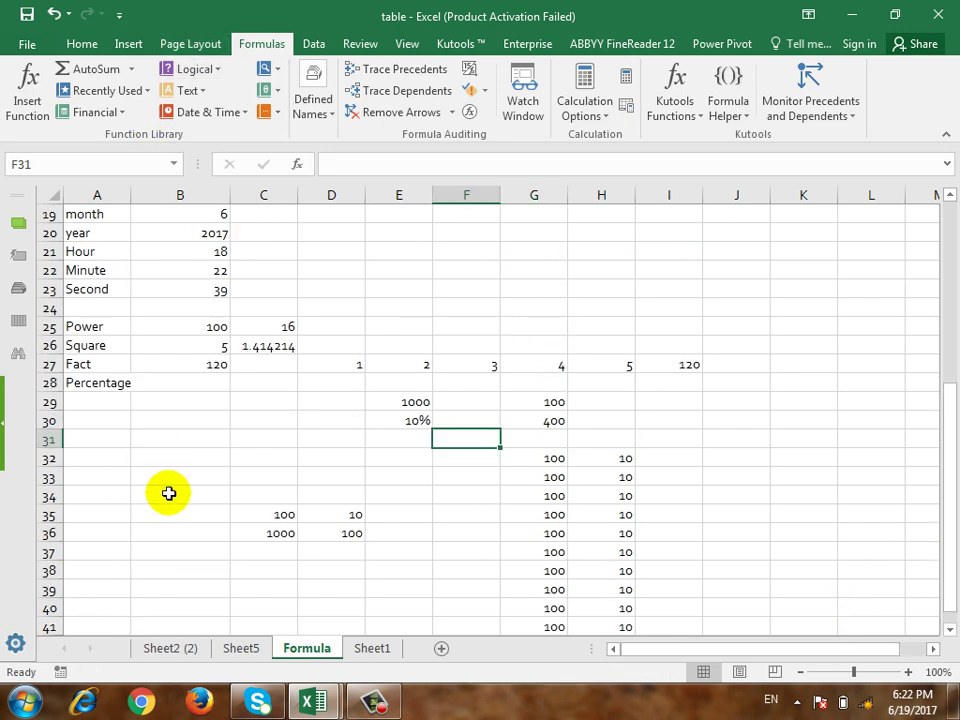
Step: Label A30:A32 as Sin, Cos and Tan
click(180, 649)
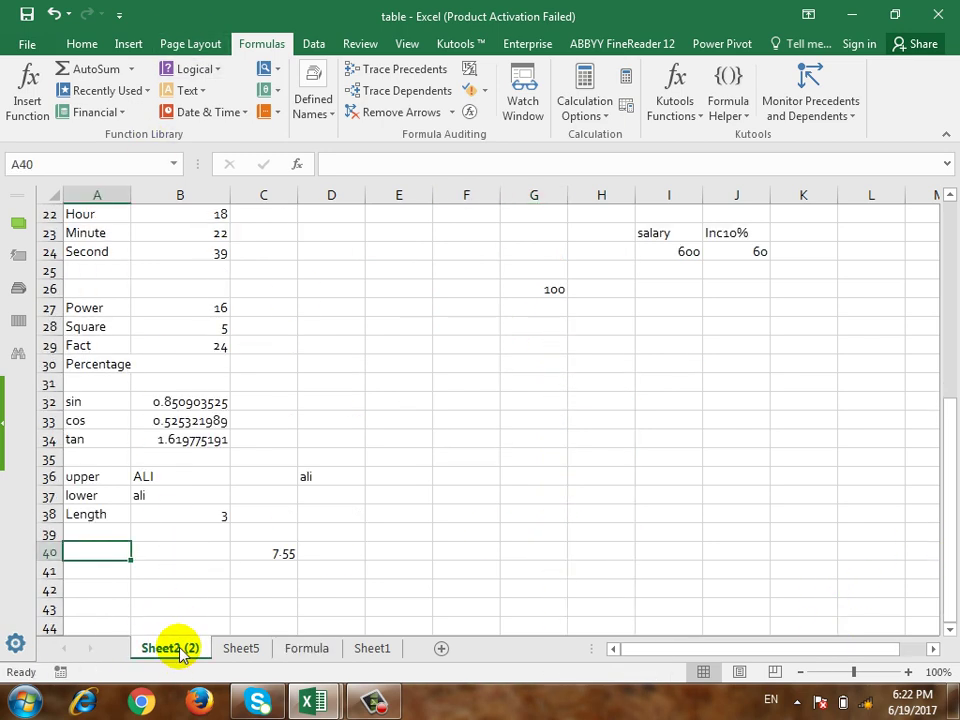
click(326, 649)
click(99, 424)
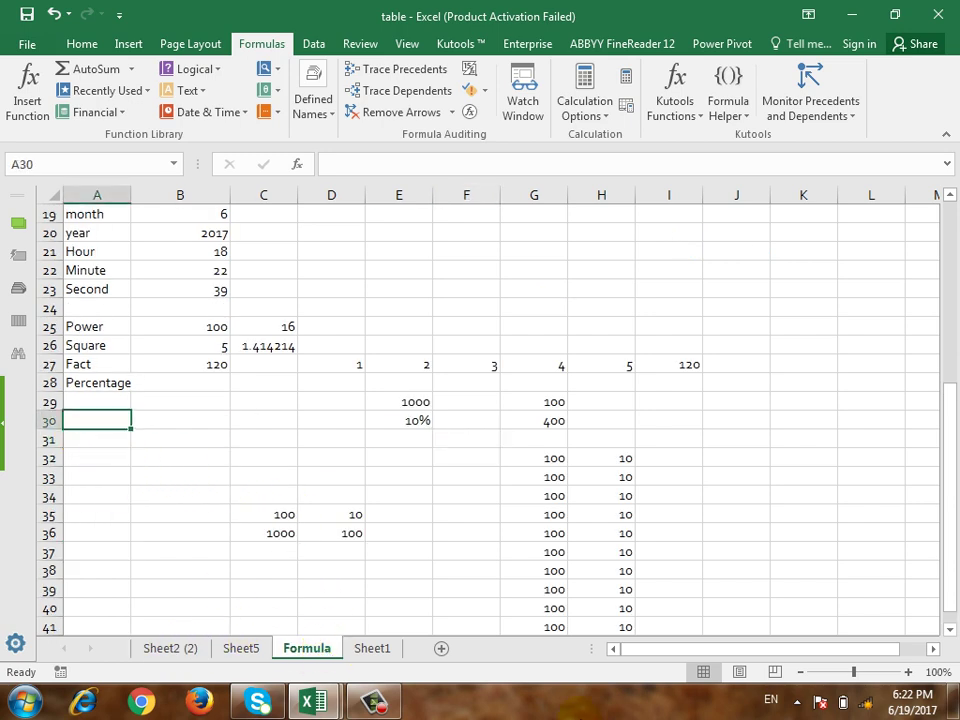
text(Sin)
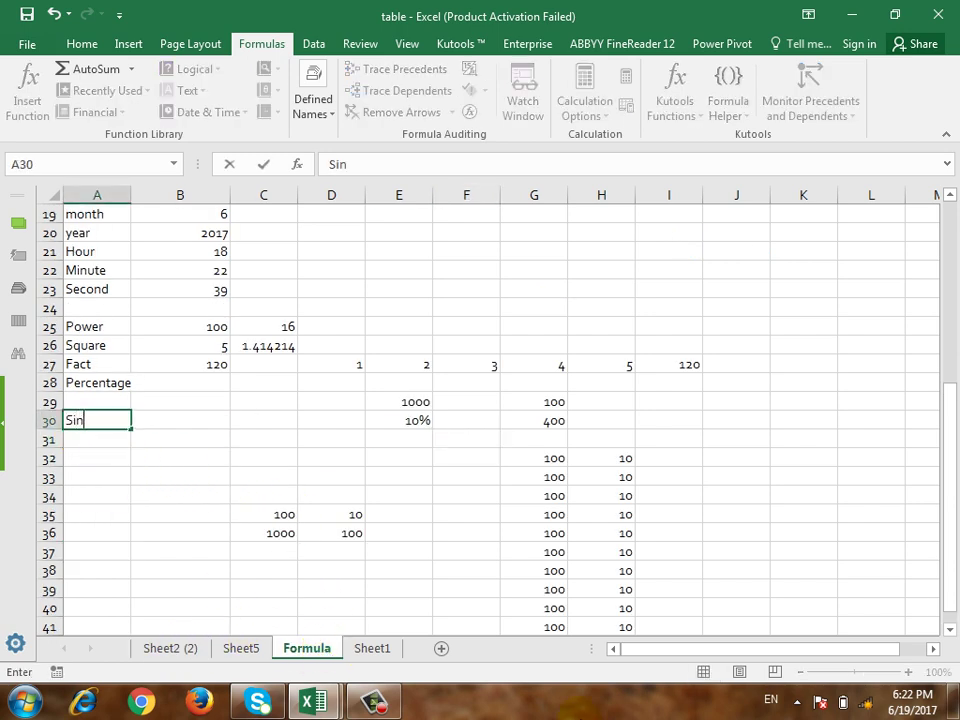
key(Return)
text(Cos)
key(Return)
text(Tan)
key(Tab)
Step: Enter =sin(90), =cos(45) and =tan(45) in B30:B32
key(Up)
key(Up)
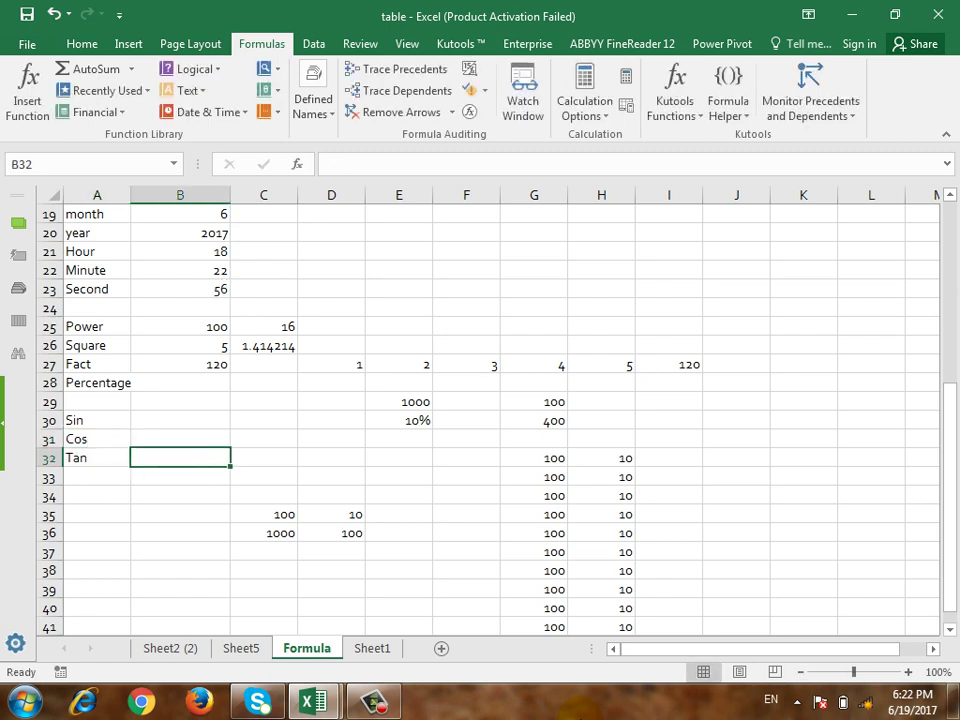
text(=)
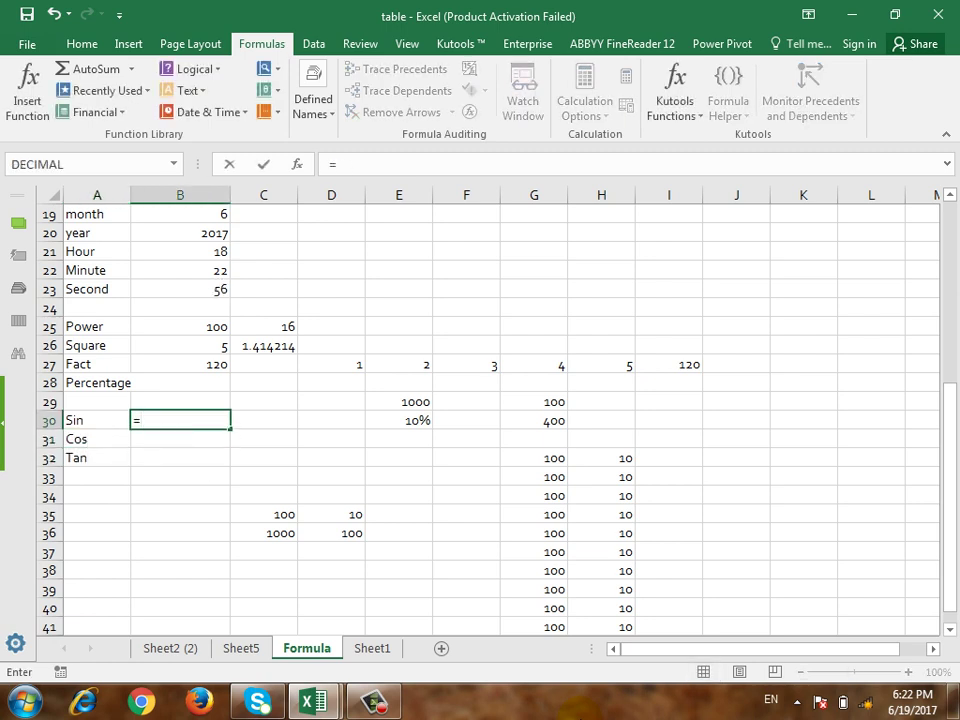
text(sing)
key(BackSpace)
text(()
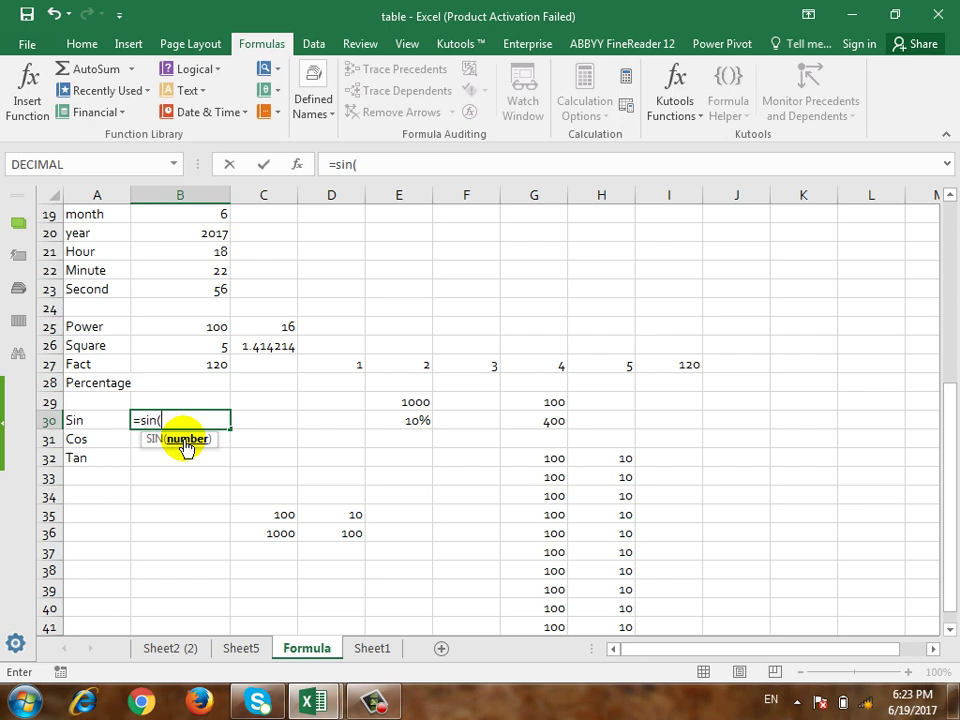
text(90))
key(Return)
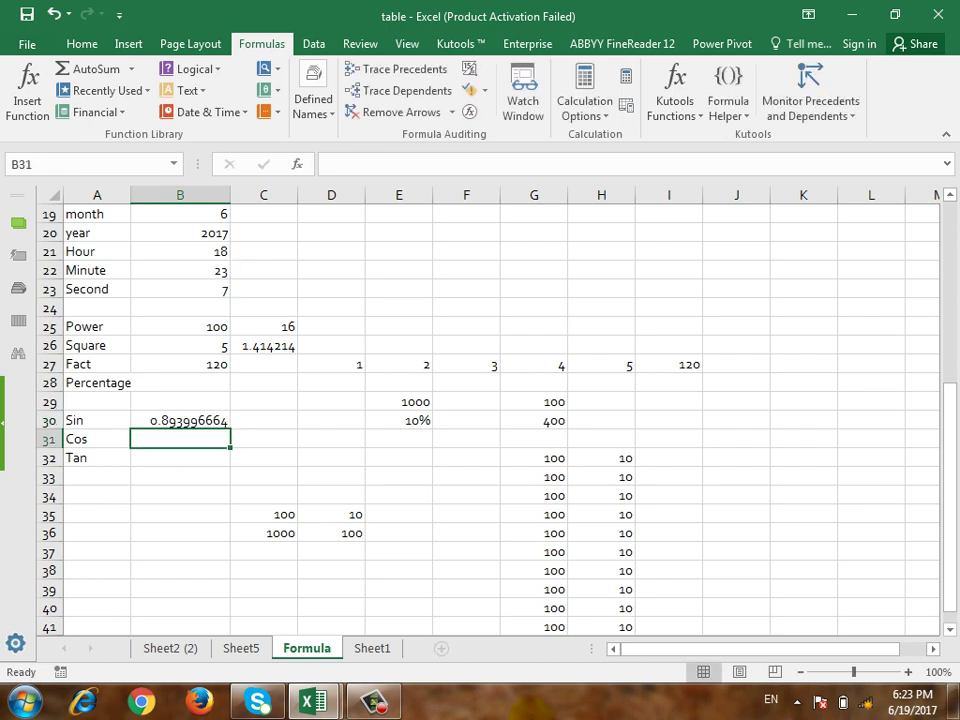
text(=cos()
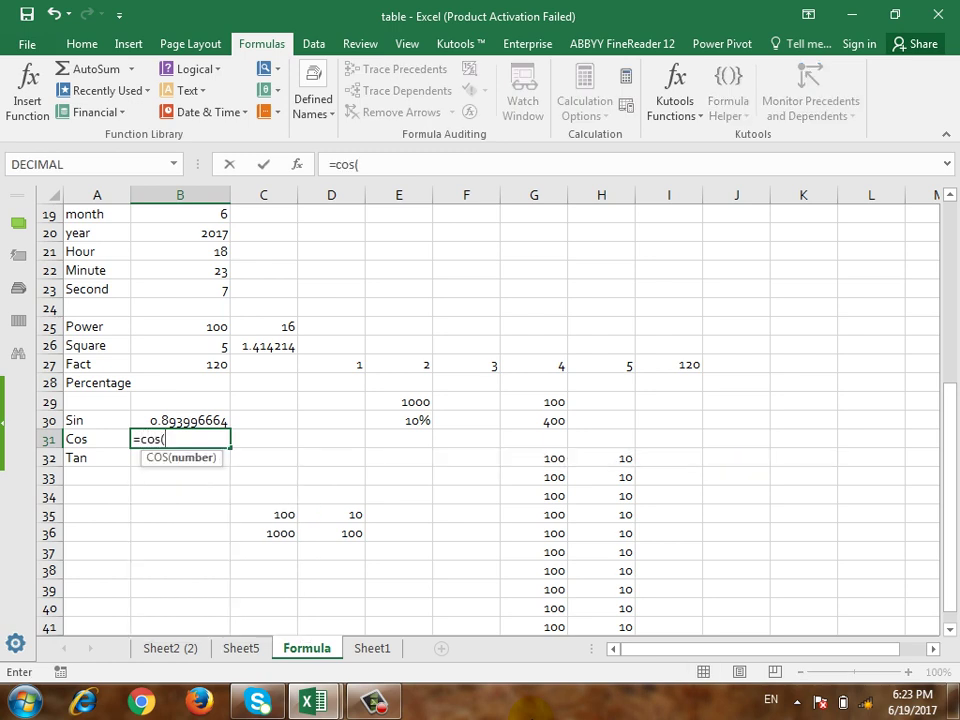
text(45))
key(Return)
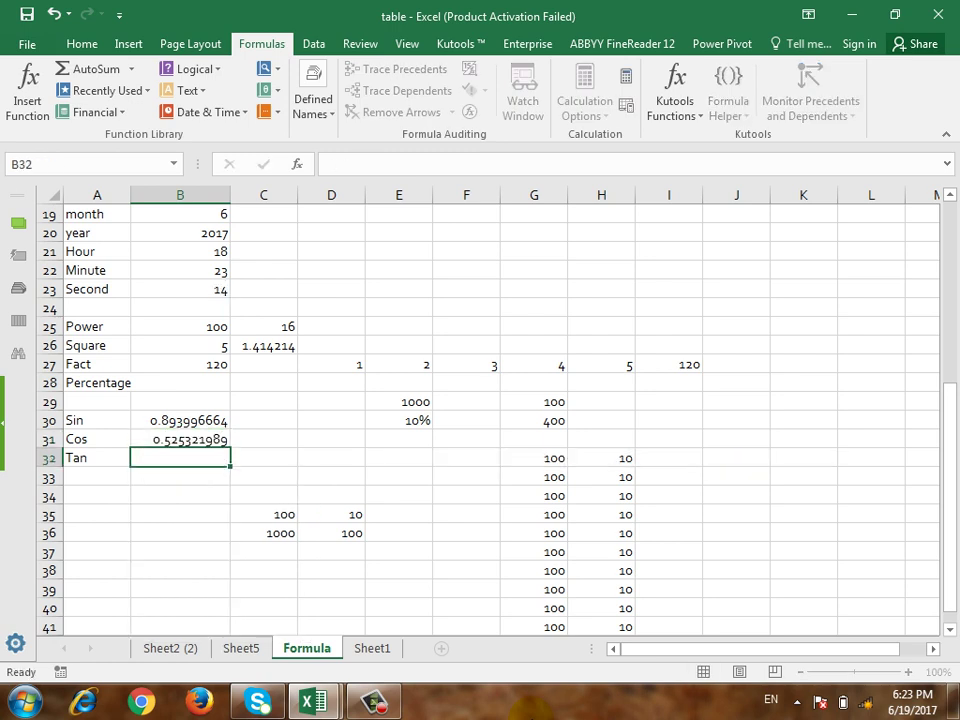
text(=t)
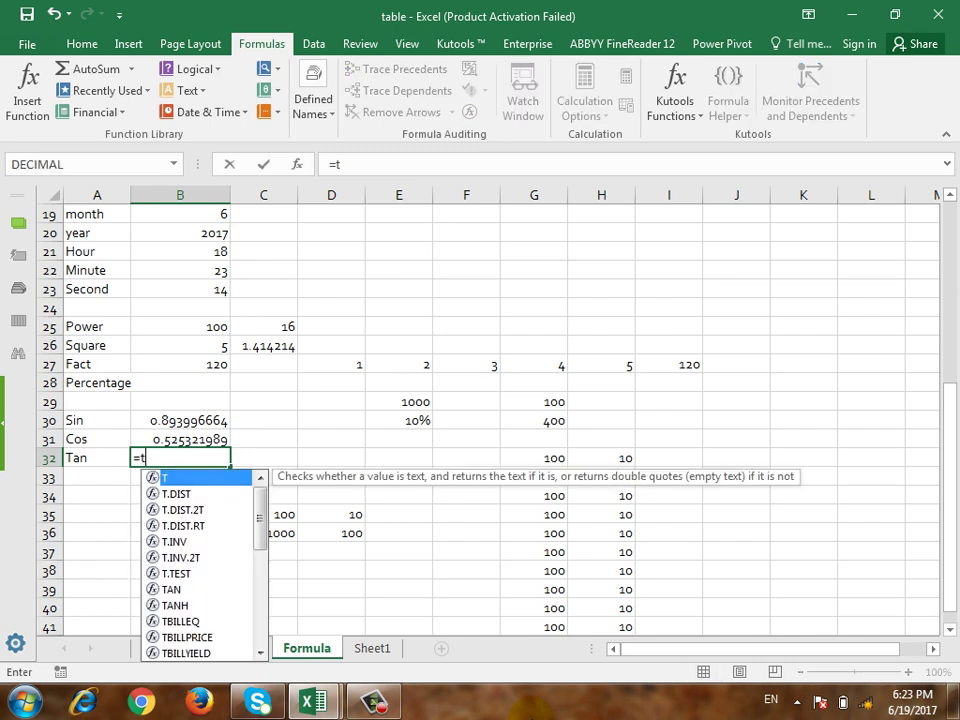
text(an(45))
key(Return)
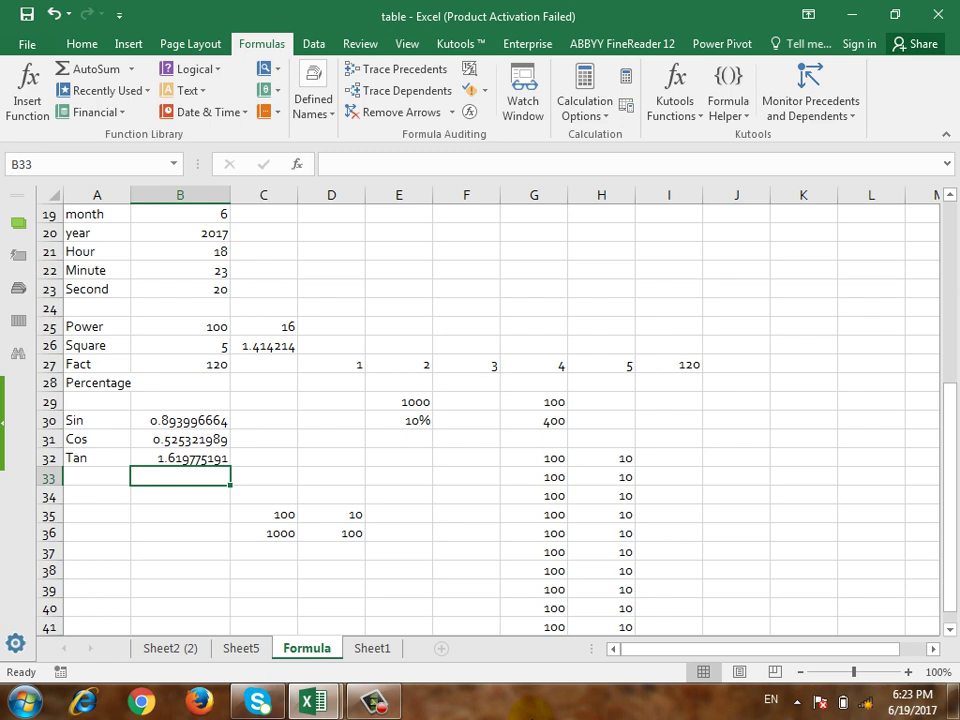
click(92, 514)
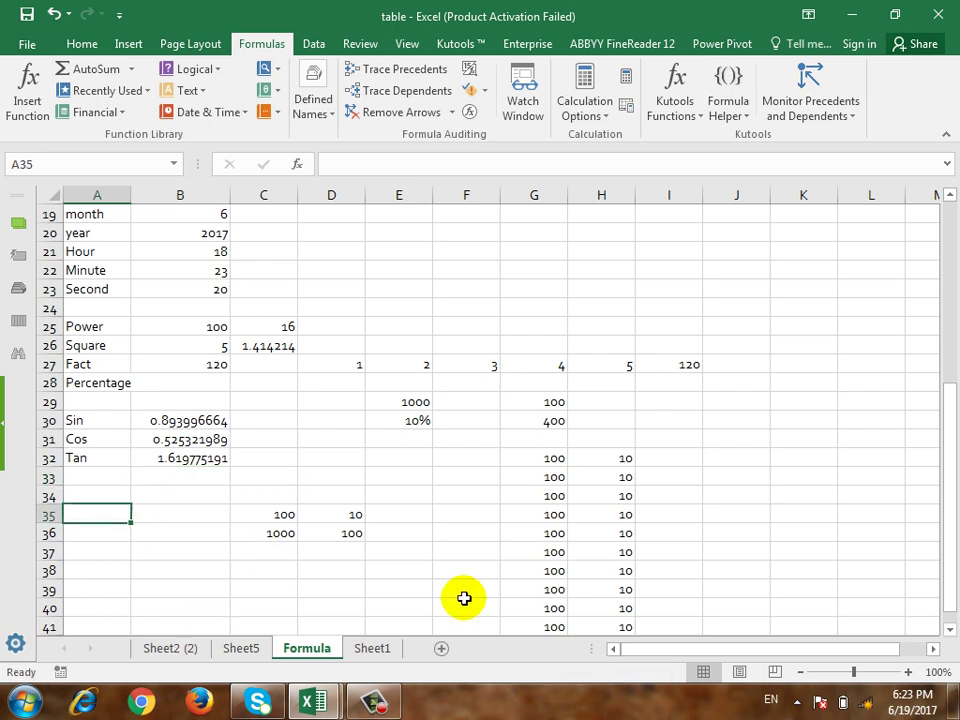
key(Up)
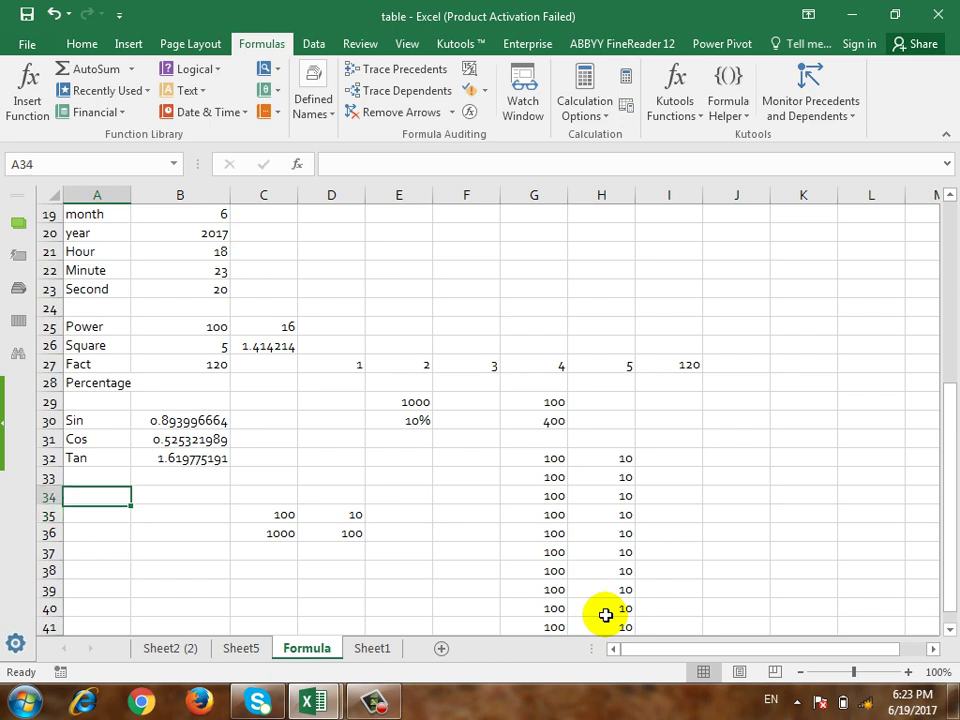
text(Upper)
key(Return)
text(Lower)
key(Return)
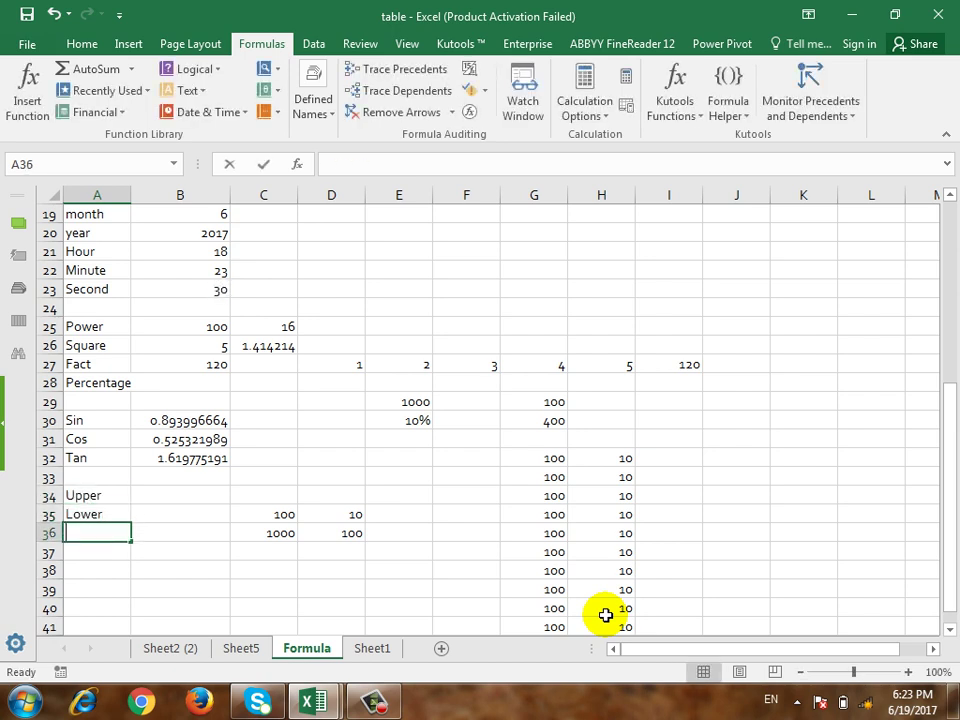
text(Proper)
key(Return)
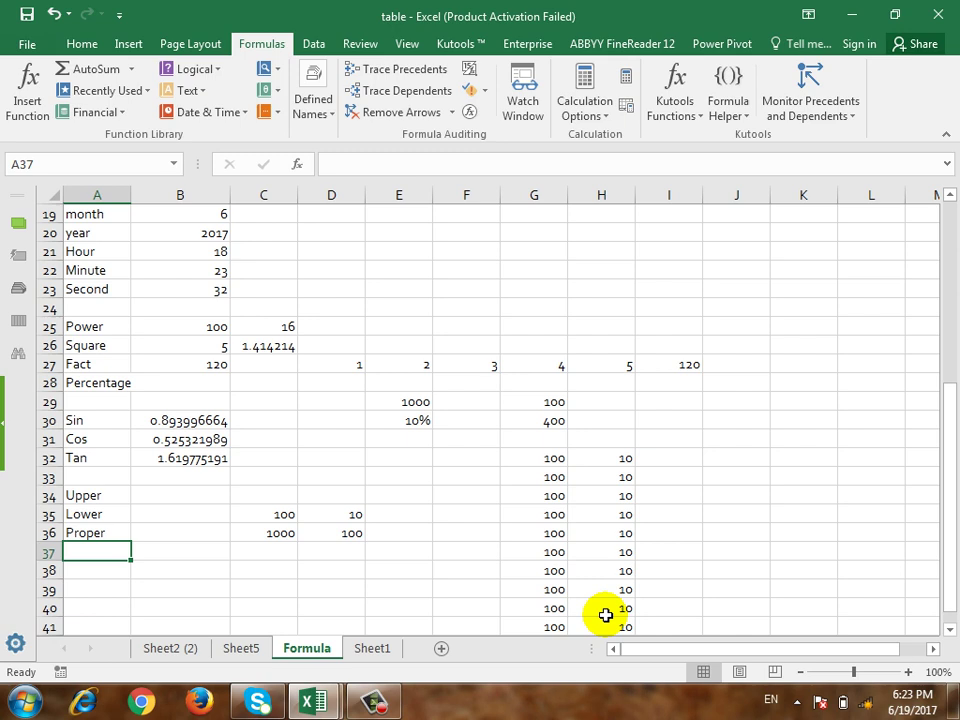
key(Right)
key(Right)
key(Right)
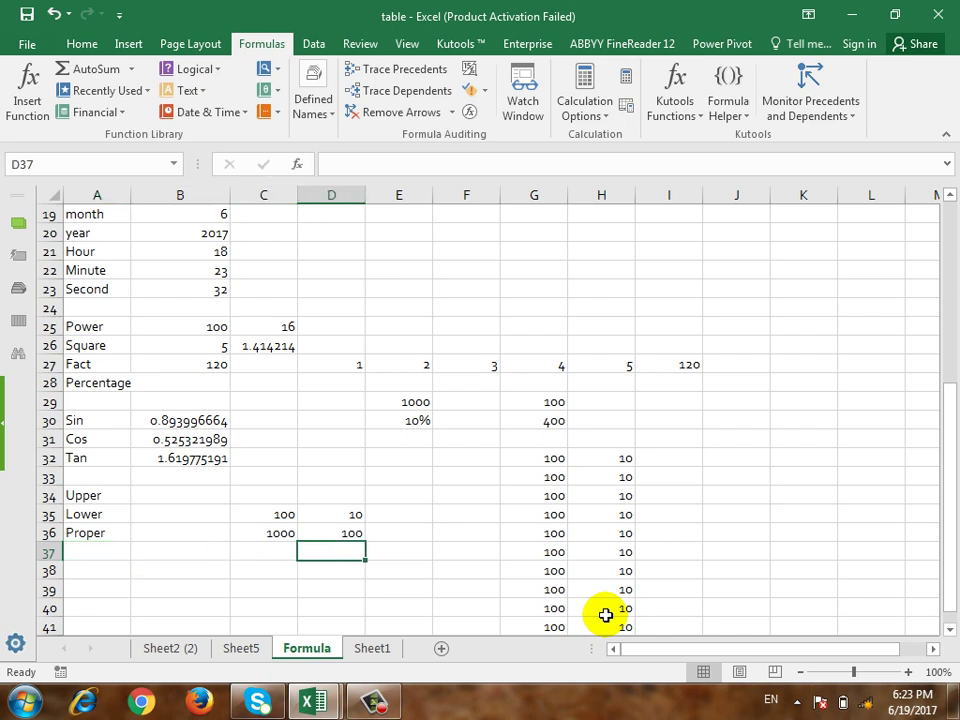
key(Up)
key(Up)
key(Right)
key(Right)
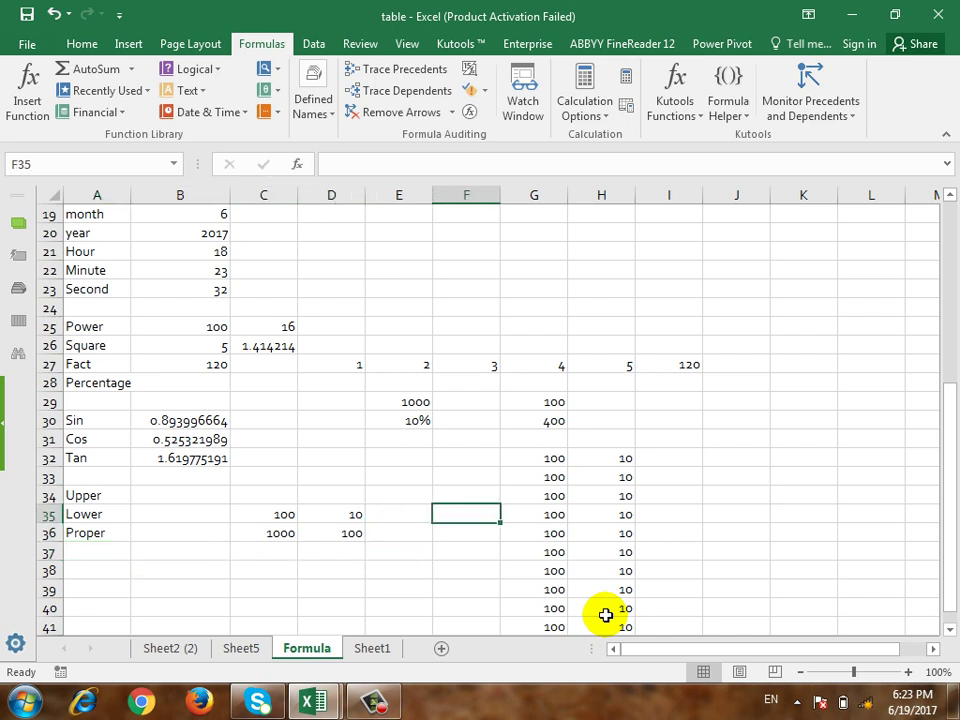
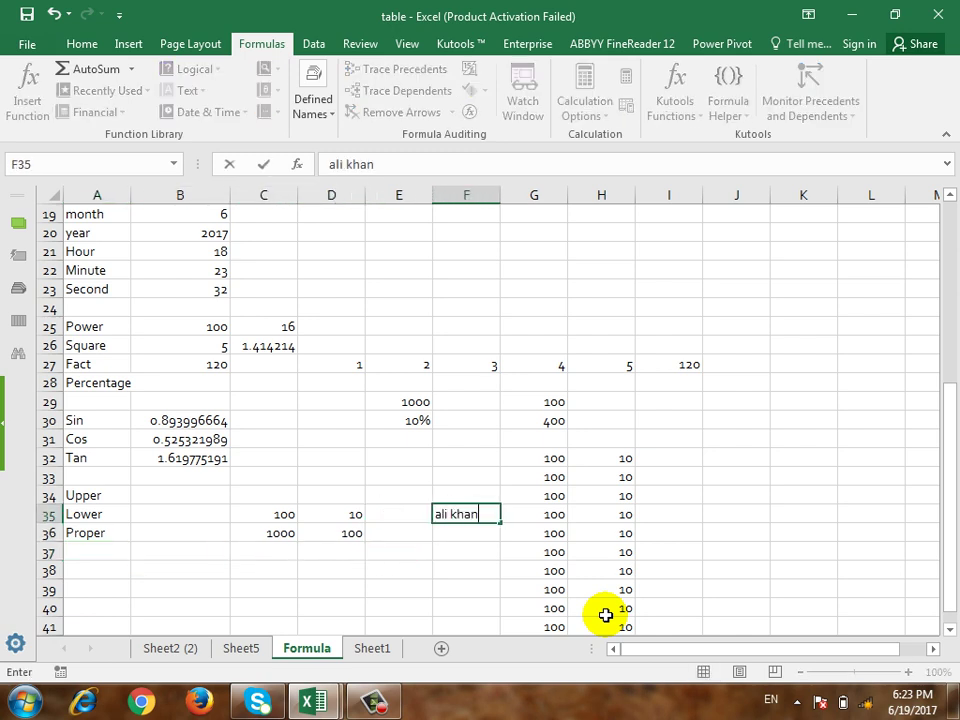
Step: Enter a lowercase name in F35 and an all-caps name in F37, then widen column F
key(Return)
key(Return)
text(ALI)
key(BackSpace)
key(BackSpace)
key(BackSpace)
key(BackSpace)
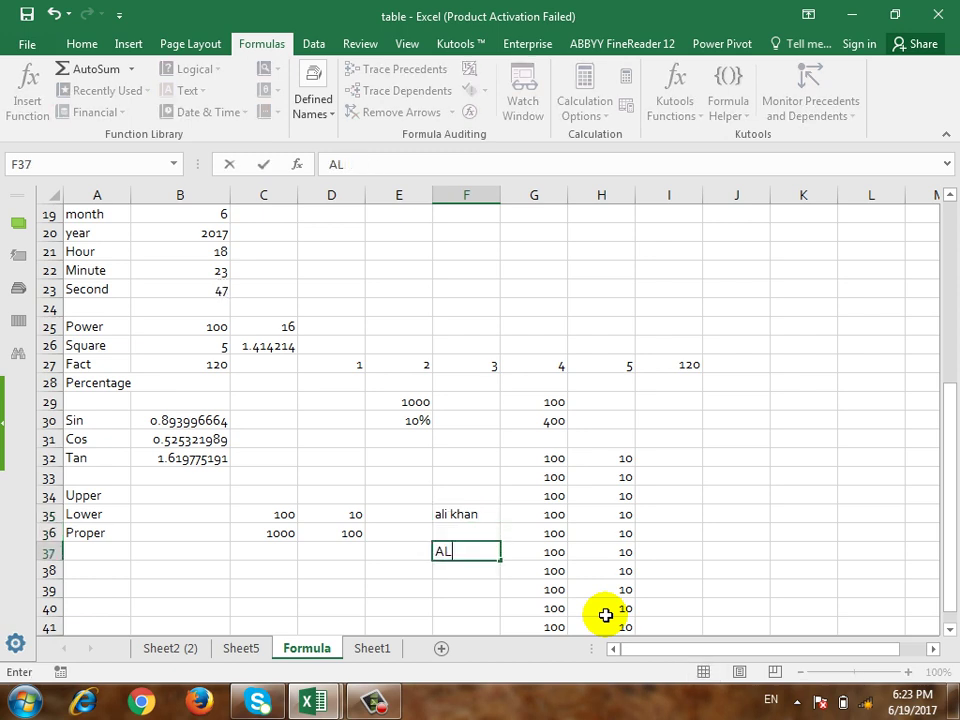
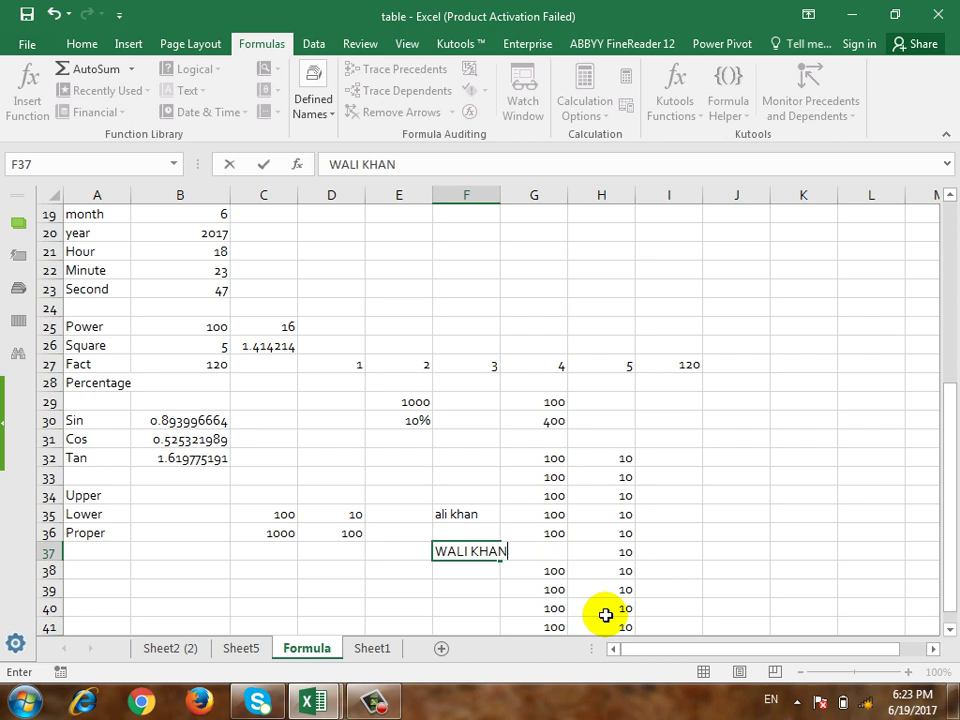
key(Return)
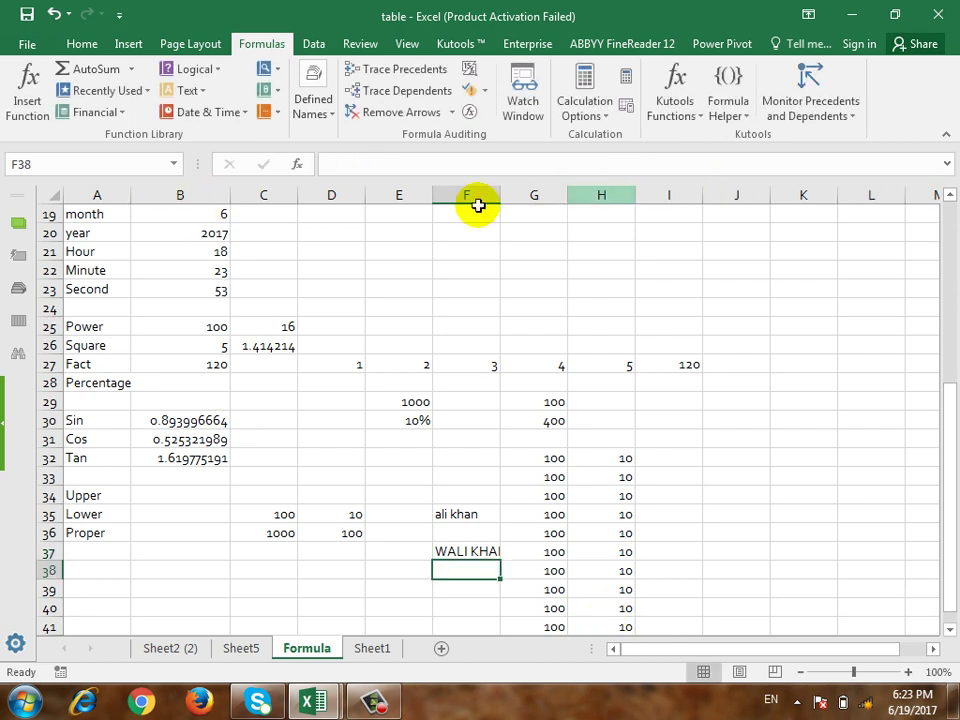
drag(502, 195, 511, 195)
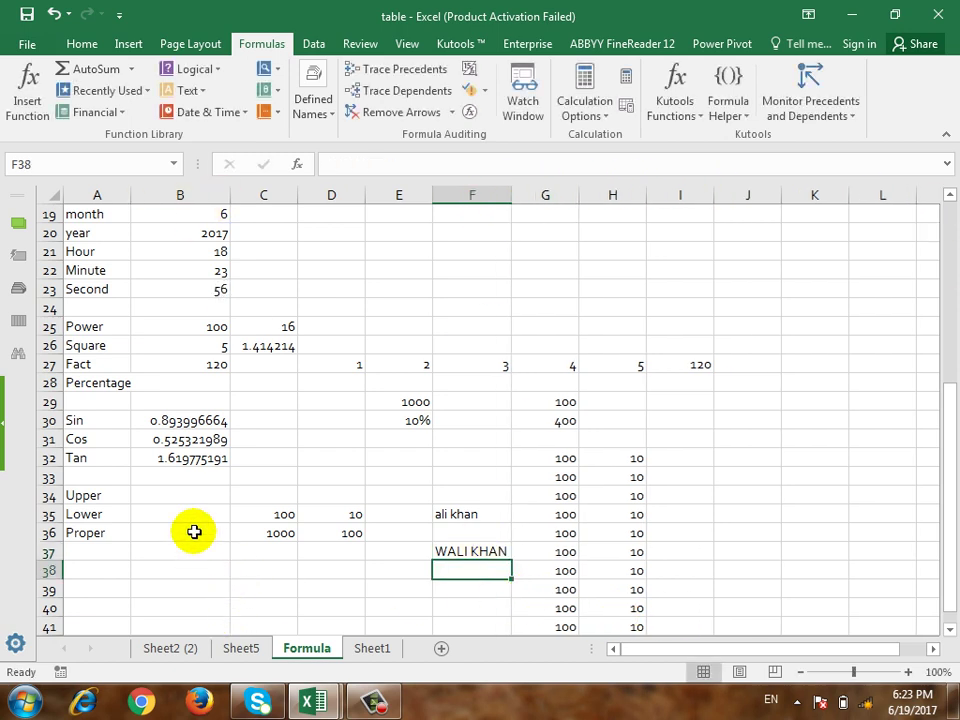
click(181, 493)
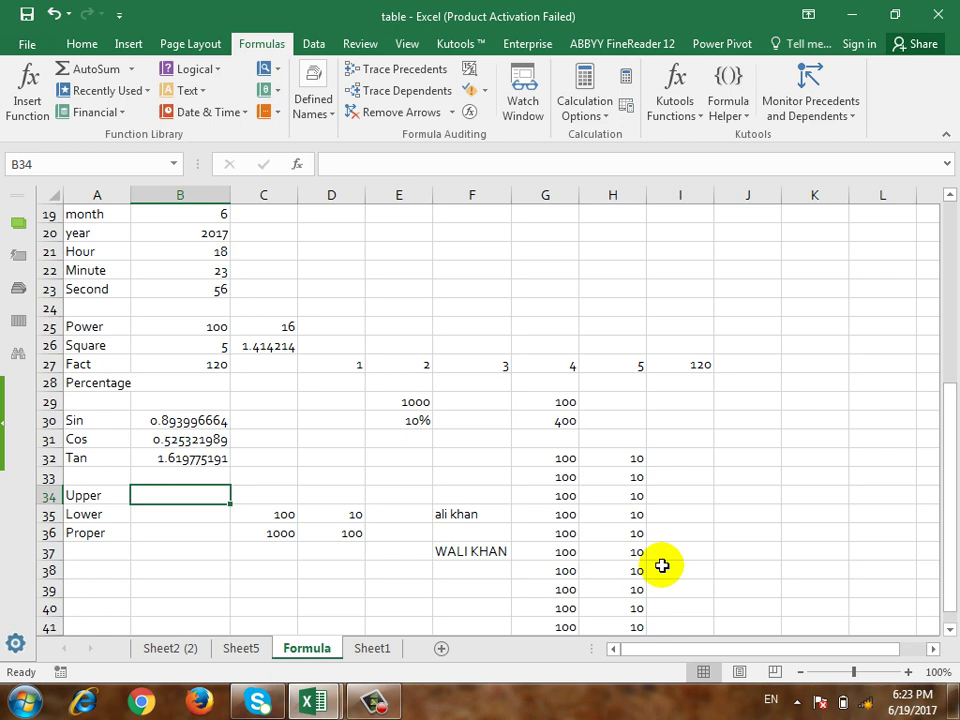
Step: Enter =UPPER(F35) in B34 to show the name in capitals
text(=)
key(Escape)
key(Down)
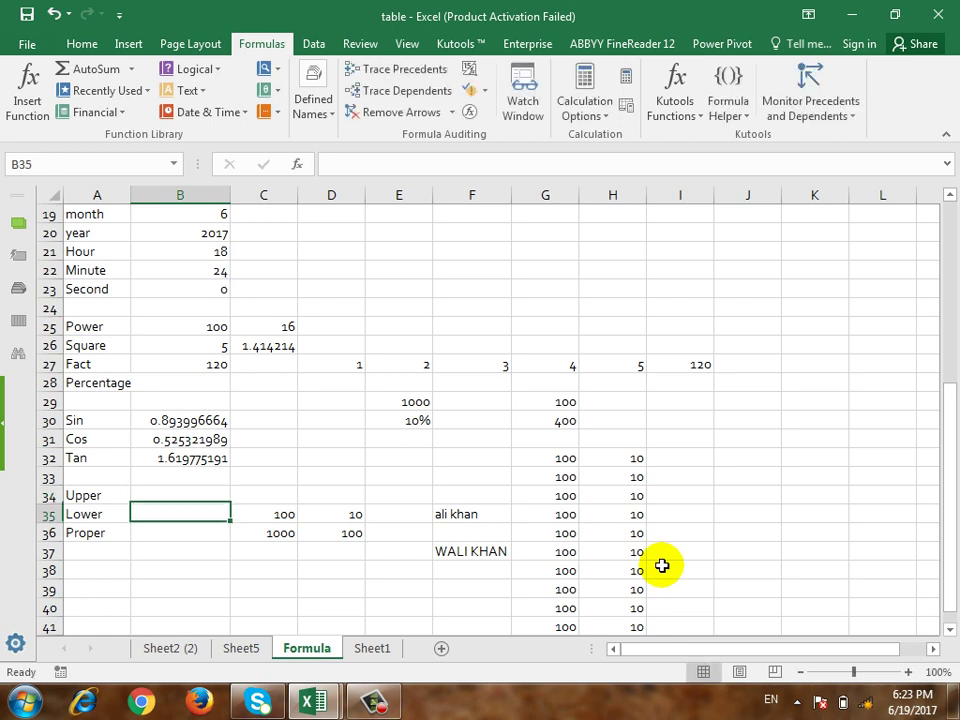
text(=UP)
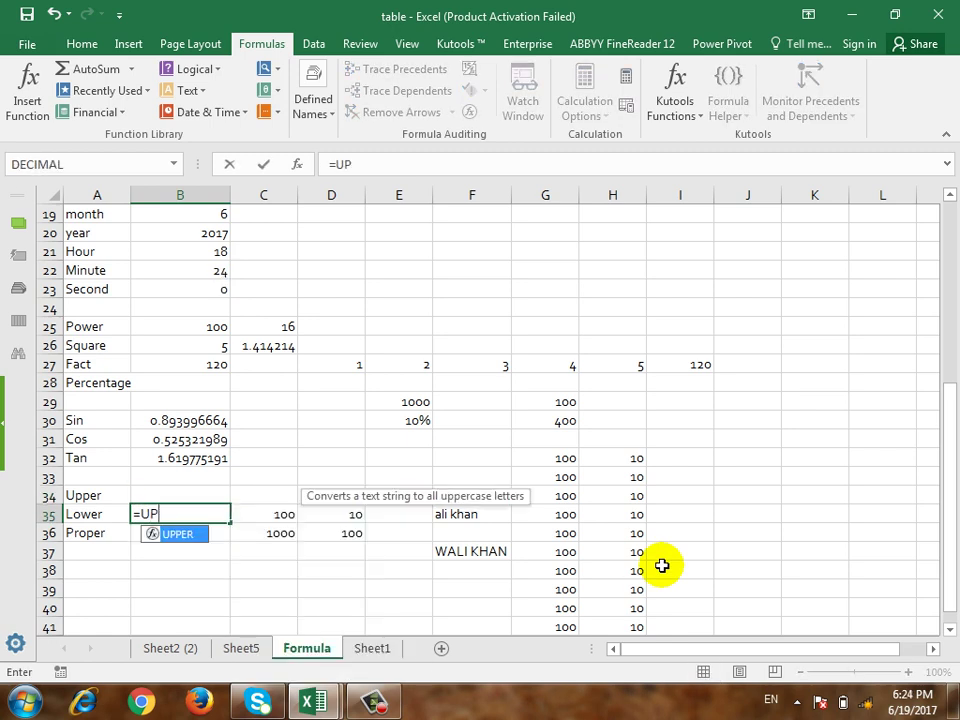
key(BackSpace)
key(BackSpace)
key(Escape)
key(Up)
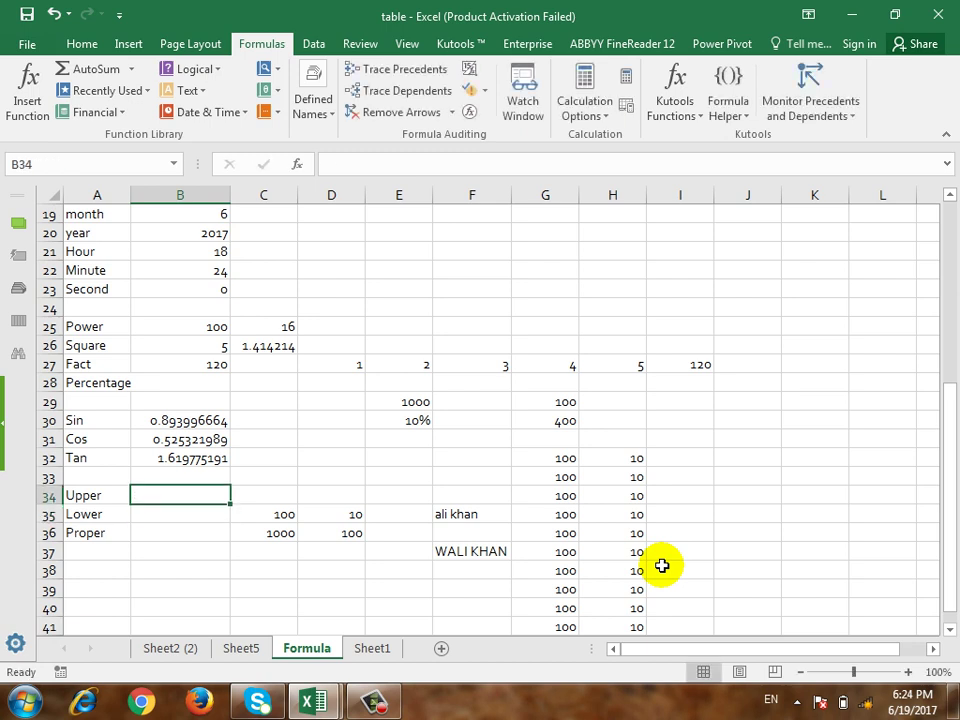
text(=UPPER()
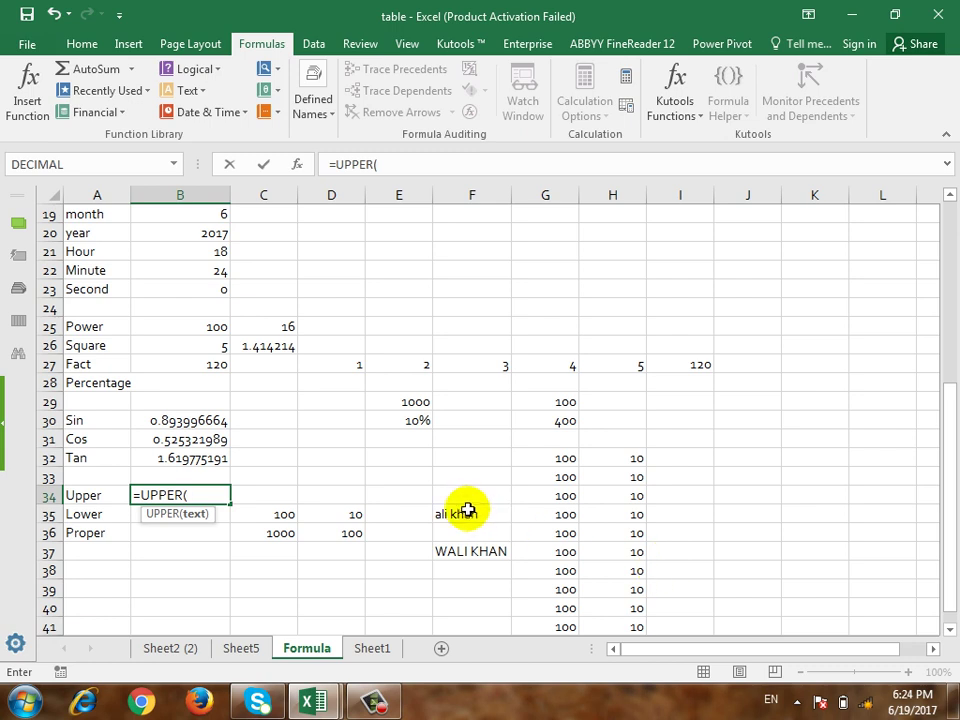
click(467, 514)
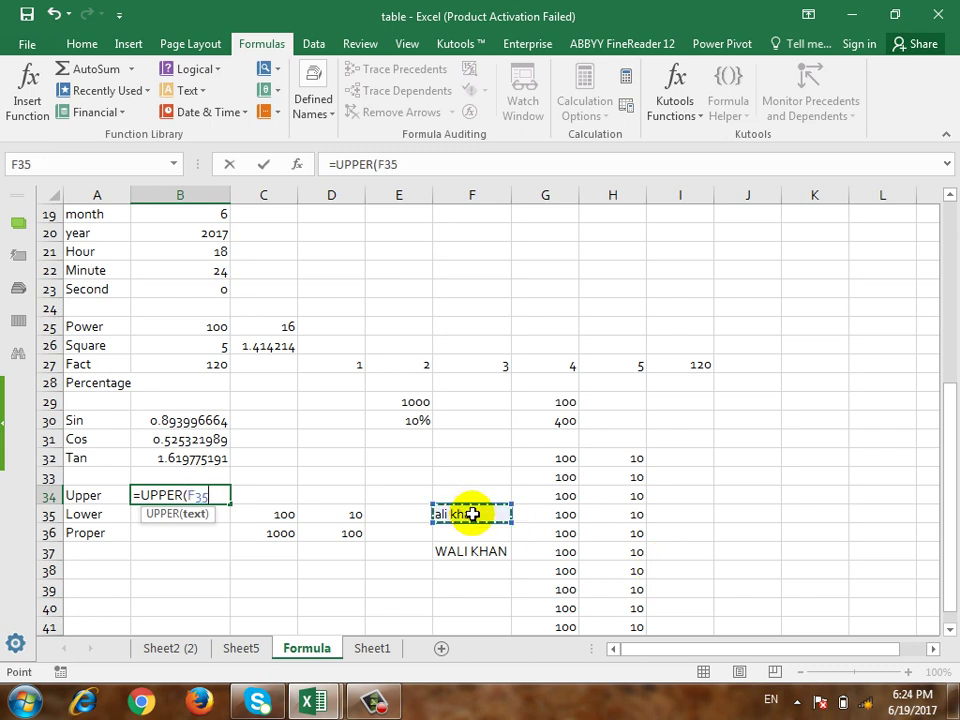
text())
key(Return)
Step: Enter =LOWER(F37) in B35 to show the all-caps name in lowercase
key(Up)
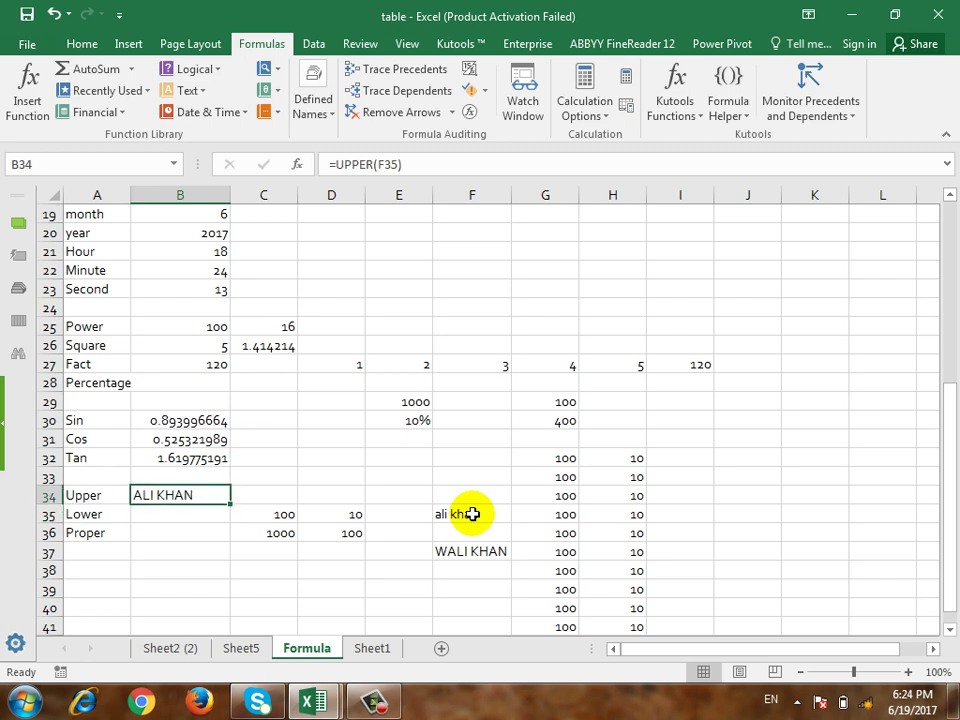
key(Down)
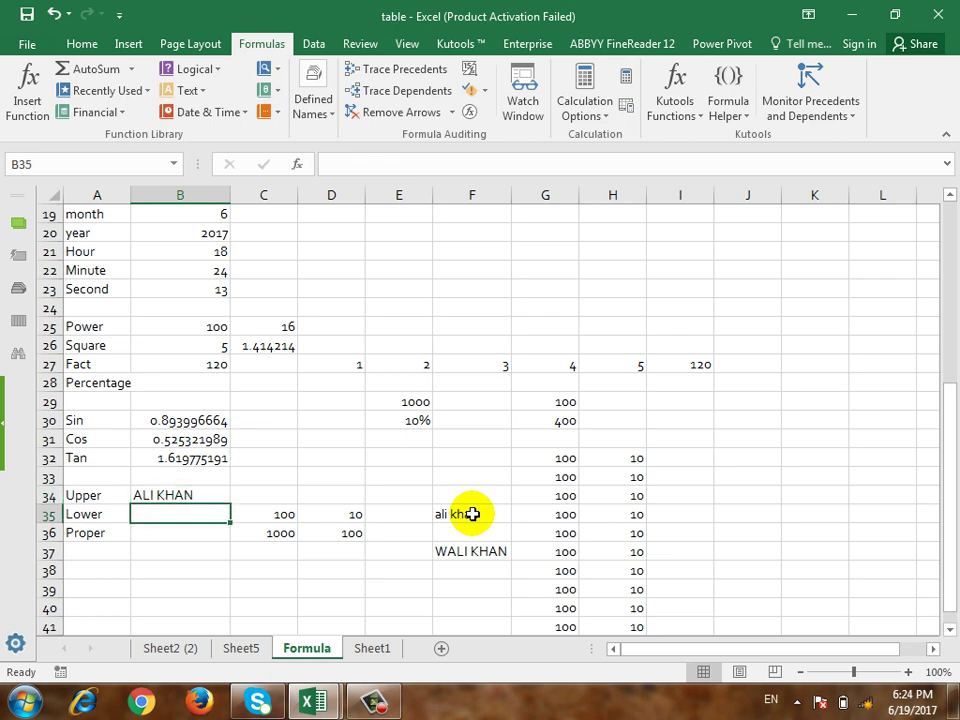
text(=LOWER)
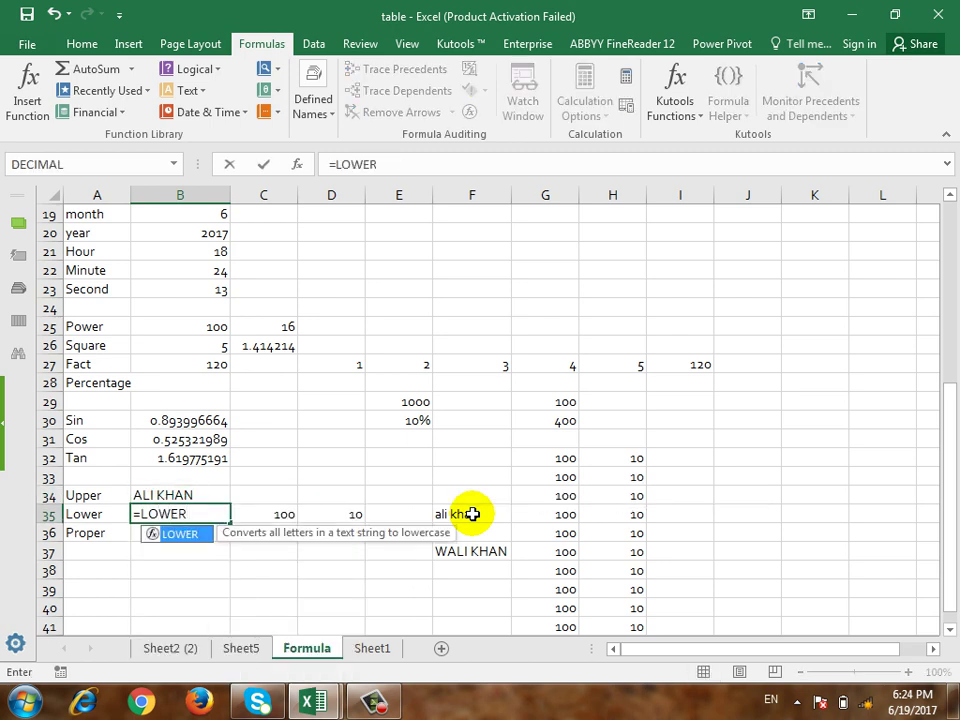
text(()
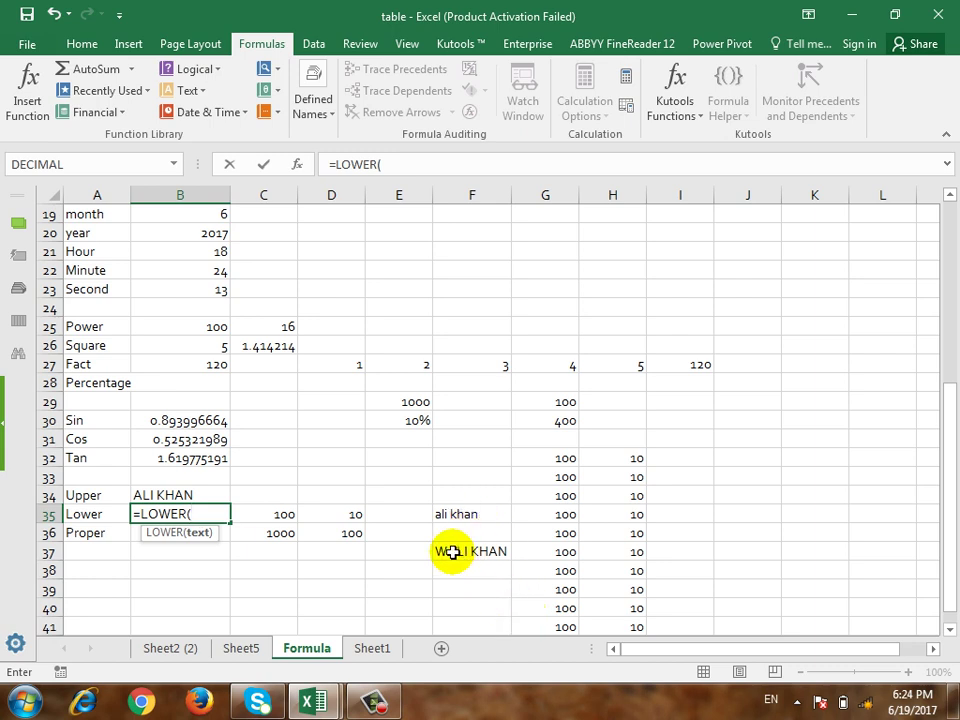
click(448, 553)
text())
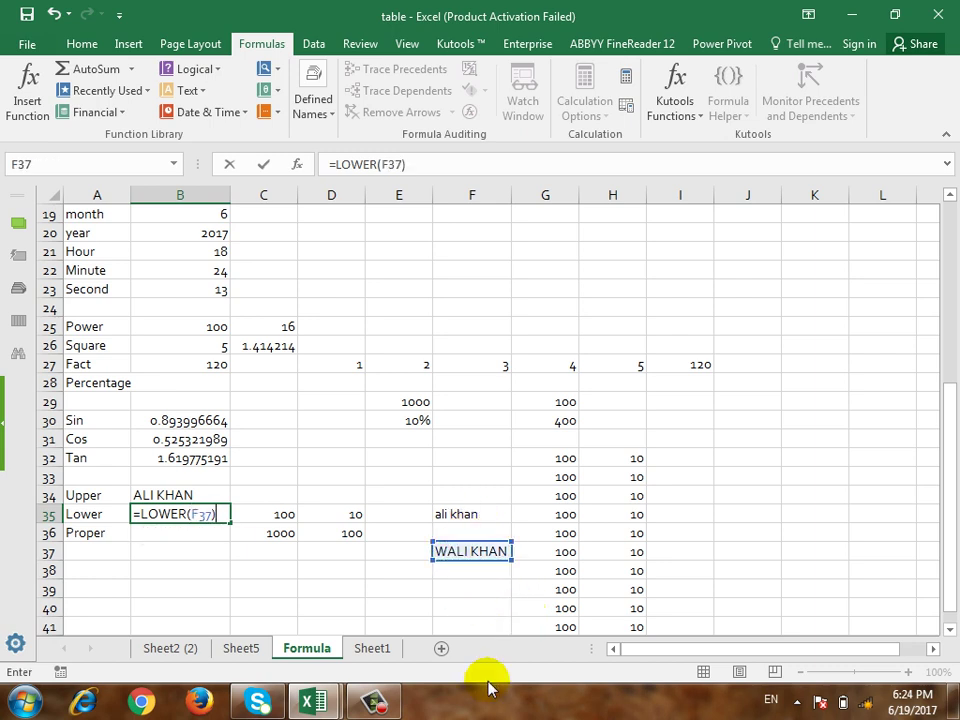
key(Return)
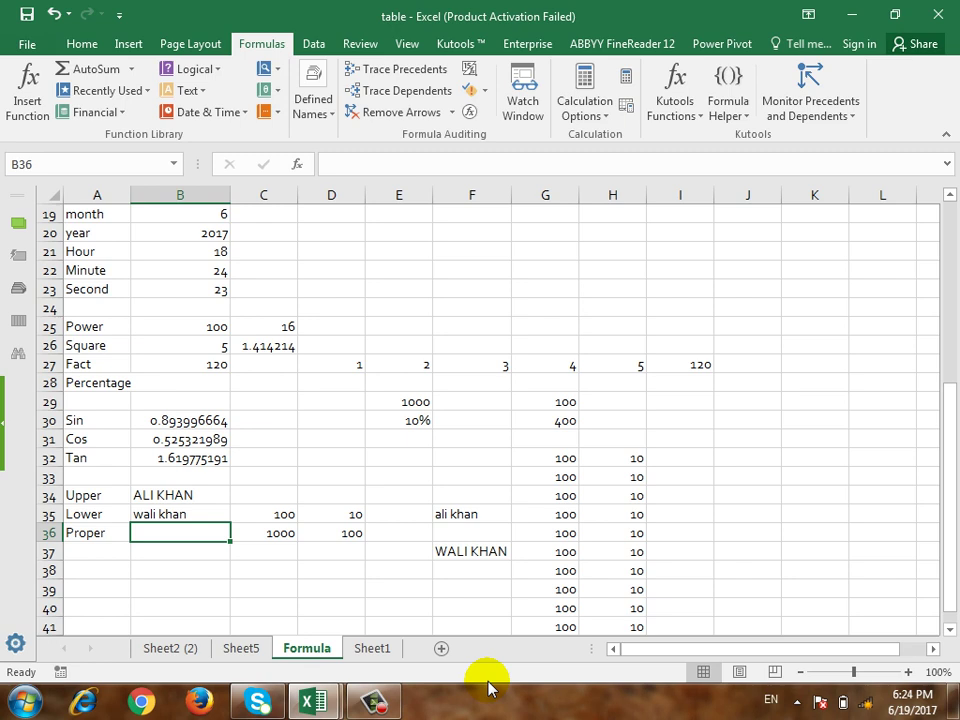
Step: Start a =PROPER( formula in B36, picking PROPER from the suggestions
text(=PRO)
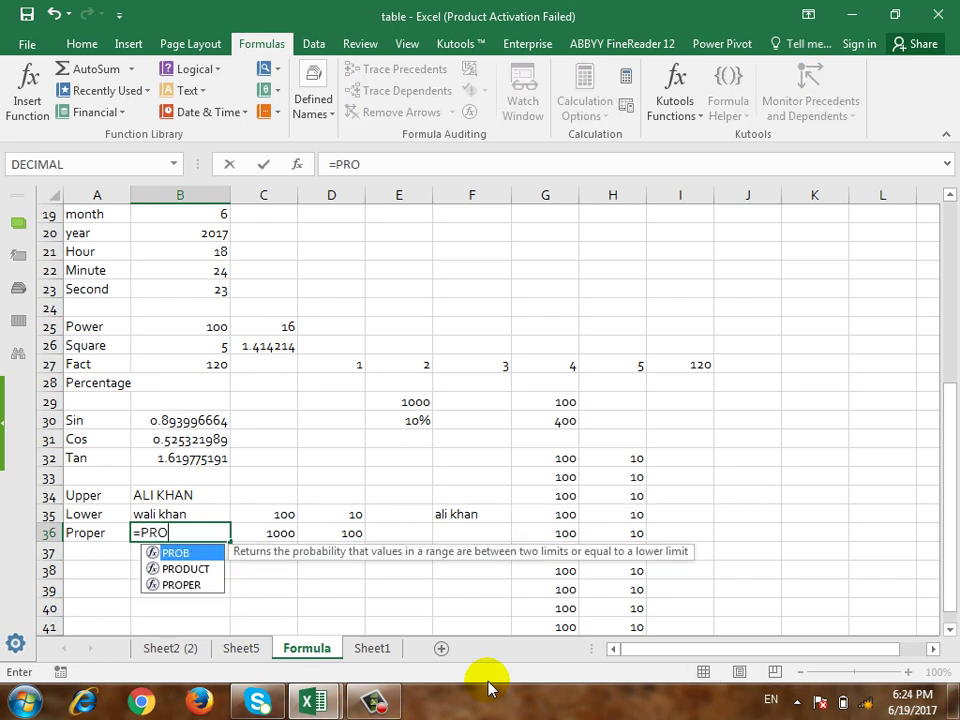
key(Down)
key(Down)
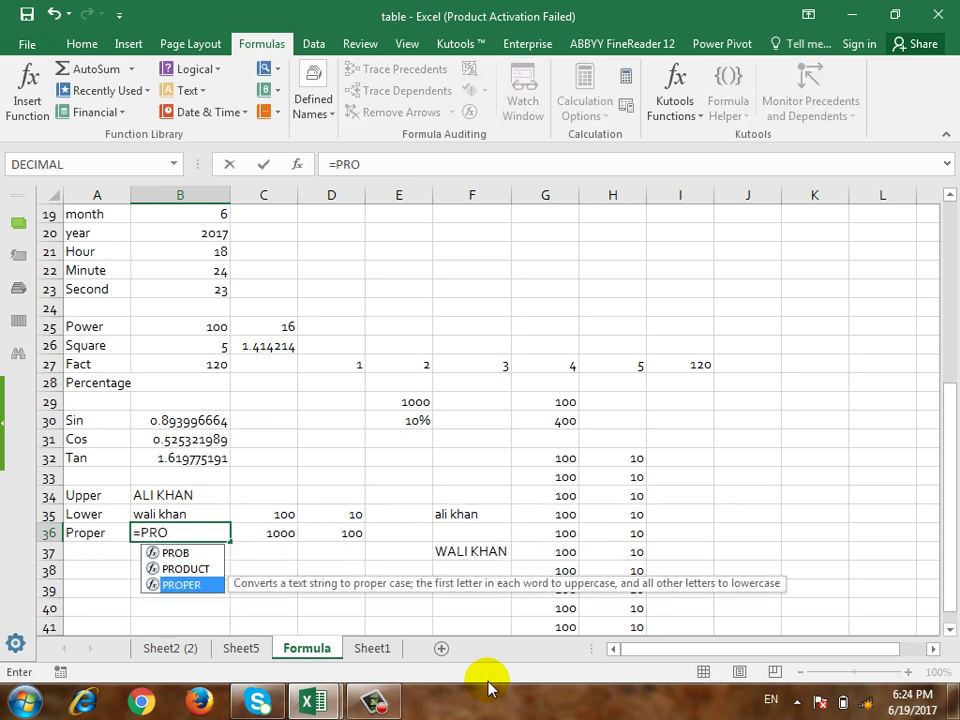
text(PER()
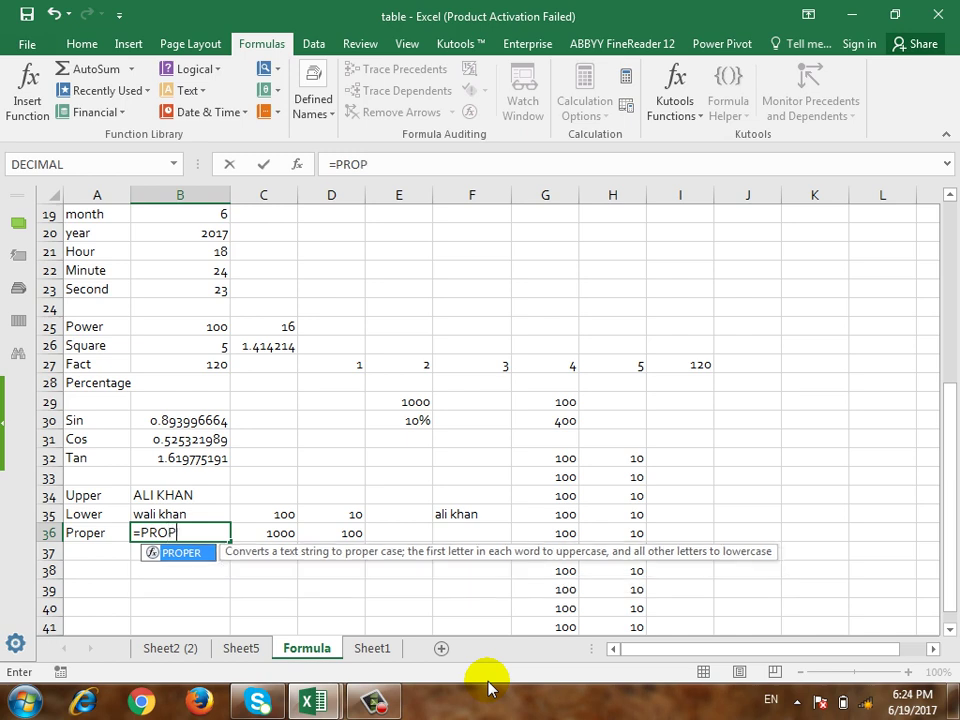
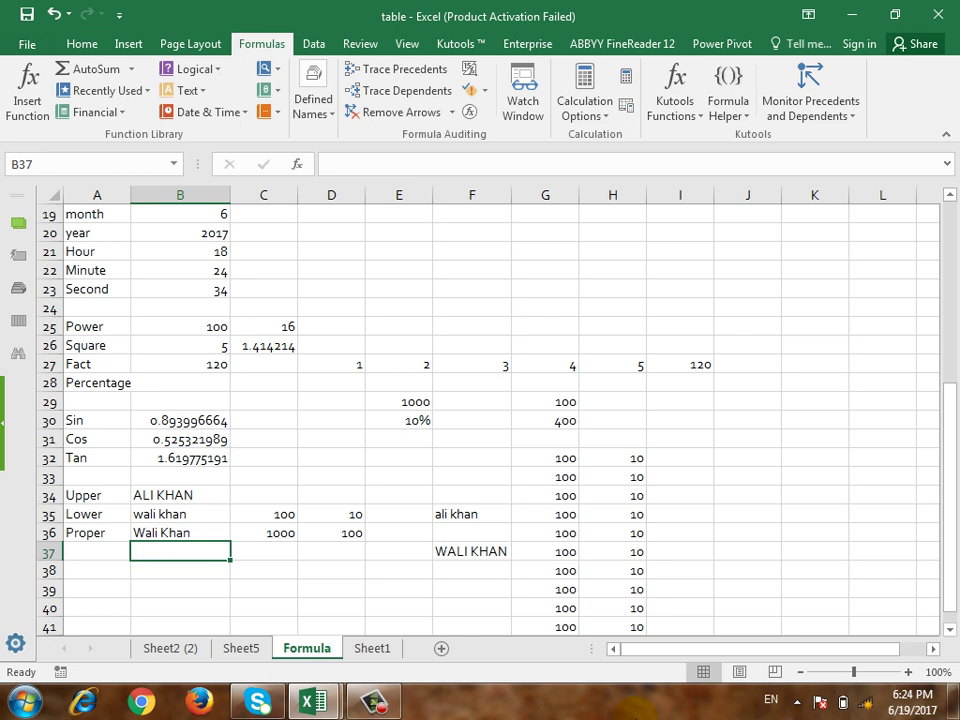
Step: Enter a Length label in cell A37
click(96, 551)
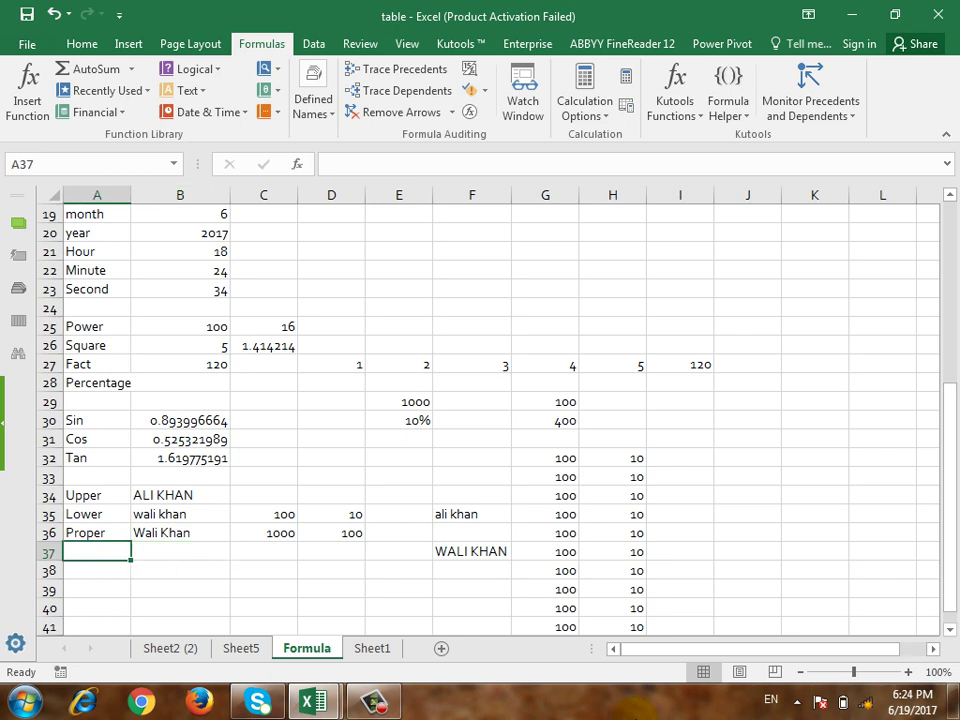
text(LE)
key(BackSpace)
key(Escape)
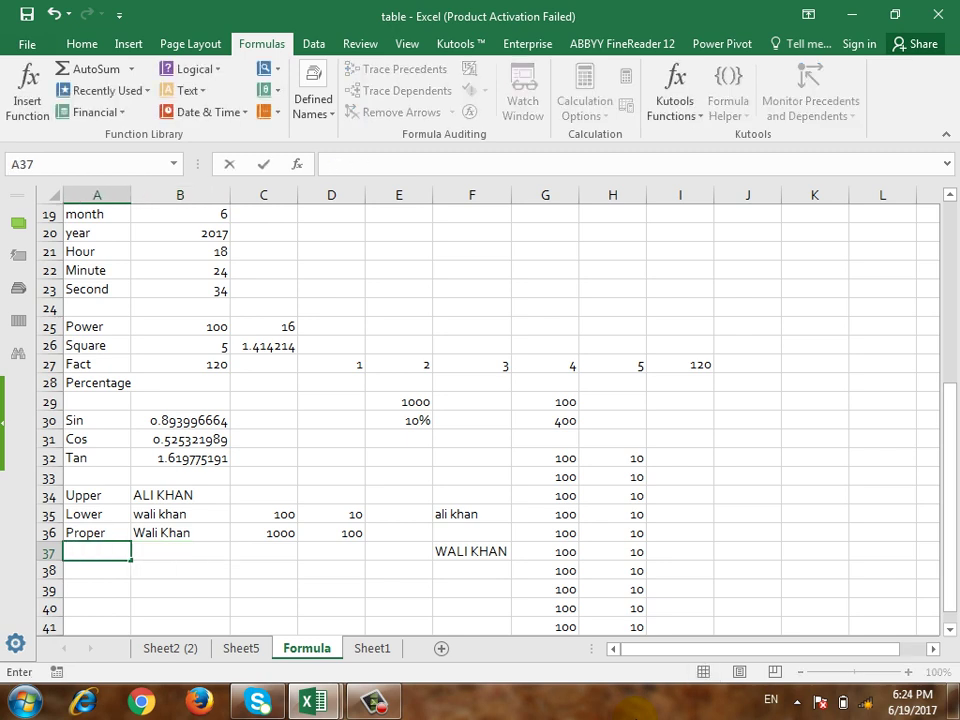
text(Lenght)
key(Return)
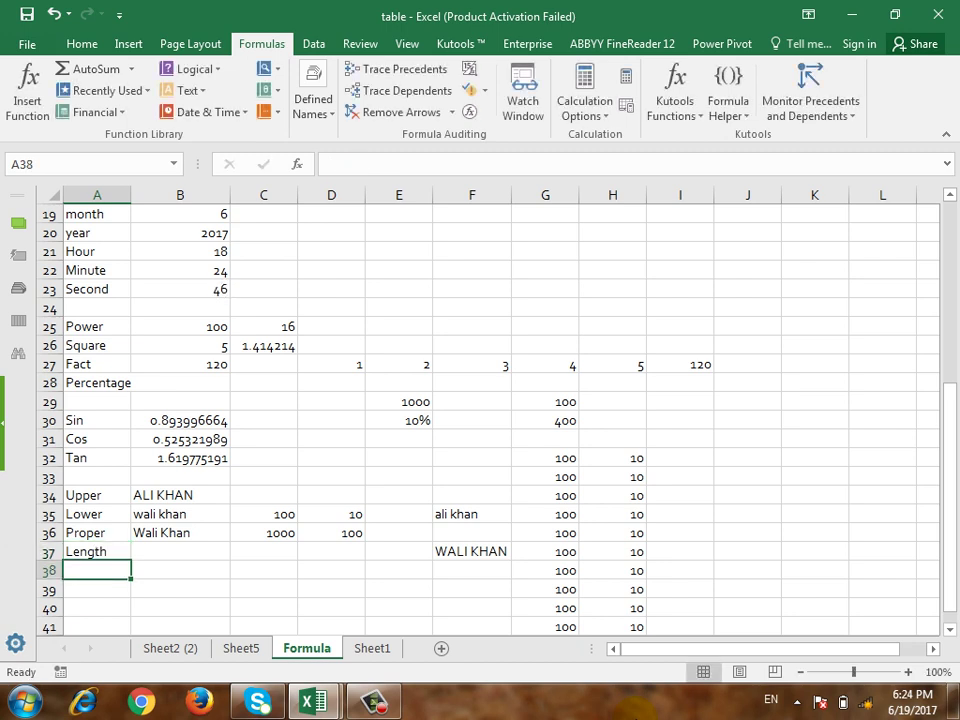
Step: Enter =LEN(F37) in B37 to count the characters, giving 9, then view Sheet2 (2)
click(180, 570)
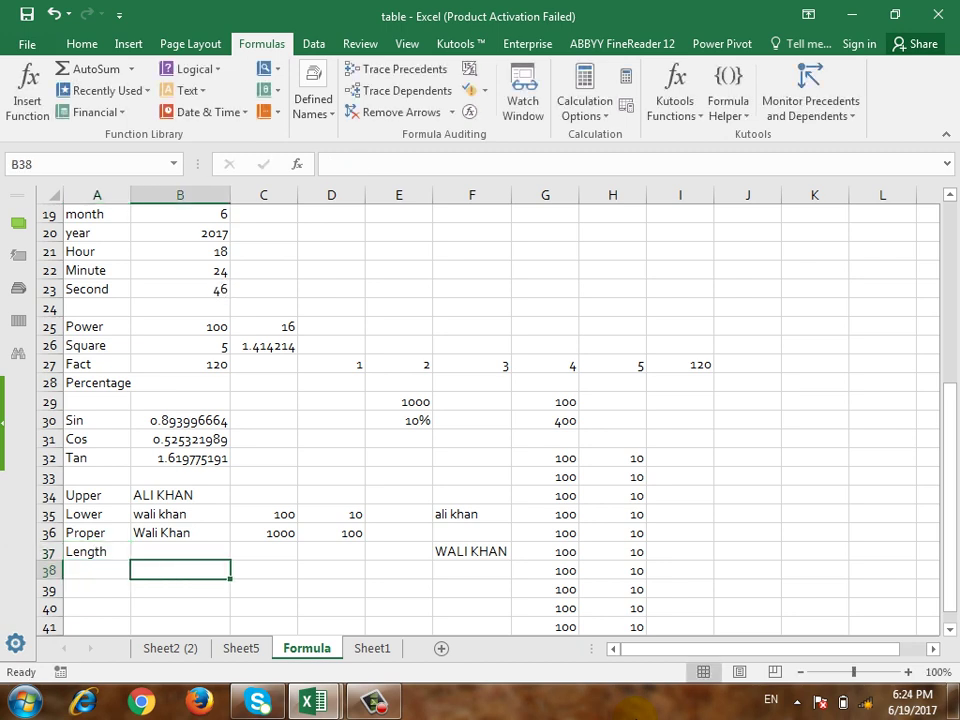
click(180, 551)
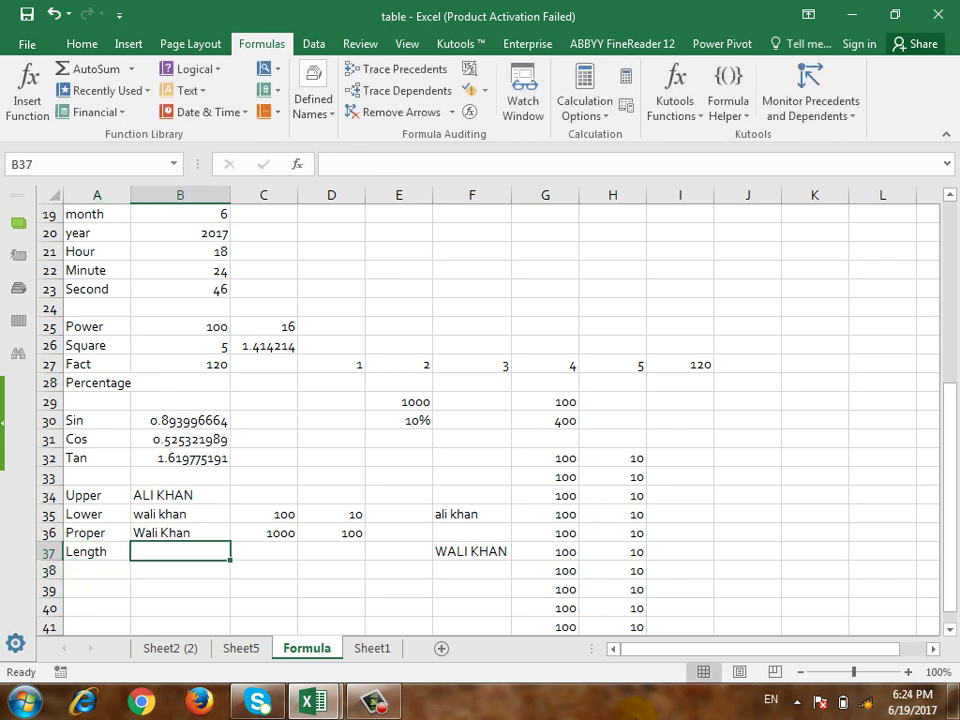
text(=l)
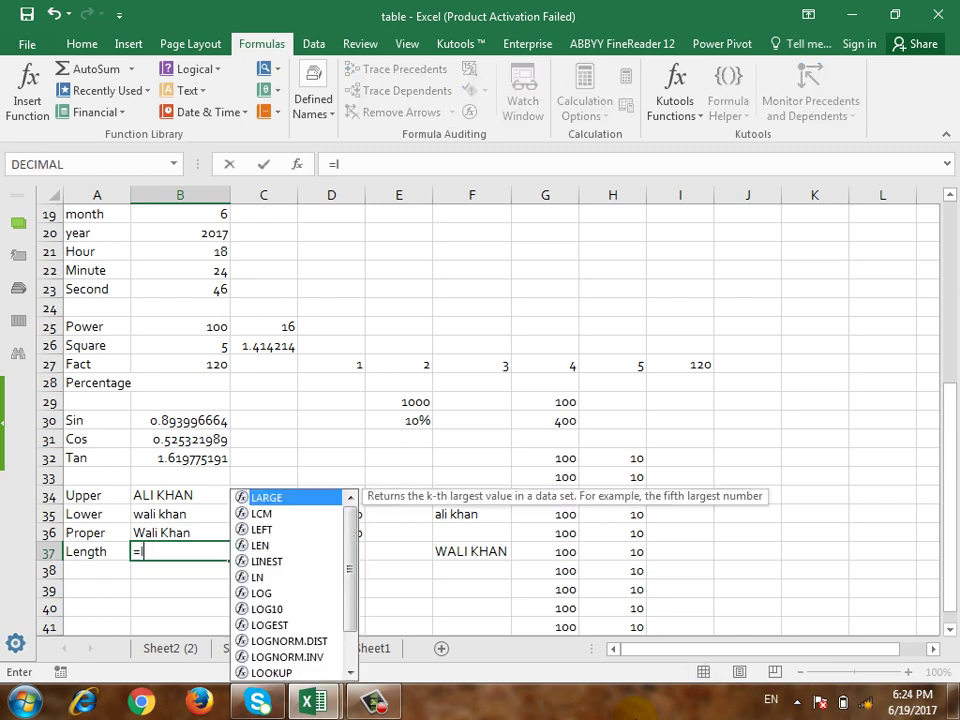
text(en()
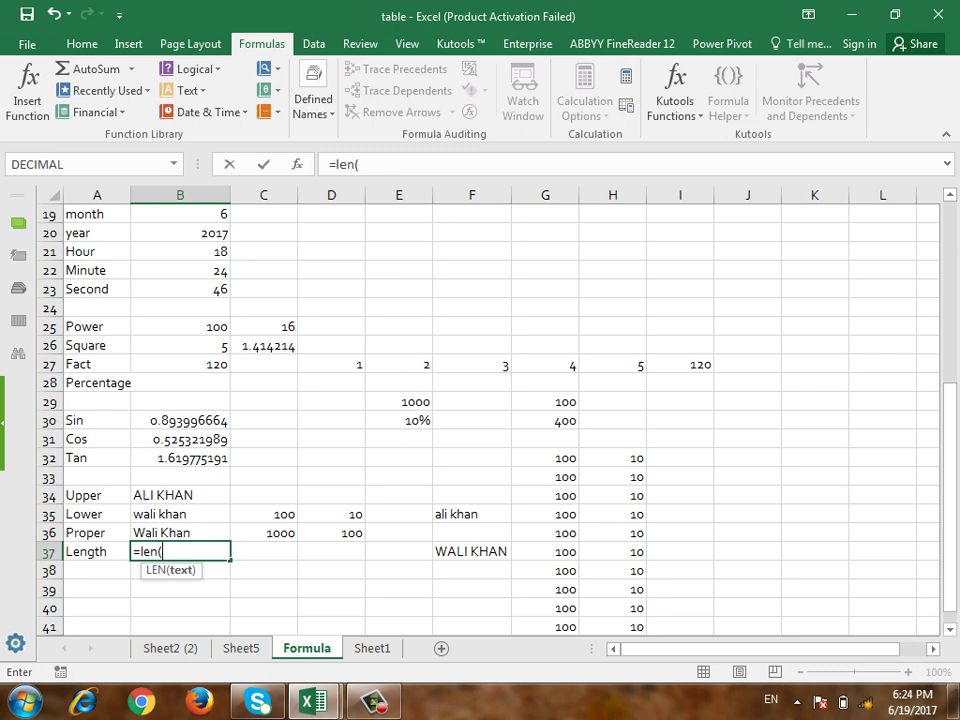
click(450, 552)
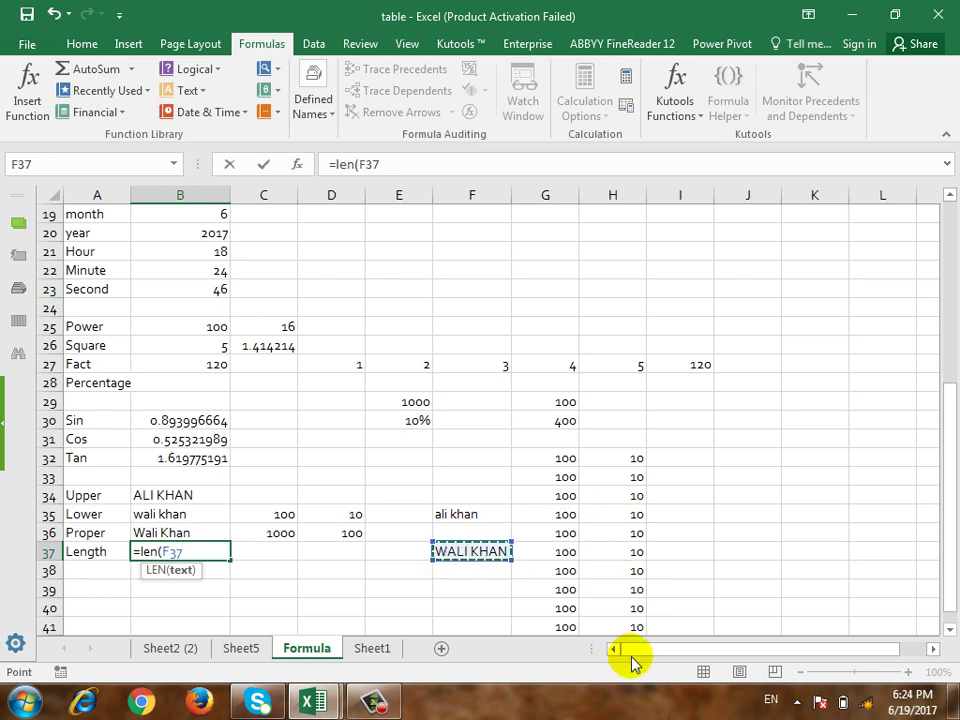
text())
key(Return)
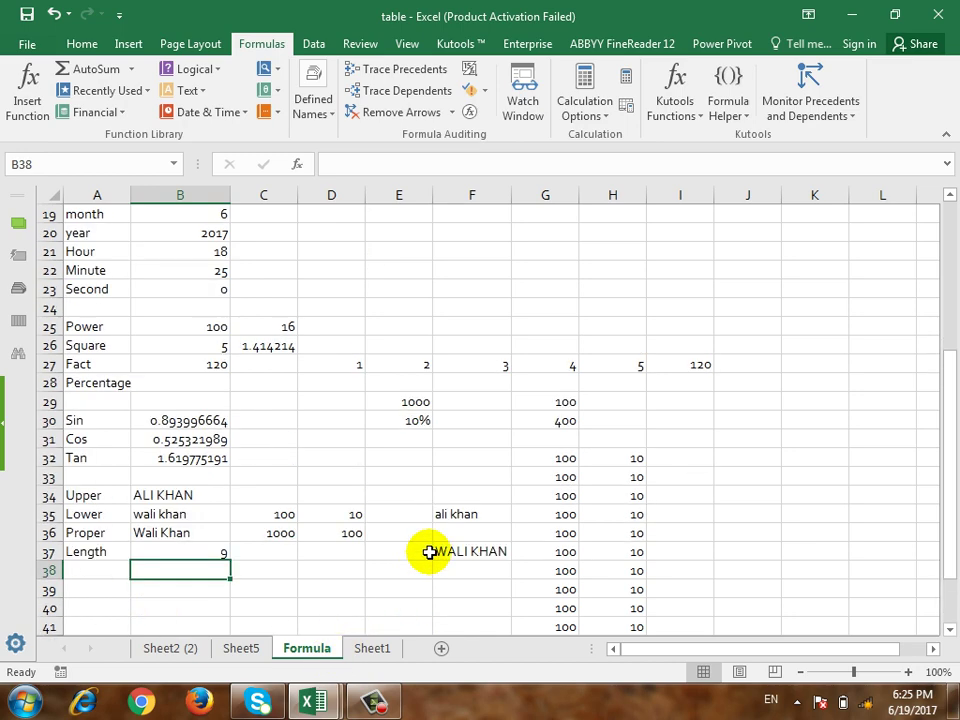
click(189, 646)
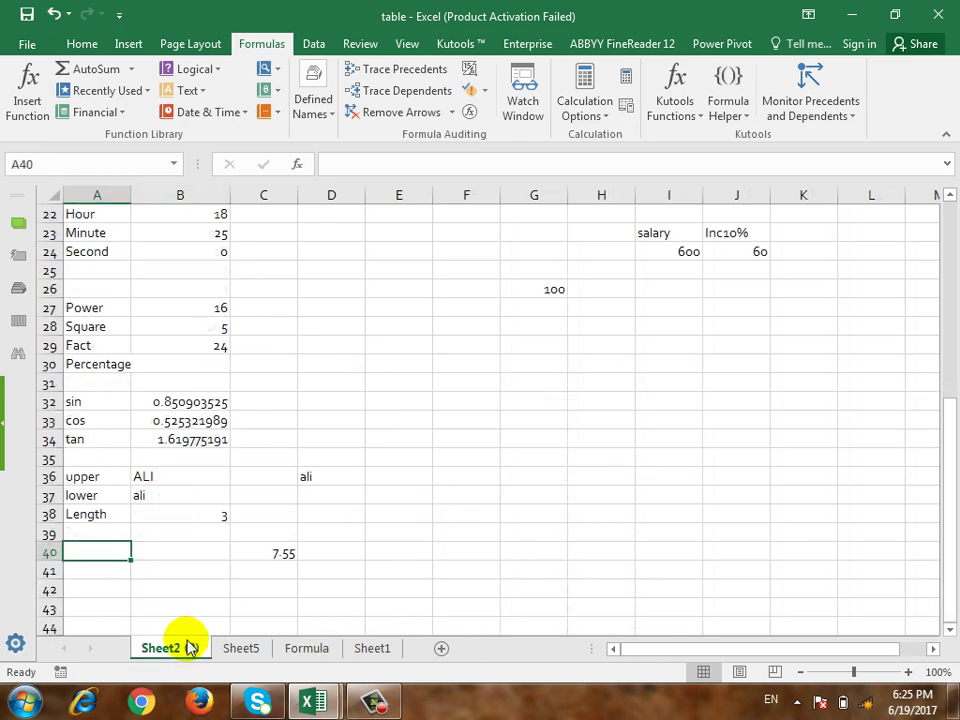
Step: Return to the Formula sheet and move to cell A39
click(362, 646)
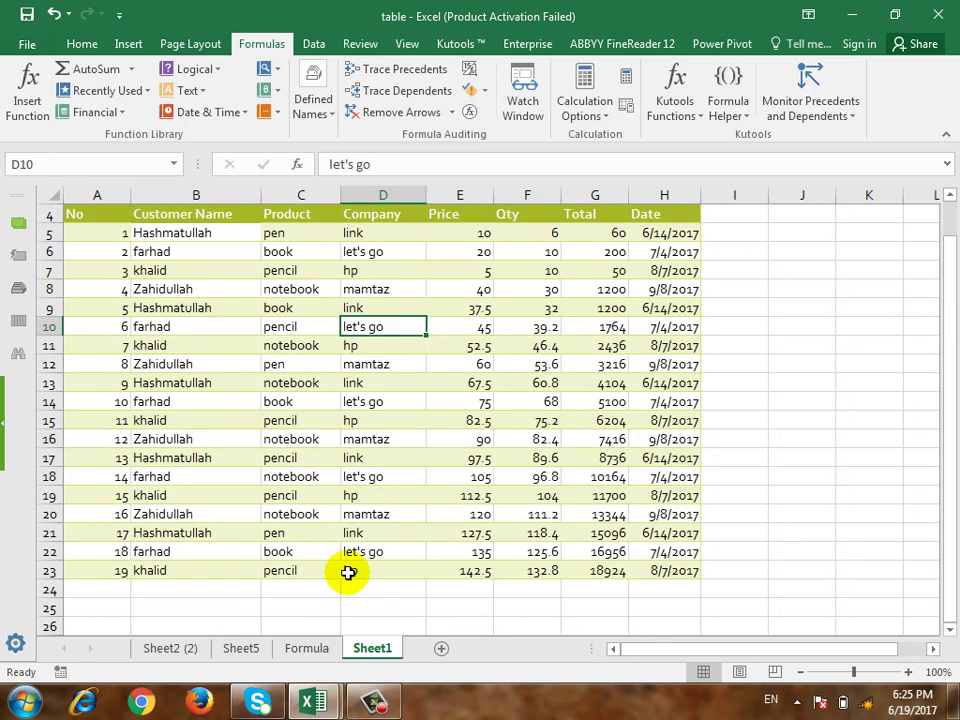
click(297, 655)
scroll(306, 572, up, 1)
key(Down)
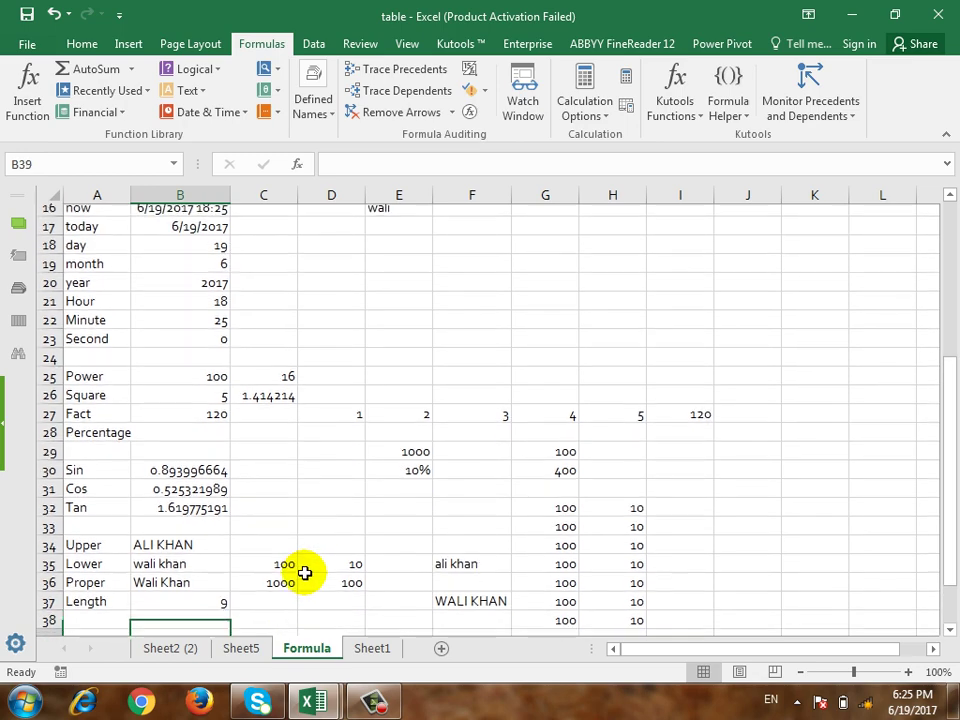
key(Left)
Step: Enter IF as the label in A39 and select B39 beside it
text(If)
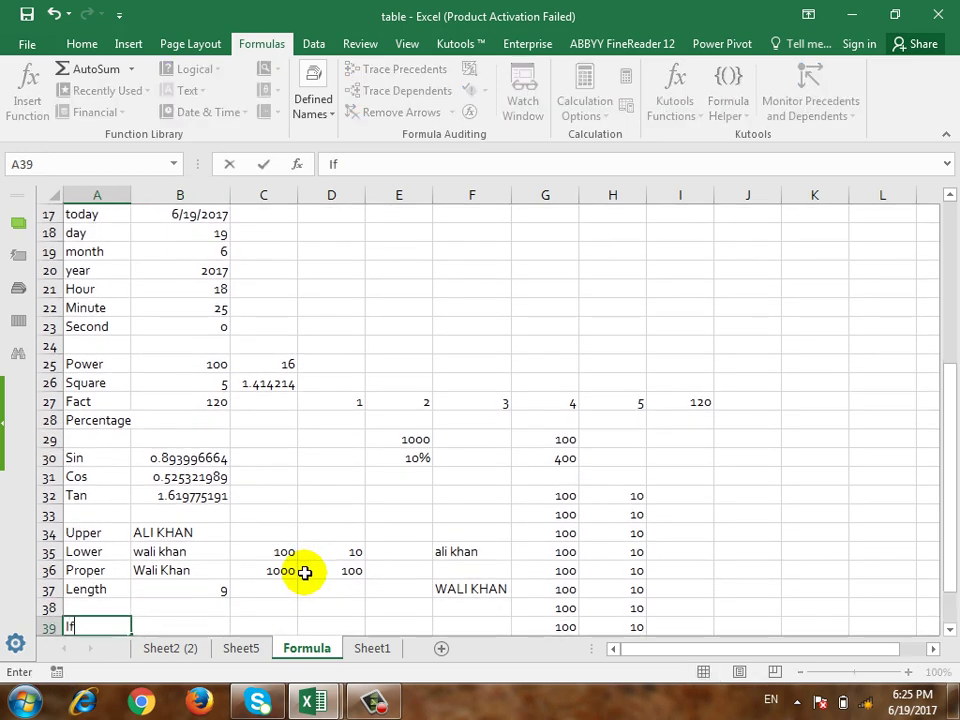
key(BackSpace)
text(F)
key(Return)
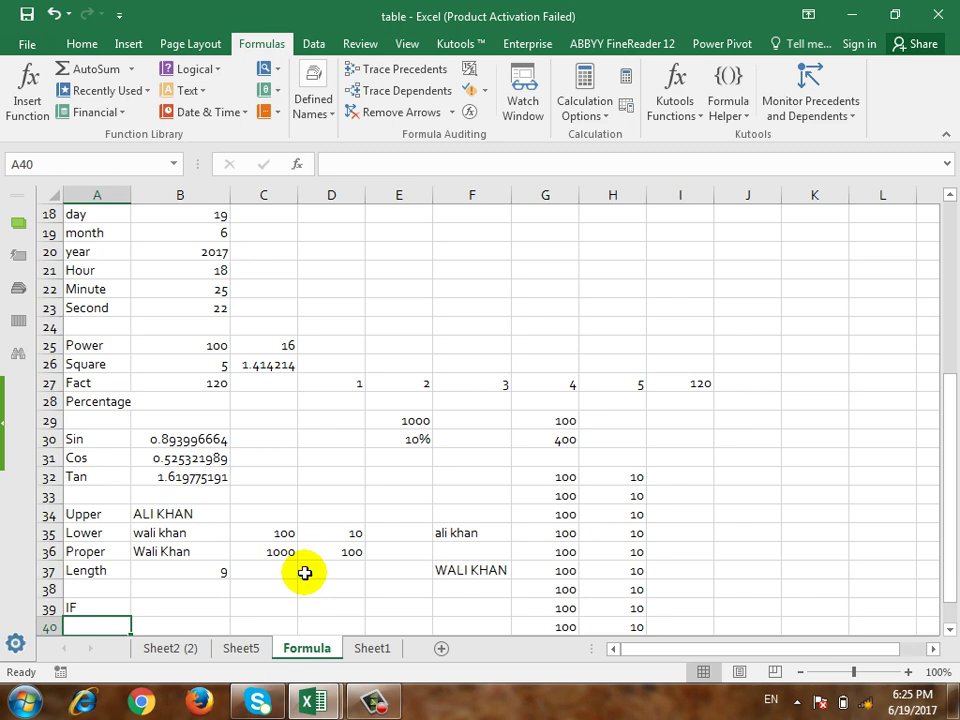
key(Up)
key(Right)
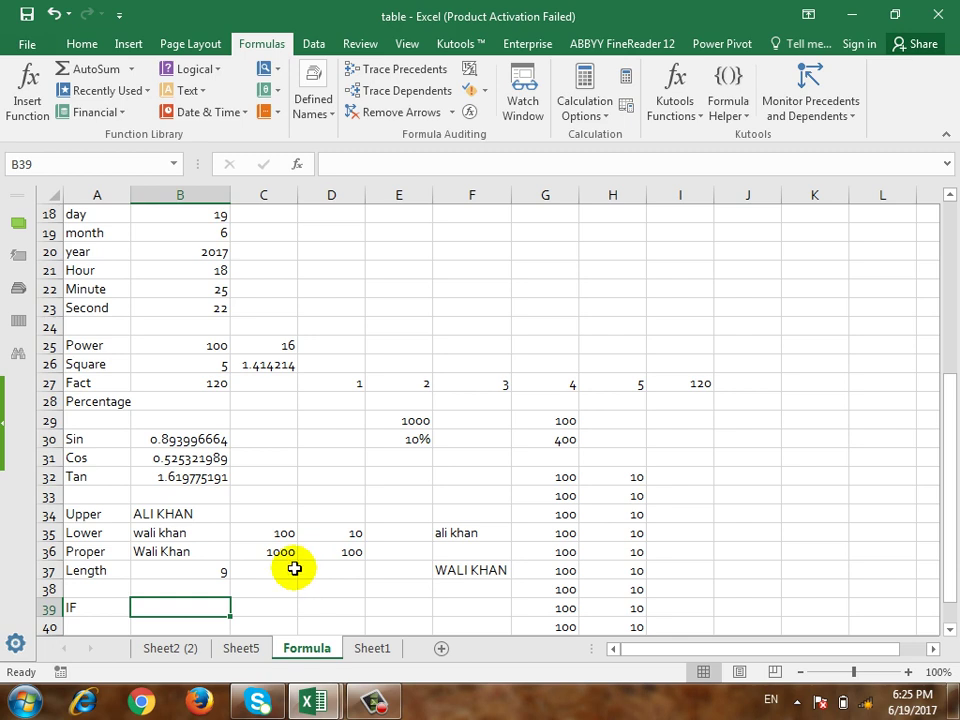
scroll(150, 500, up, 2)
scroll(153, 438, up, 2)
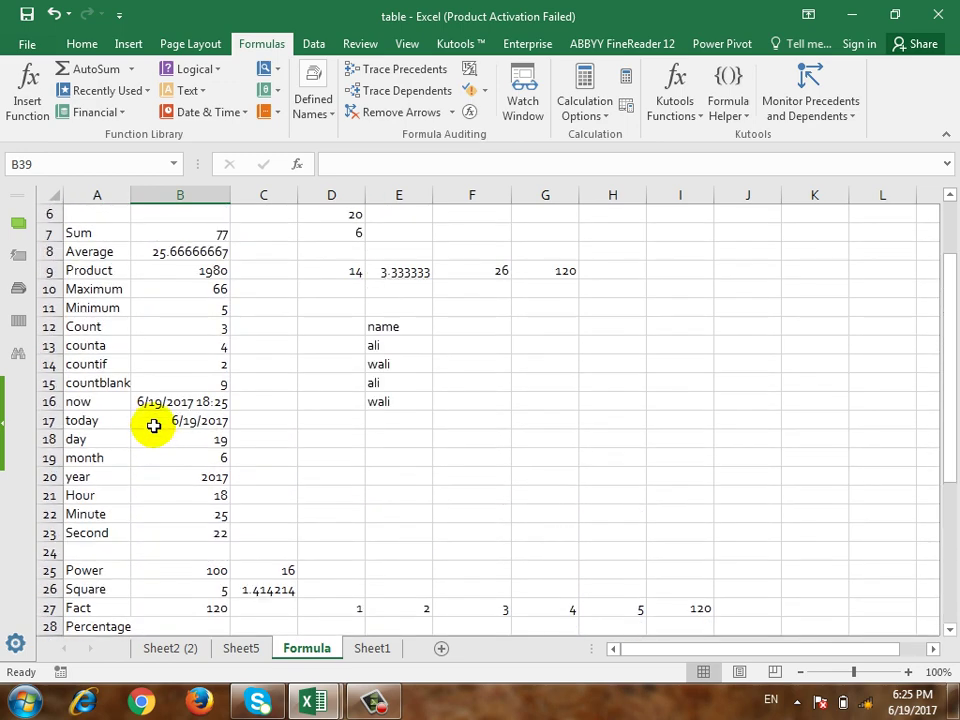
click(127, 364)
click(184, 366)
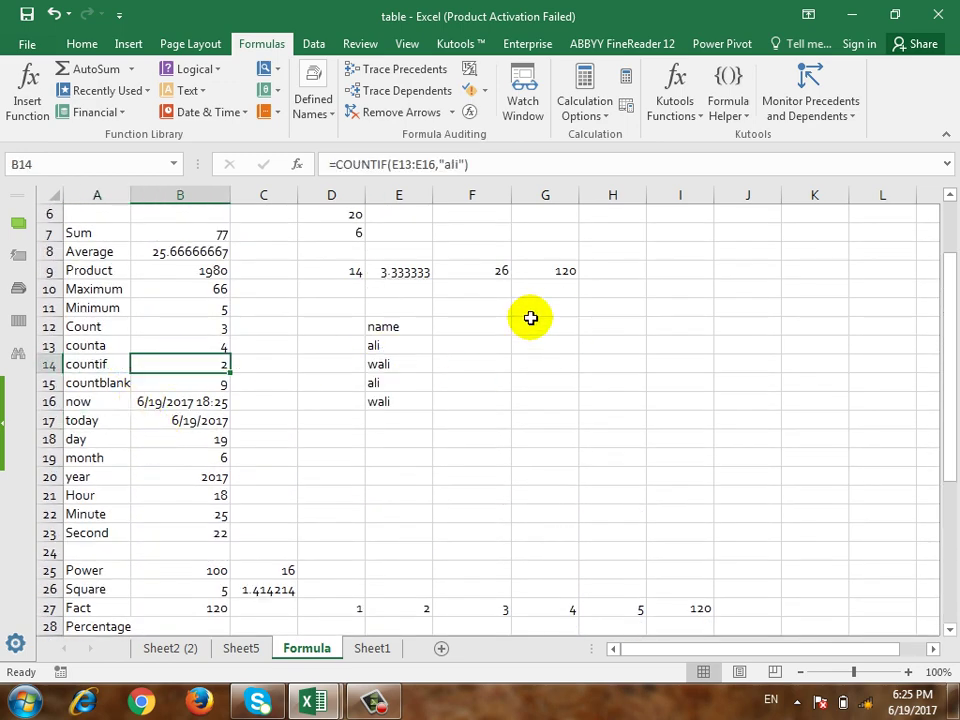
click(487, 163)
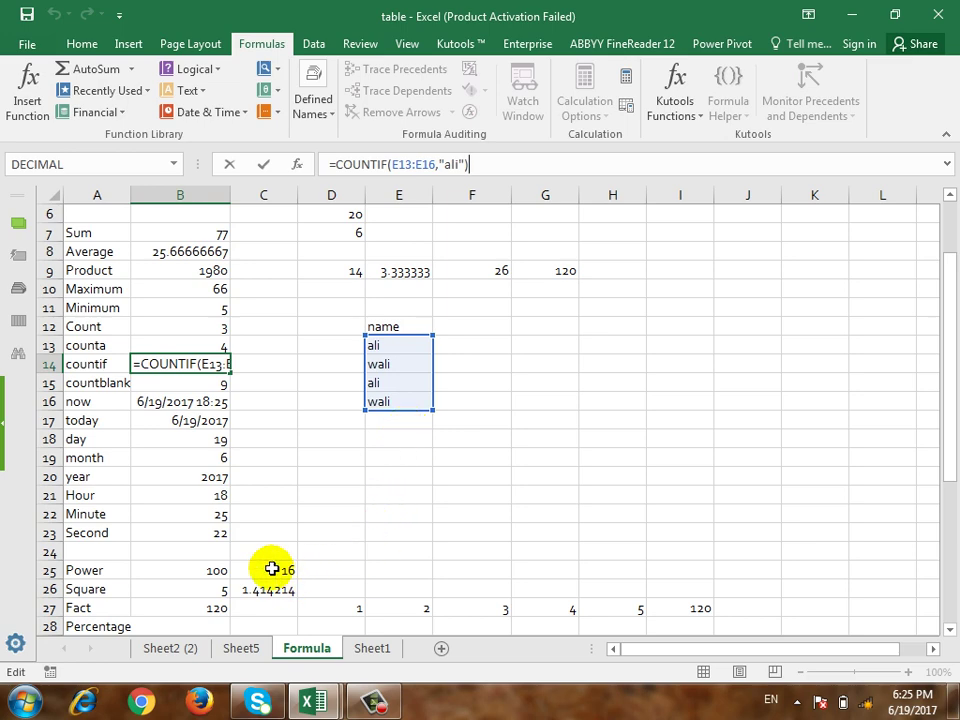
key(ctrl+Return)
scroll(210, 537, down, 6)
click(157, 492)
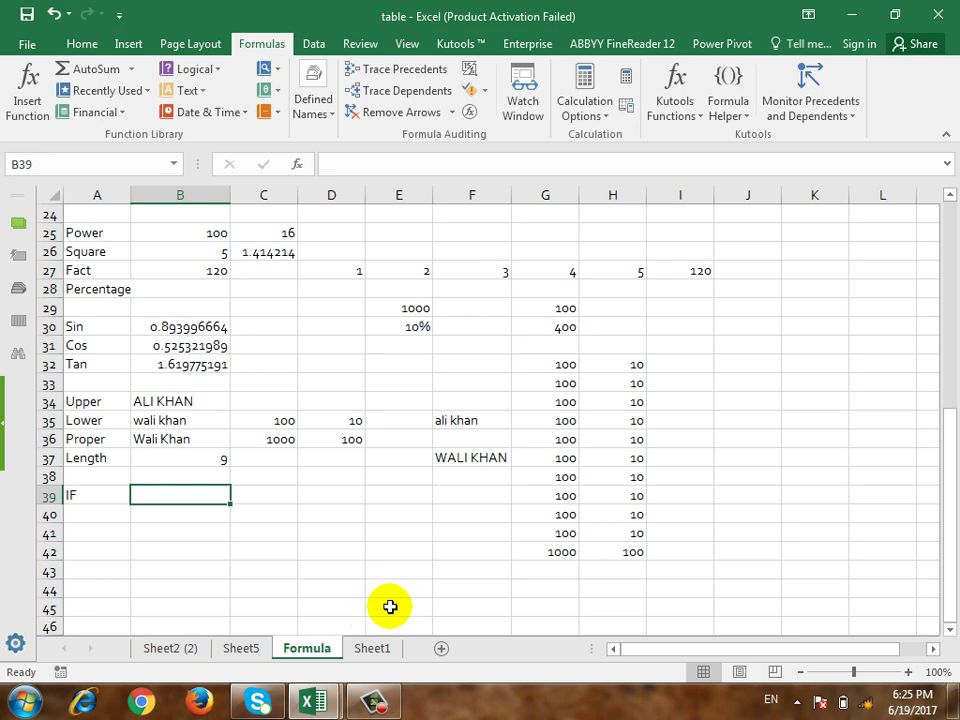
click(238, 648)
click(388, 650)
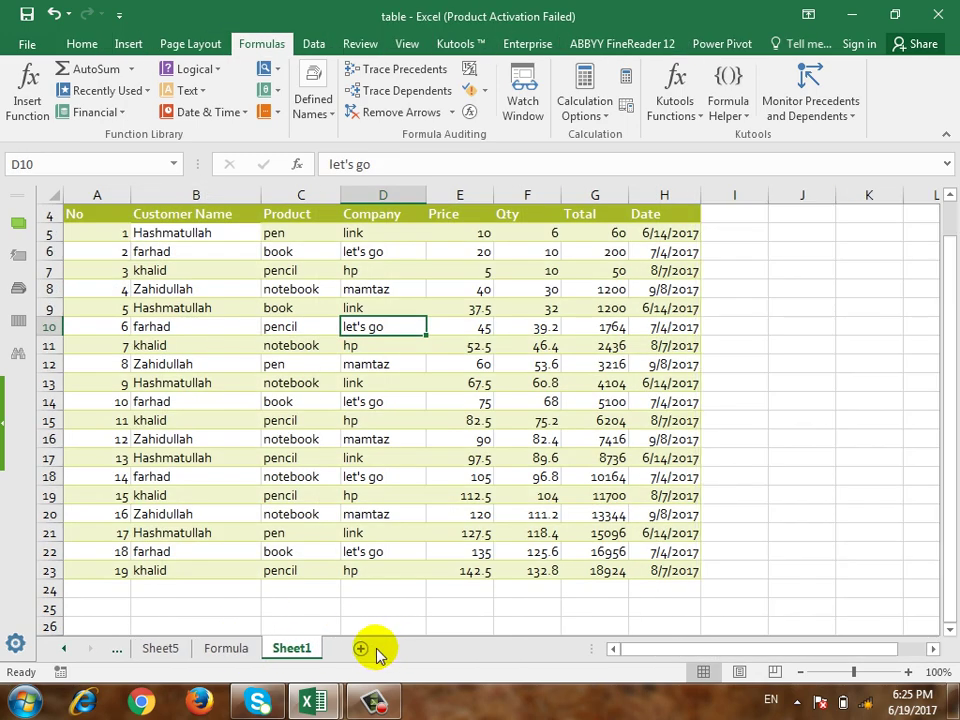
click(162, 650)
click(238, 651)
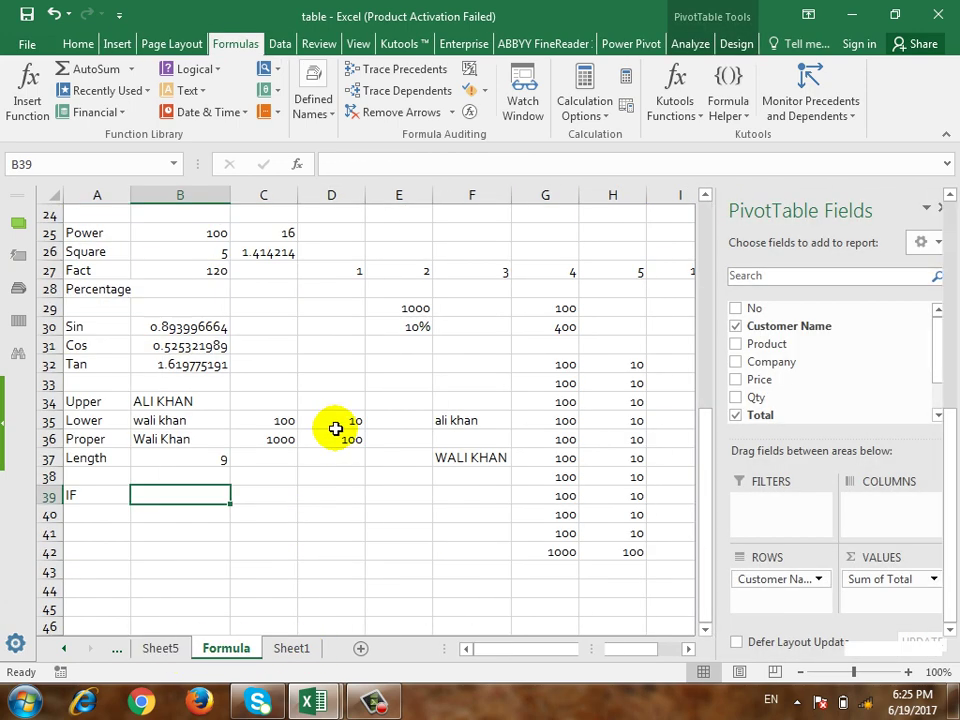
click(762, 364)
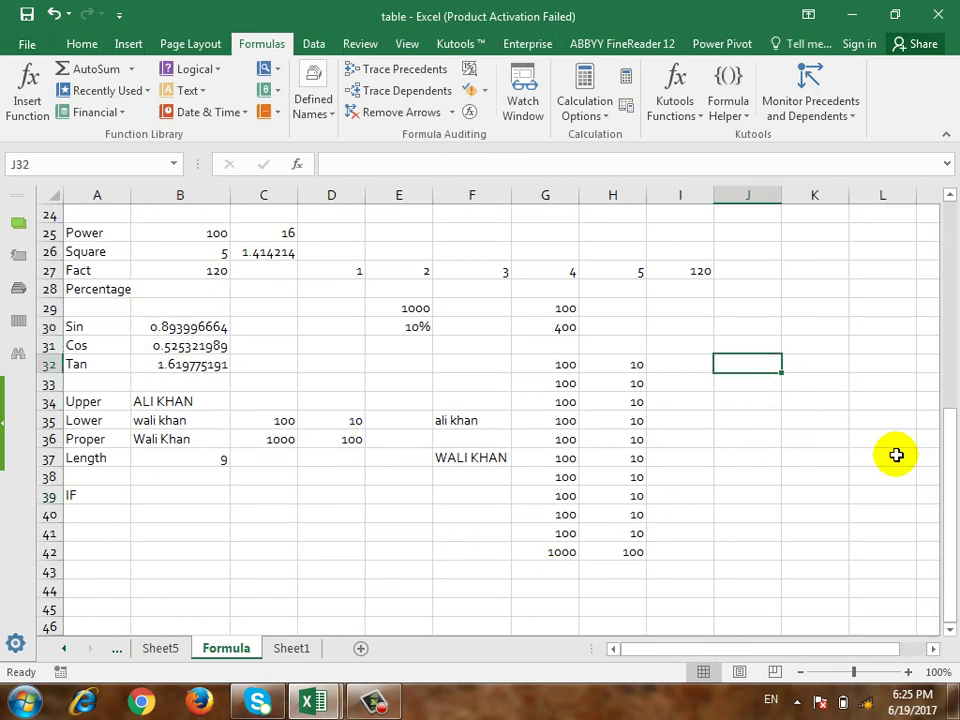
Step: Type the headers Name, Word, Excel, Total and Pass/Fail across J32:N32
text(Name)
key(Tab)
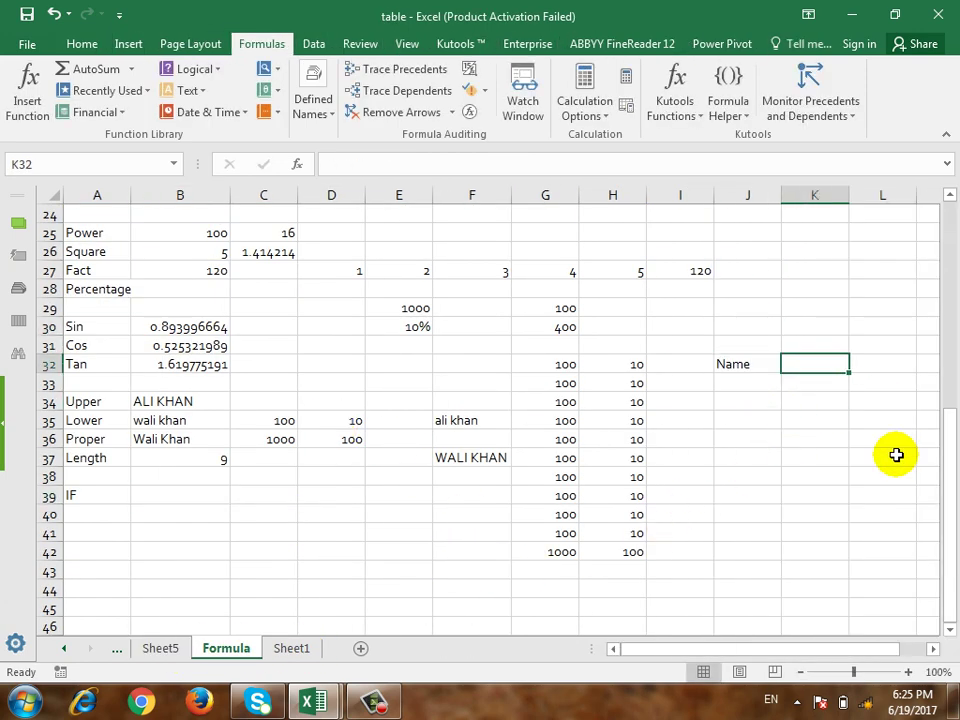
text(Word)
key(Tab)
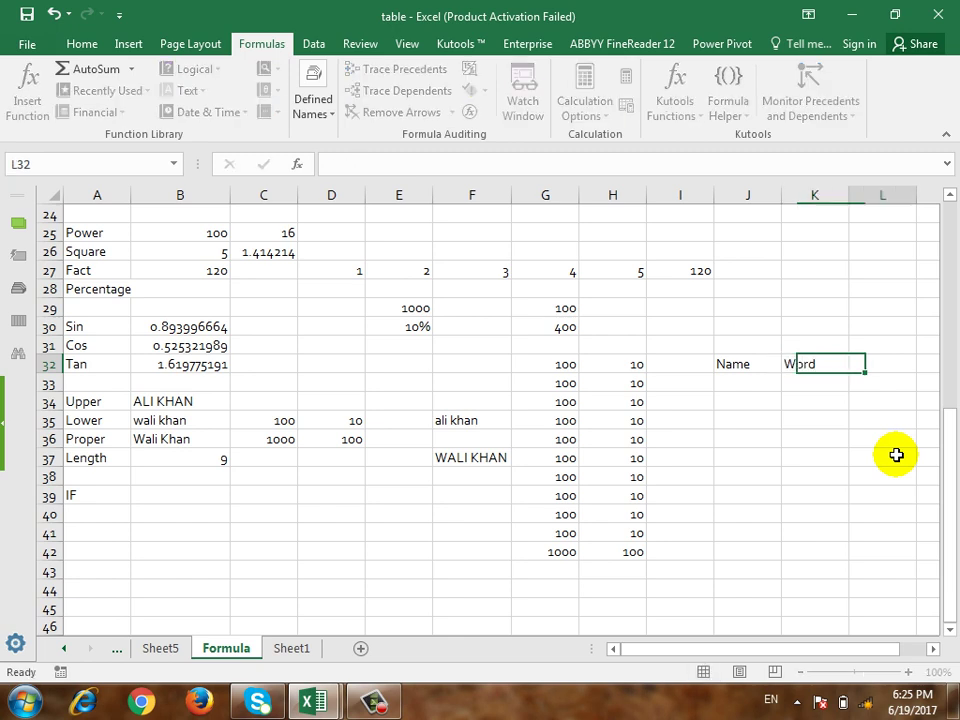
text(Excel)
key(Tab)
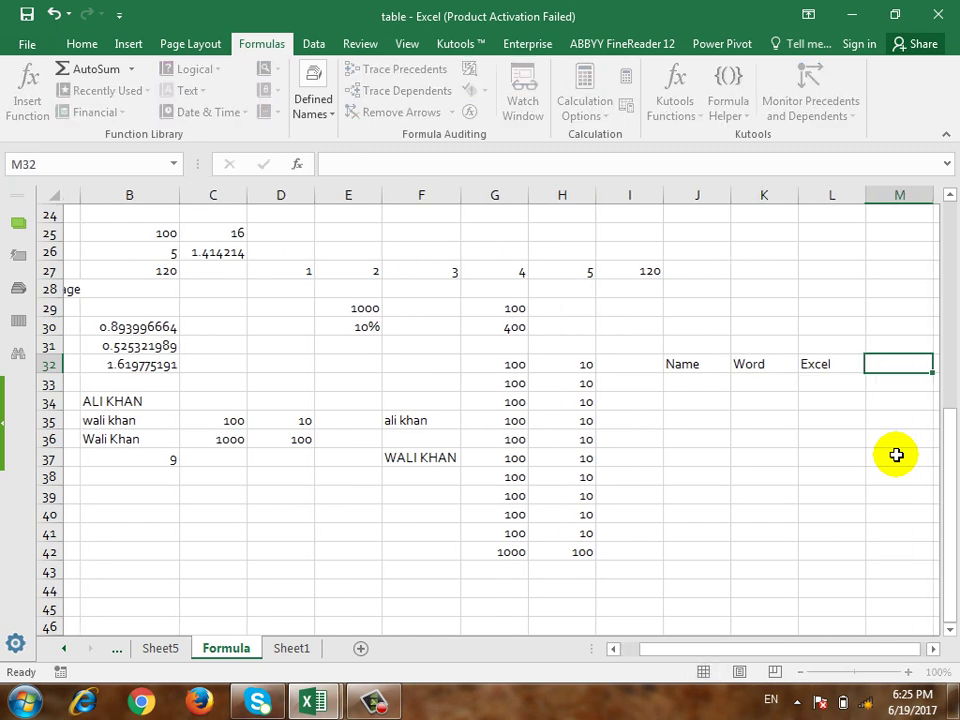
text(Total)
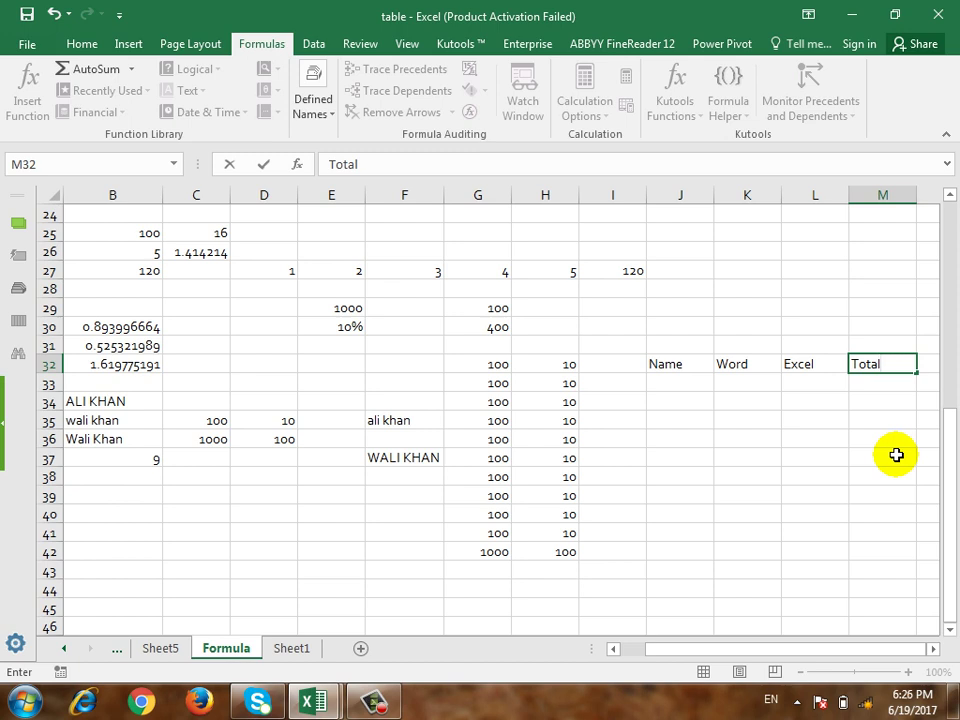
key(Tab)
text(Pass)
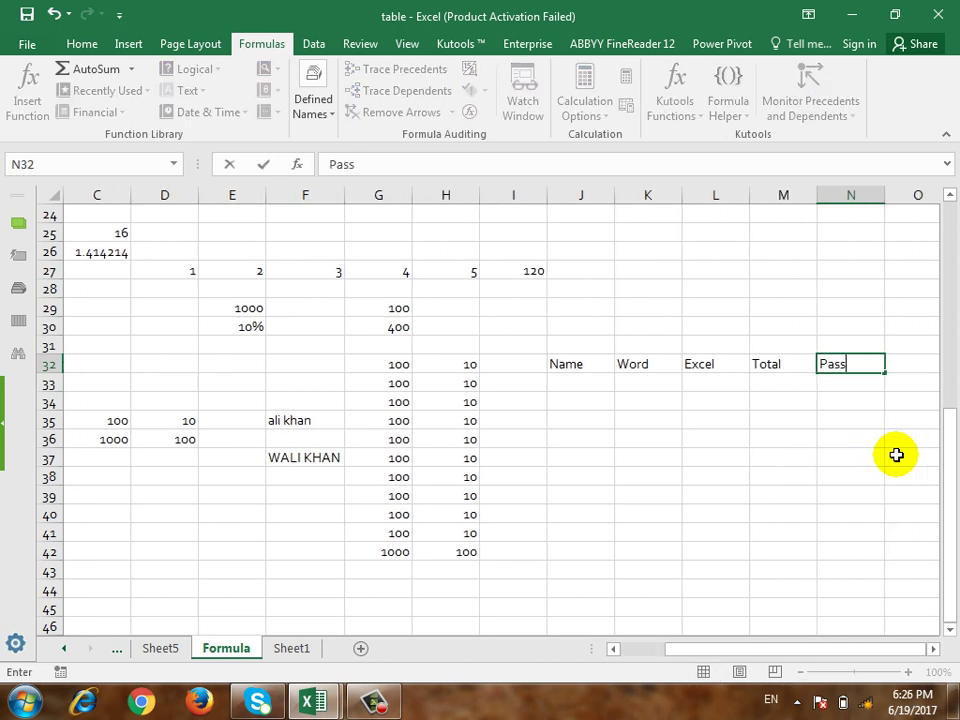
text(/Fail)
key(Return)
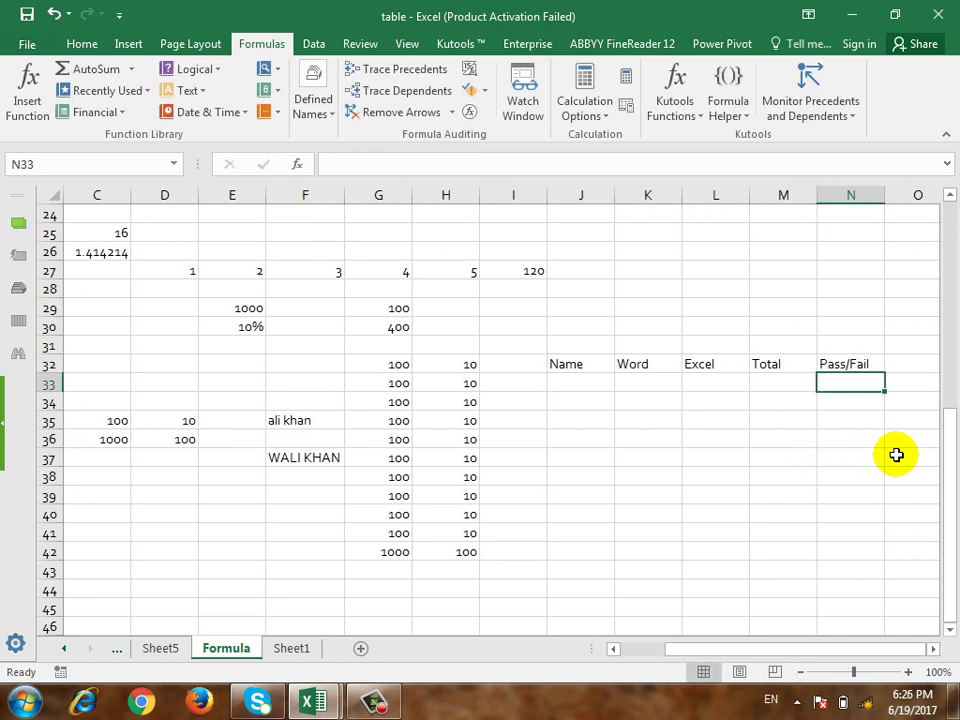
Step: Enter the four student names down J33:J36
key(Left)
key(Left)
key(Left)
key(Left)
key(Left)
key(Right)
text(ali)
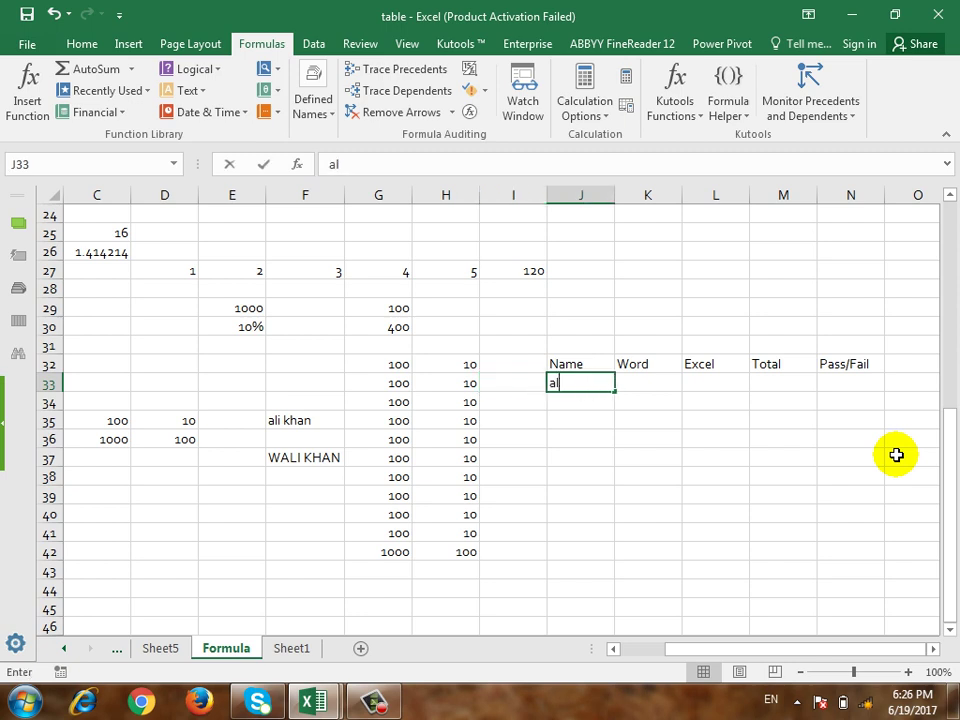
key(Return)
text(wali)
key(Return)
text(ahmad)
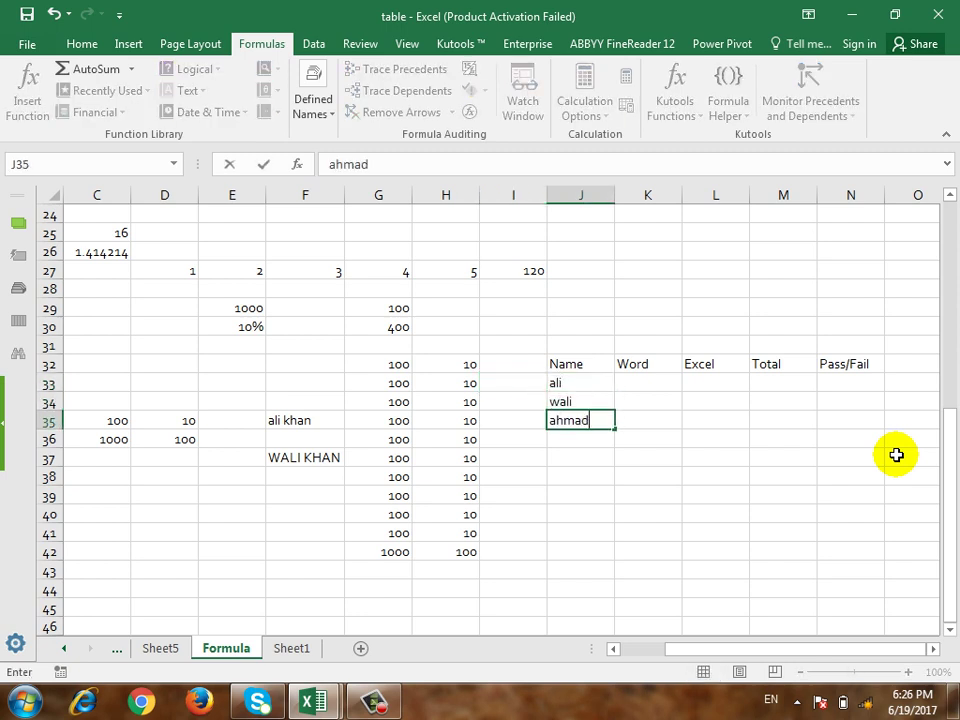
key(Return)
text(khan)
key(Right)
Step: Fill in the Word and Excel marks (66, 55, 44, 55, 66, 55, 44, 33) in K33:L36
key(Up)
key(Up)
key(Up)
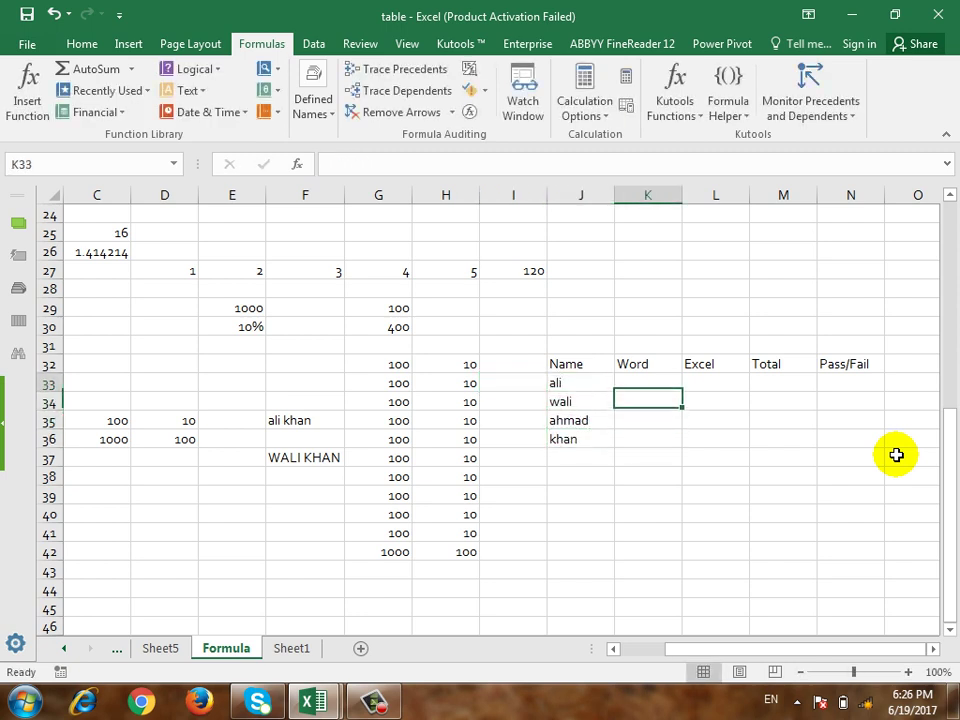
text(66)
key(Right)
text(55)
key(Return)
key(Left)
text(44)
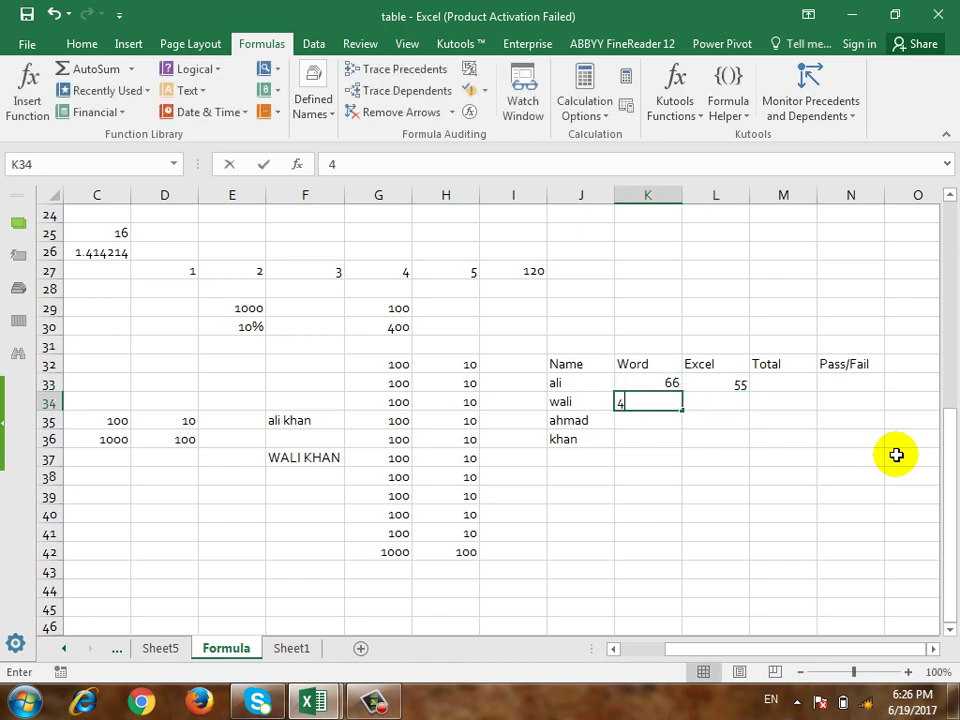
key(Return)
text(55)
key(Return)
text(66)
key(Right)
text(55)
key(Up)
text(44)
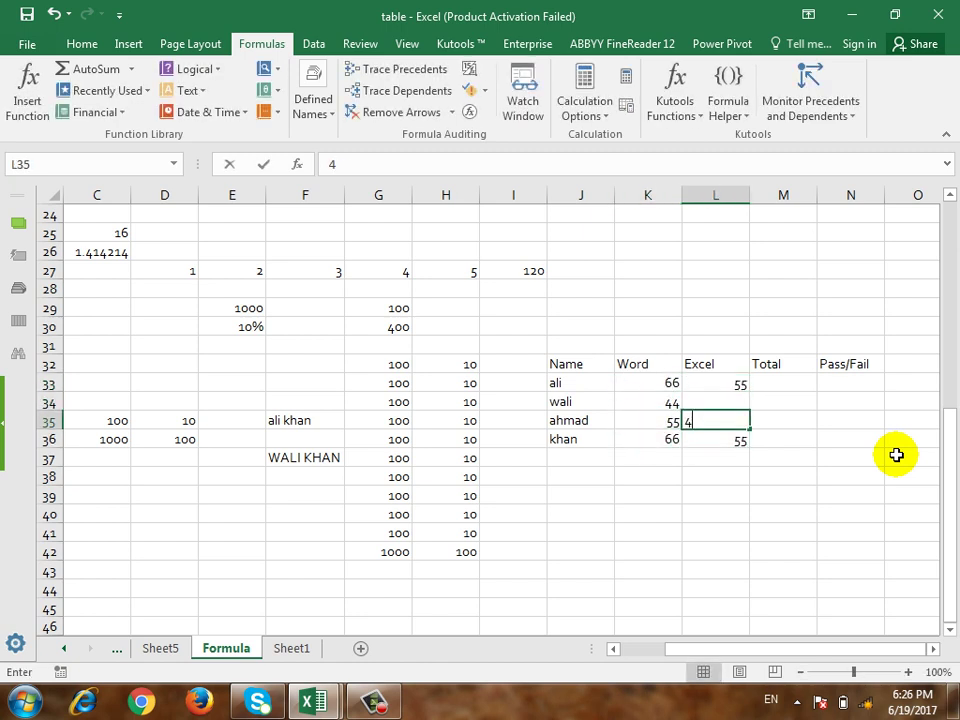
key(Up)
text(33)
key(Right)
Step: Enter =SUM(K33:L33) in M33 and fill it down to M36, giving 121, 77, 99, 121
key(Up)
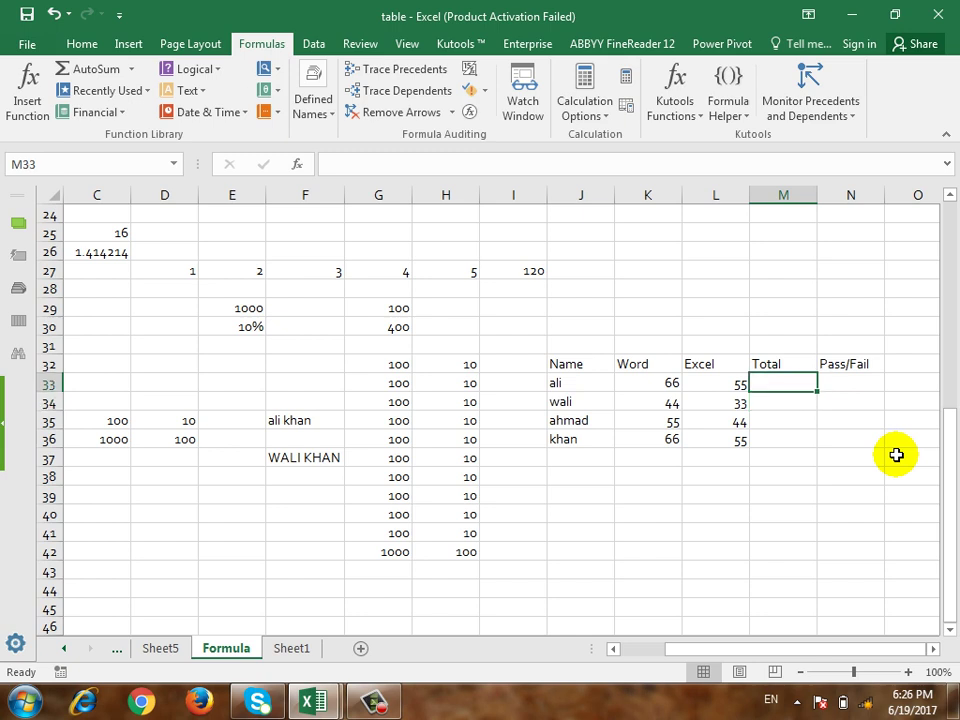
text(=su,)
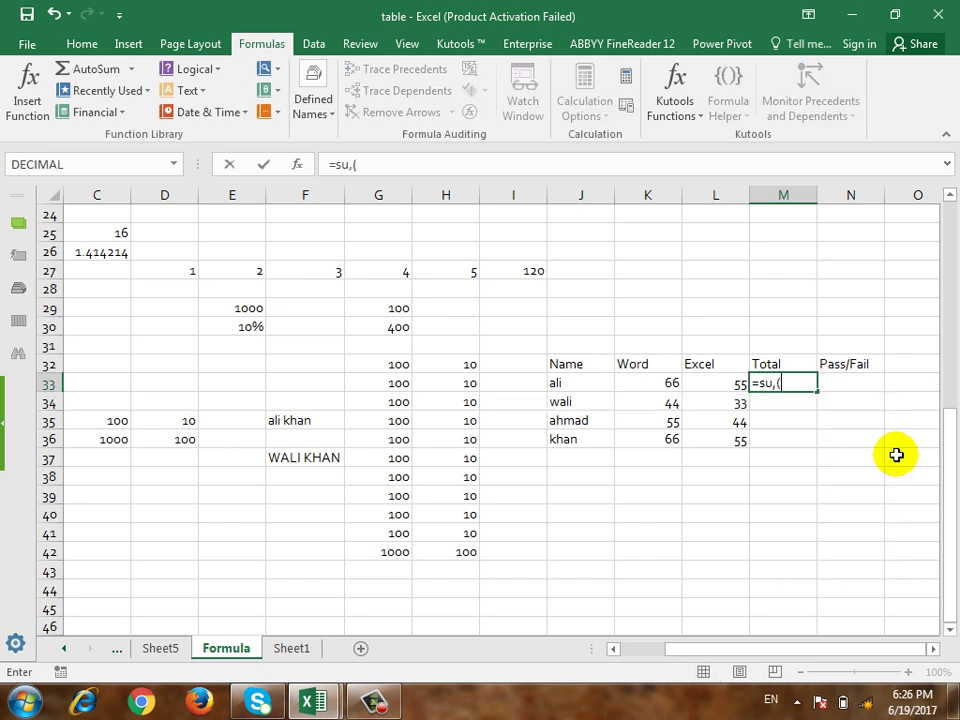
key(BackSpace)
text(m()
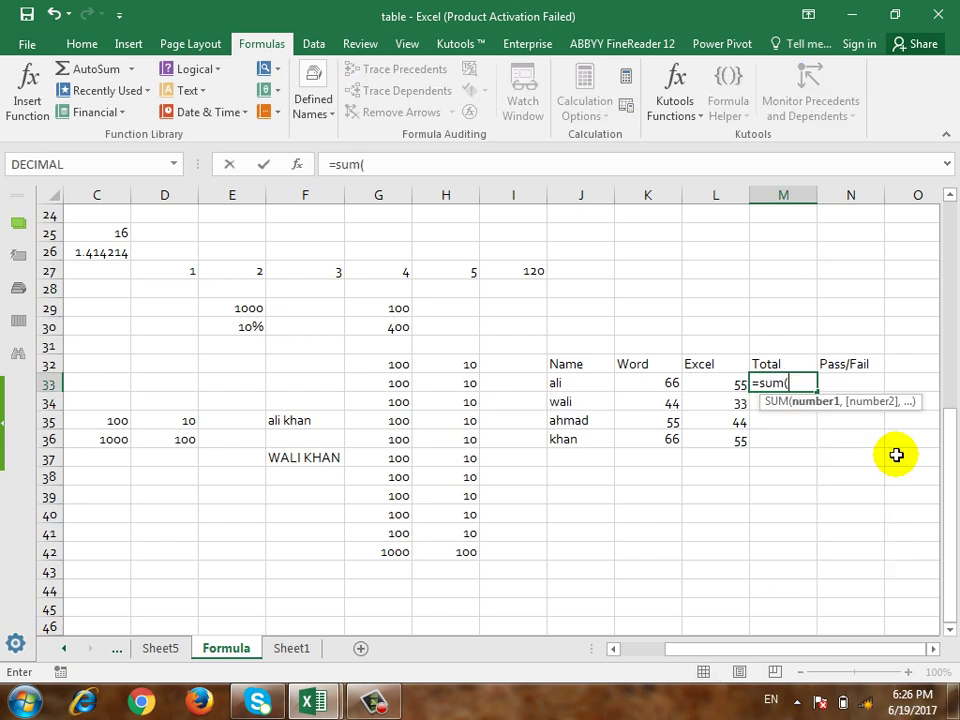
drag(651, 381, 700, 383)
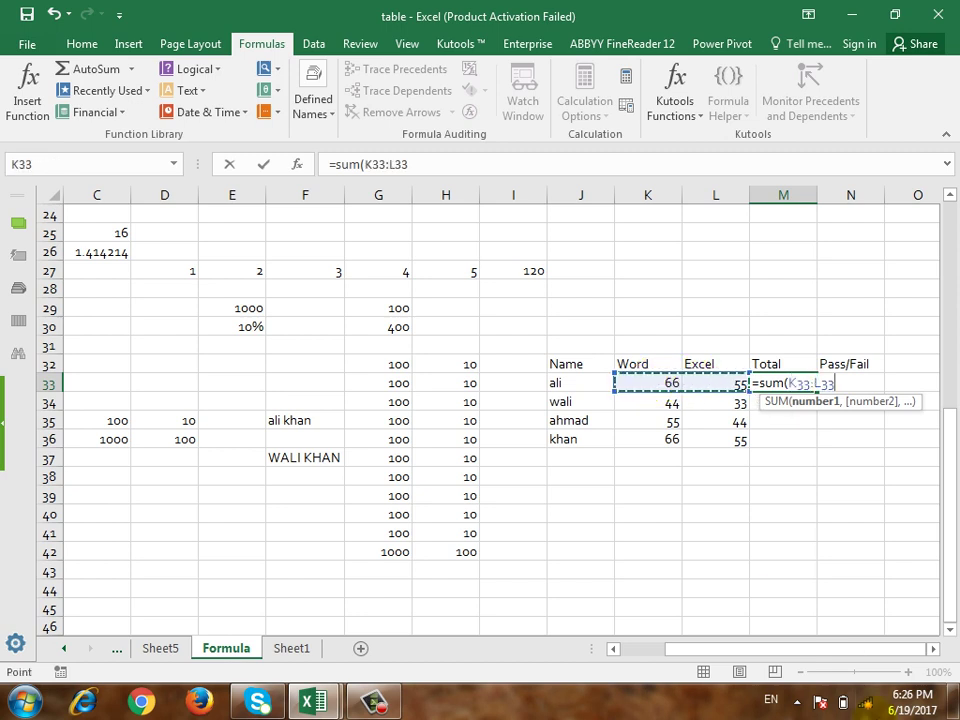
key(Return)
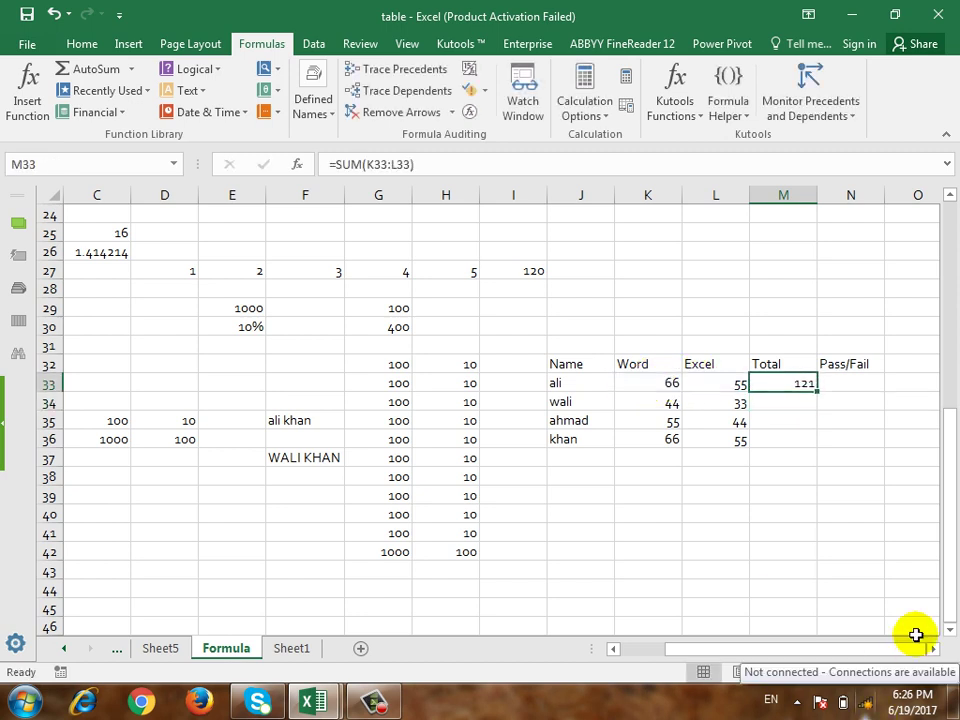
drag(817, 390, 829, 441)
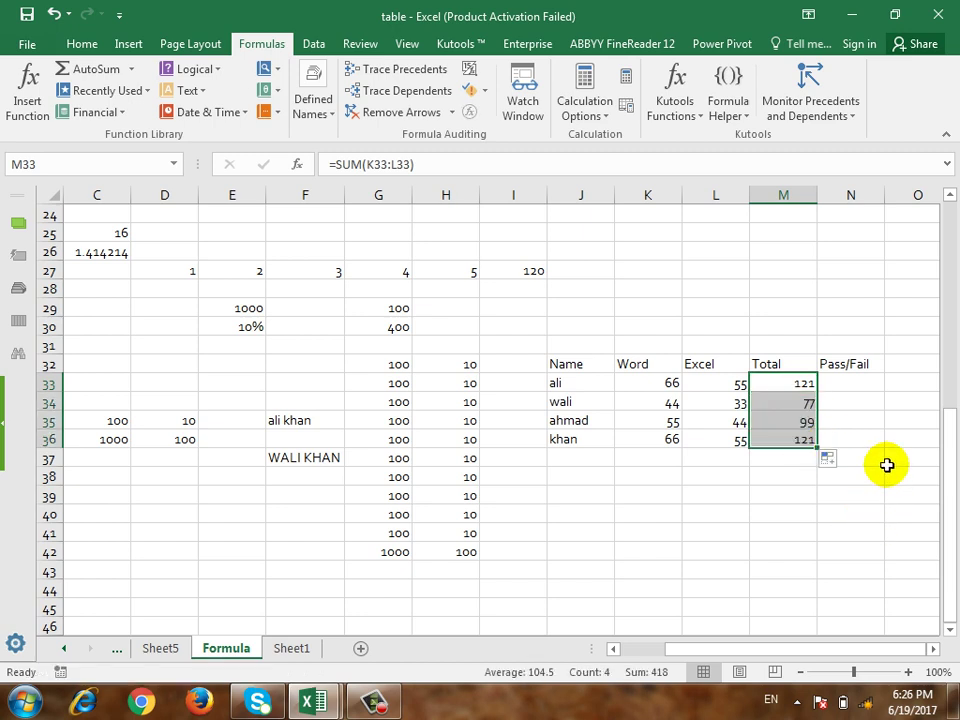
click(858, 387)
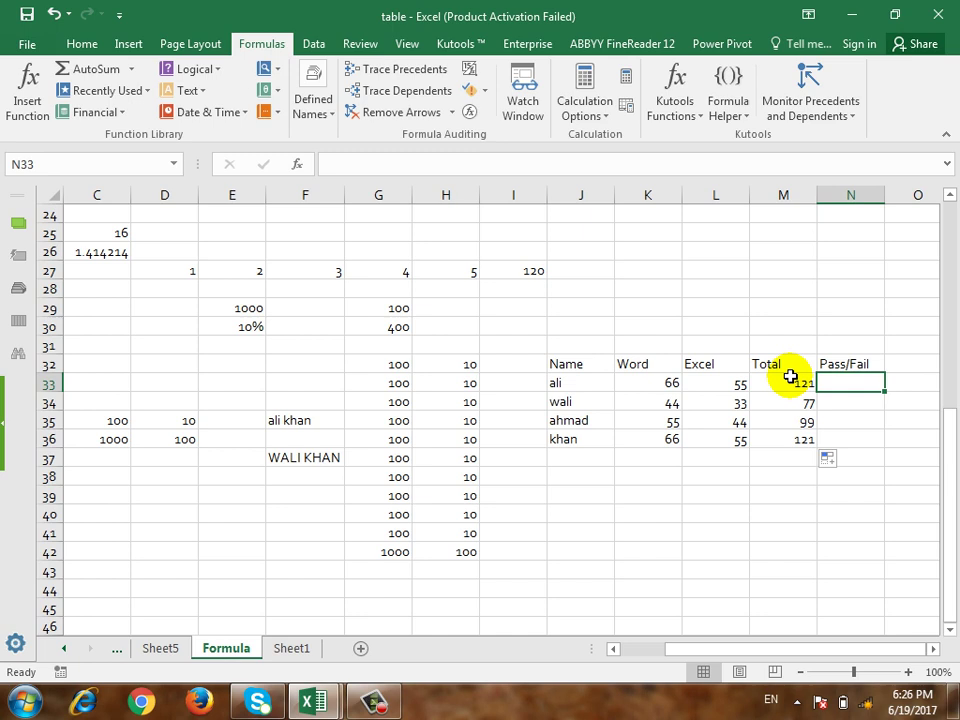
Step: Enter =IF(M33<50,"Fail","Pass") in N33 so it shows Pass
text(=if)
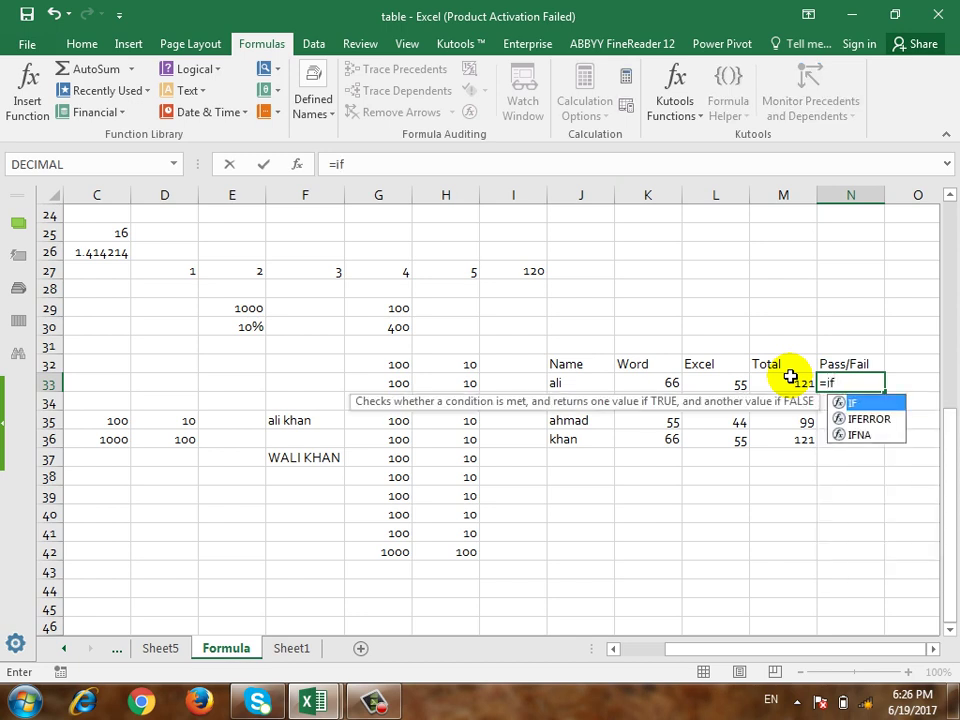
text(()
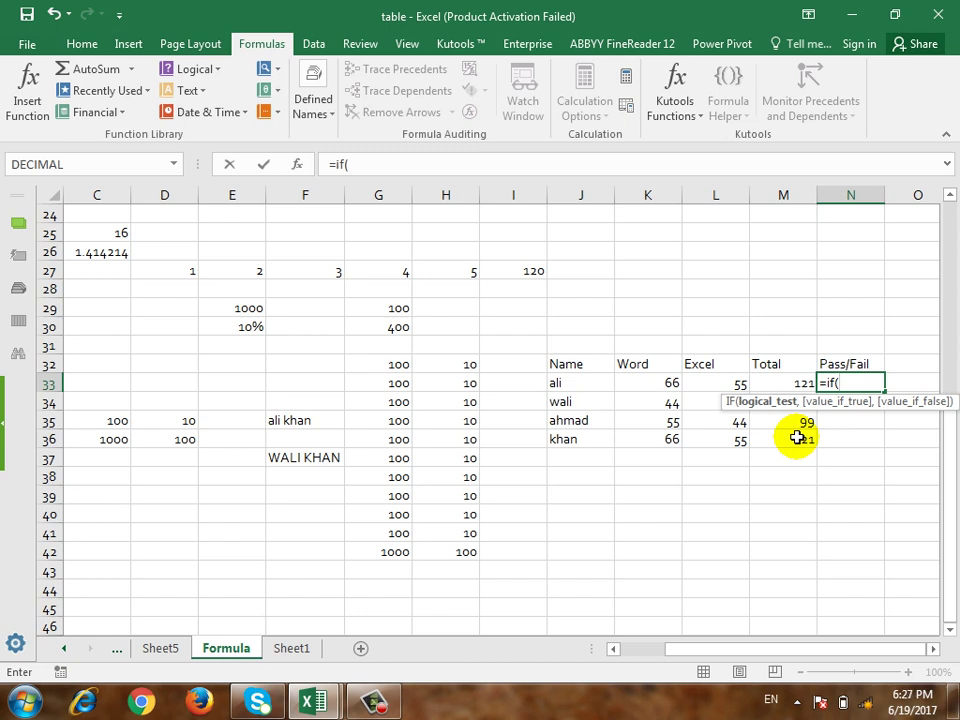
click(804, 383)
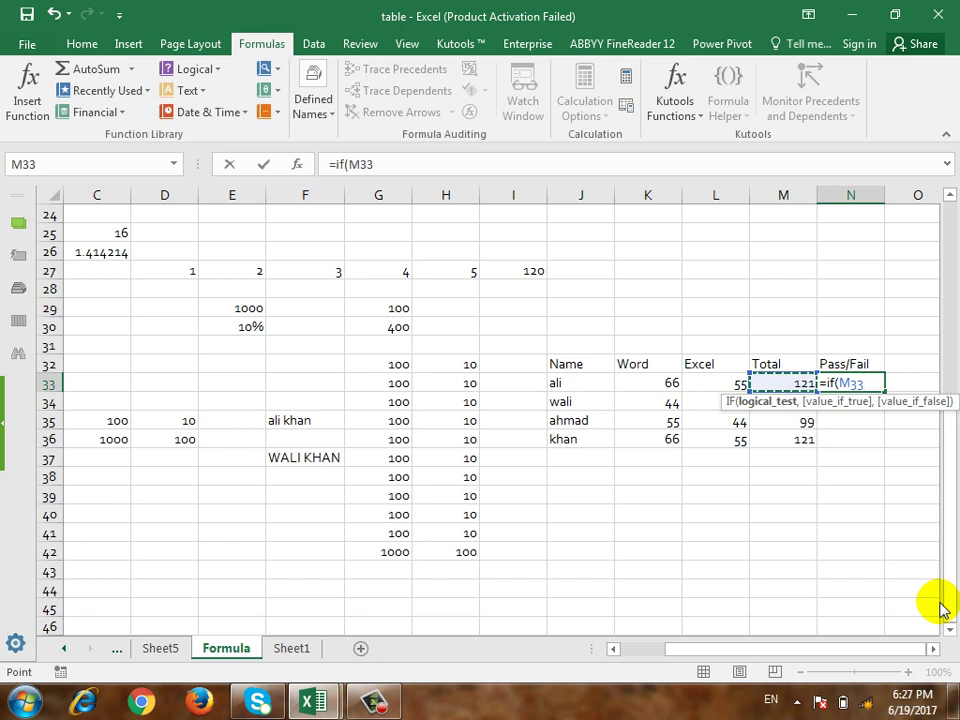
text(<50)
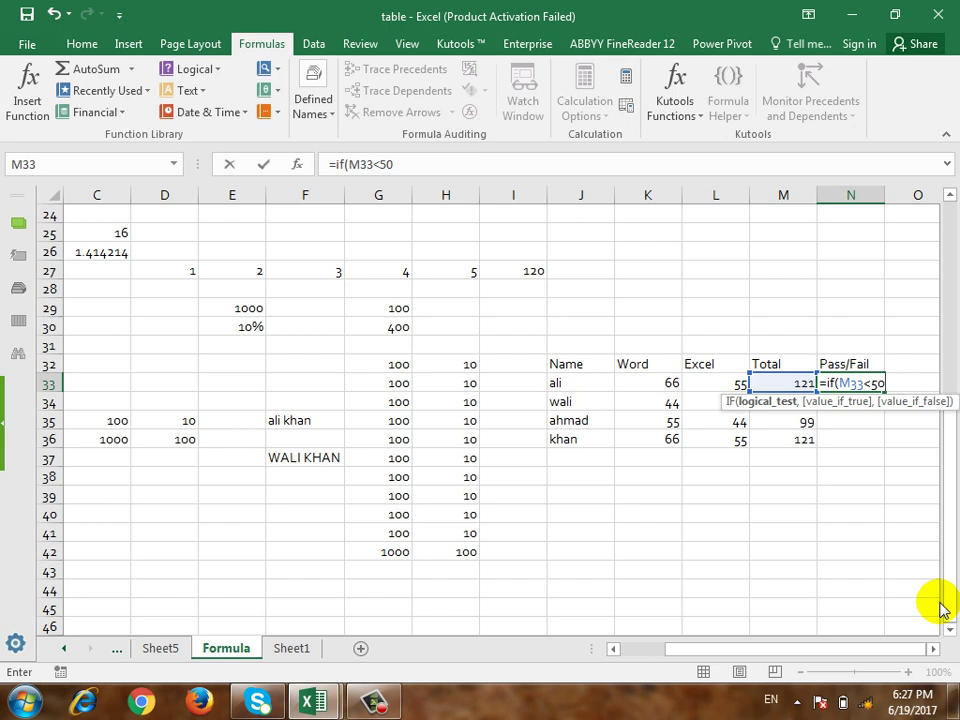
key(BackSpace)
key(BackSpace)
key(BackSpace)
text(>)
key(BackSpace)
text(=)
key(BackSpace)
text(>=)
key(BackSpace)
key(BackSpace)
text(<50)
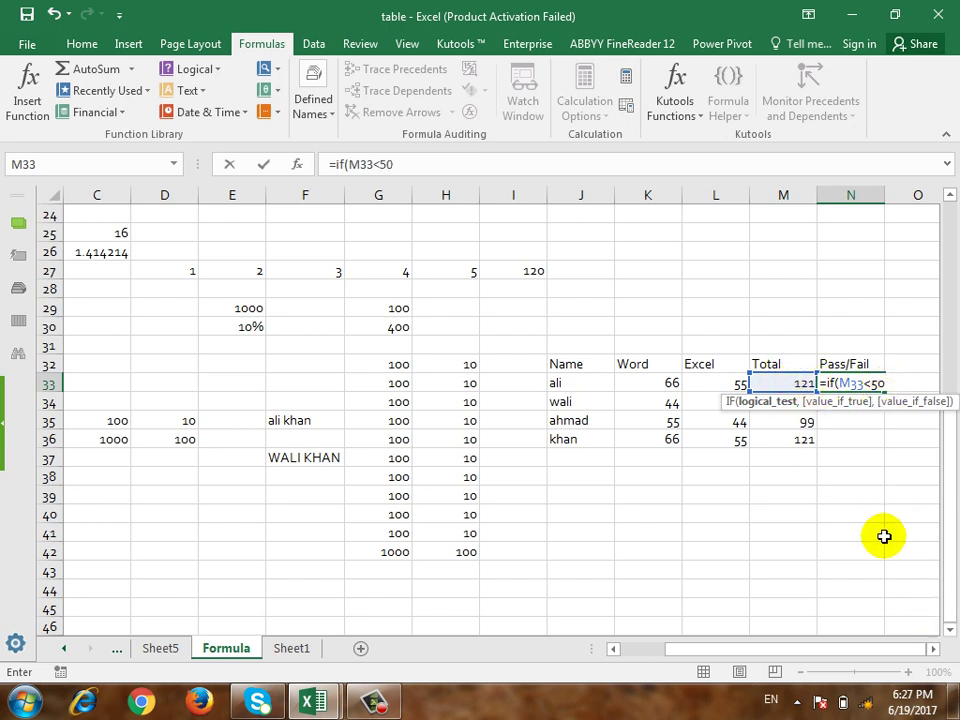
text(,)
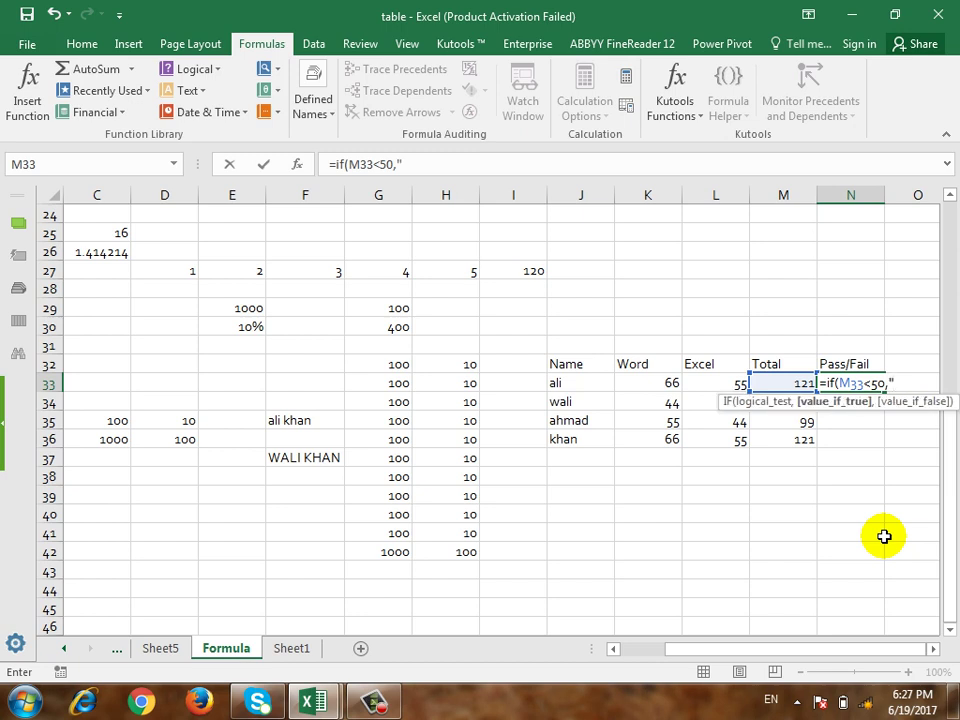
text(Fail)
text(,)
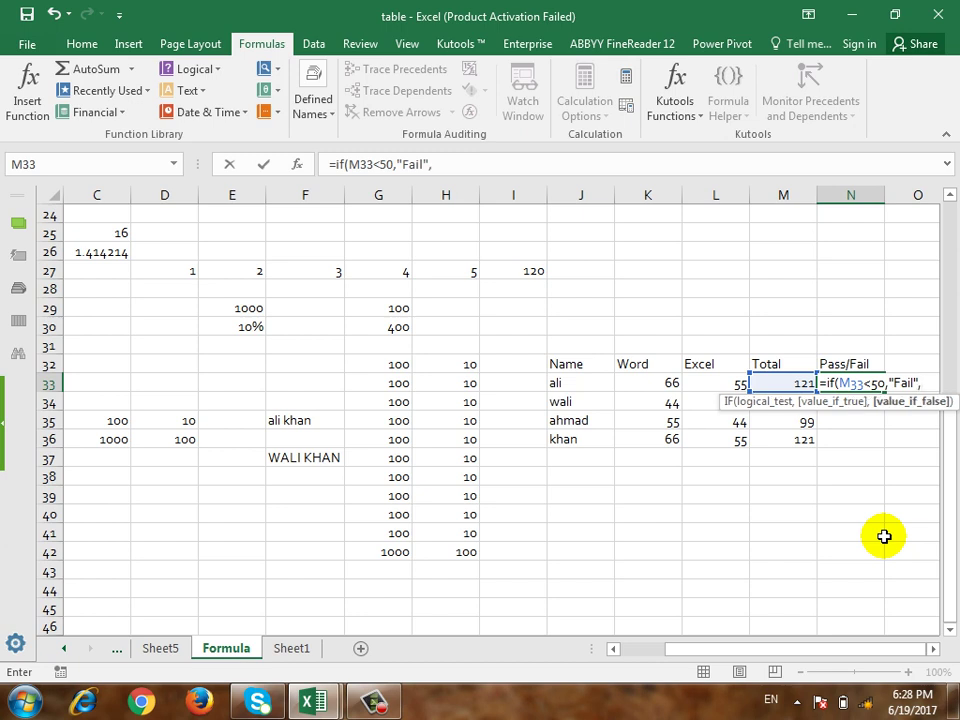
text("Pass"))
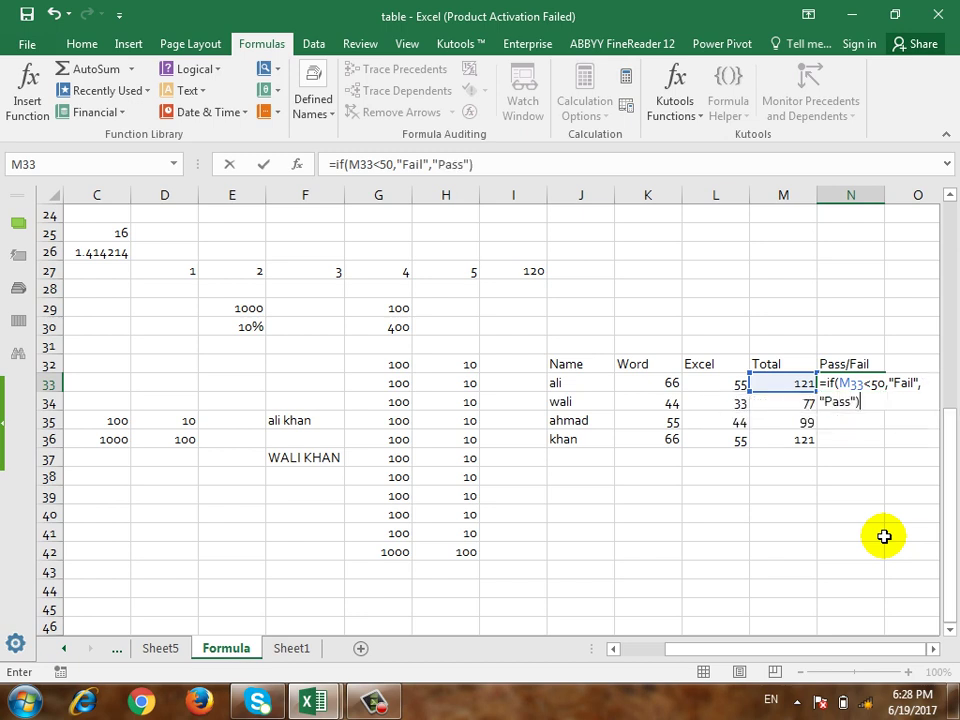
key(Return)
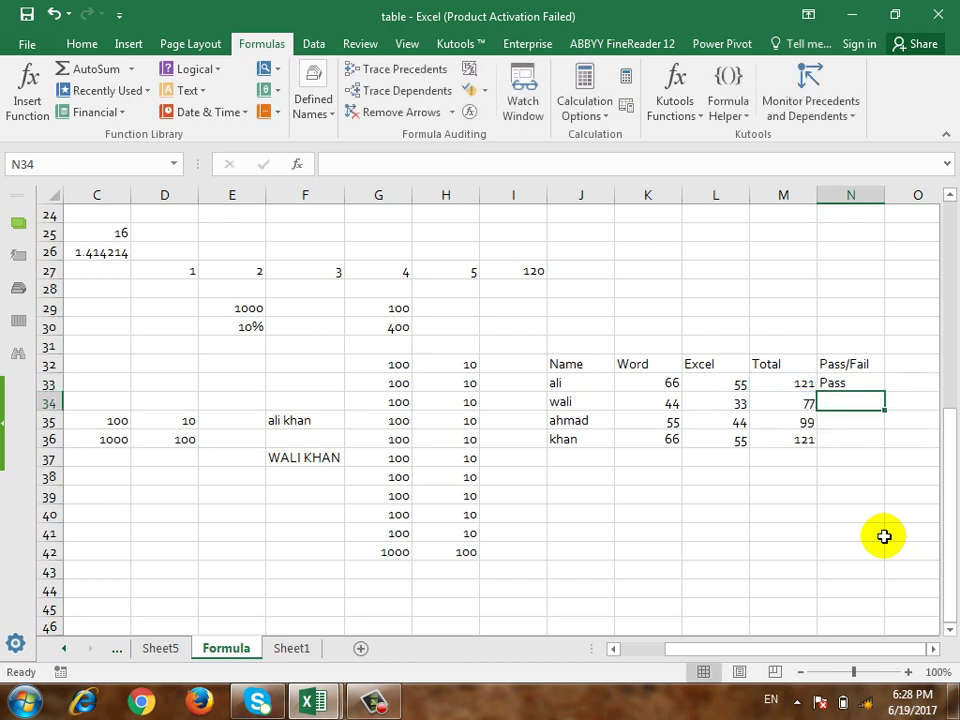
Step: Replace the first total in M33 with 49 to trigger Fail
key(Left)
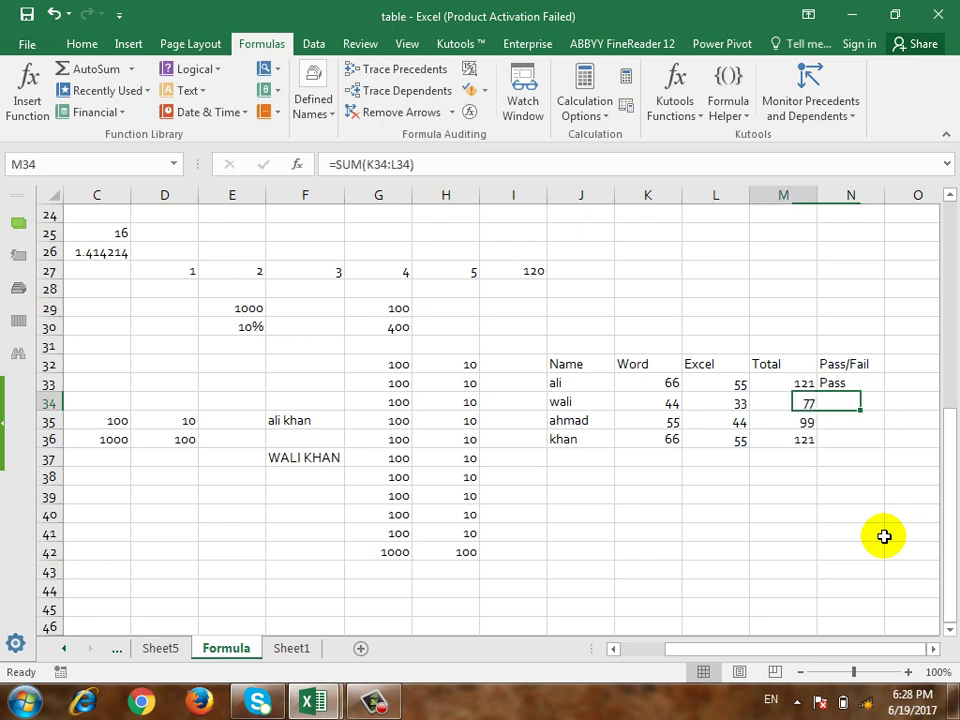
key(Up)
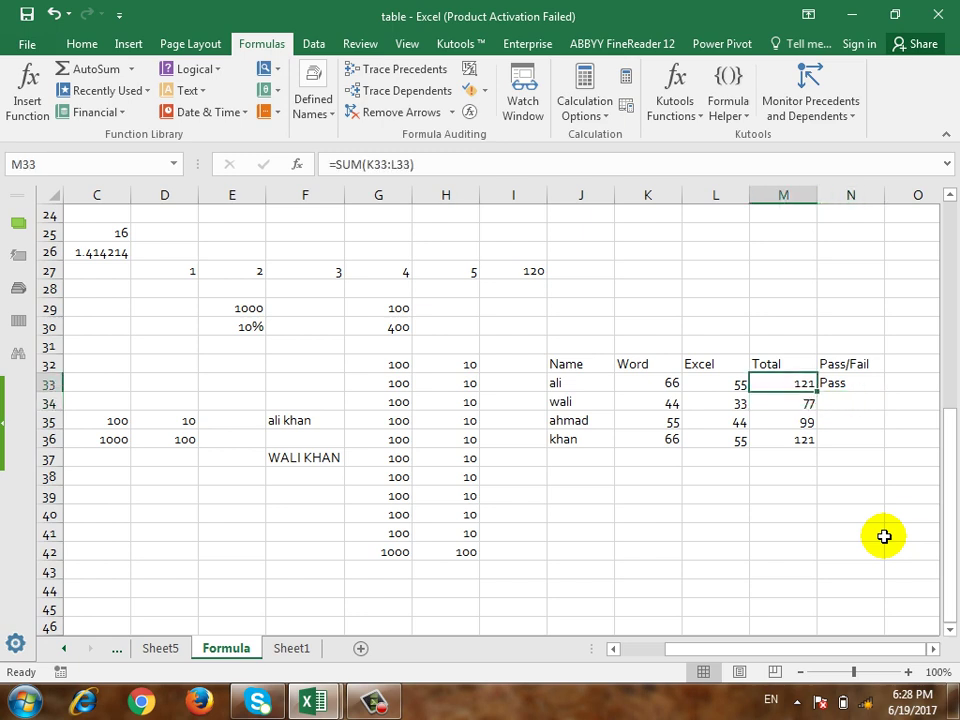
text(49)
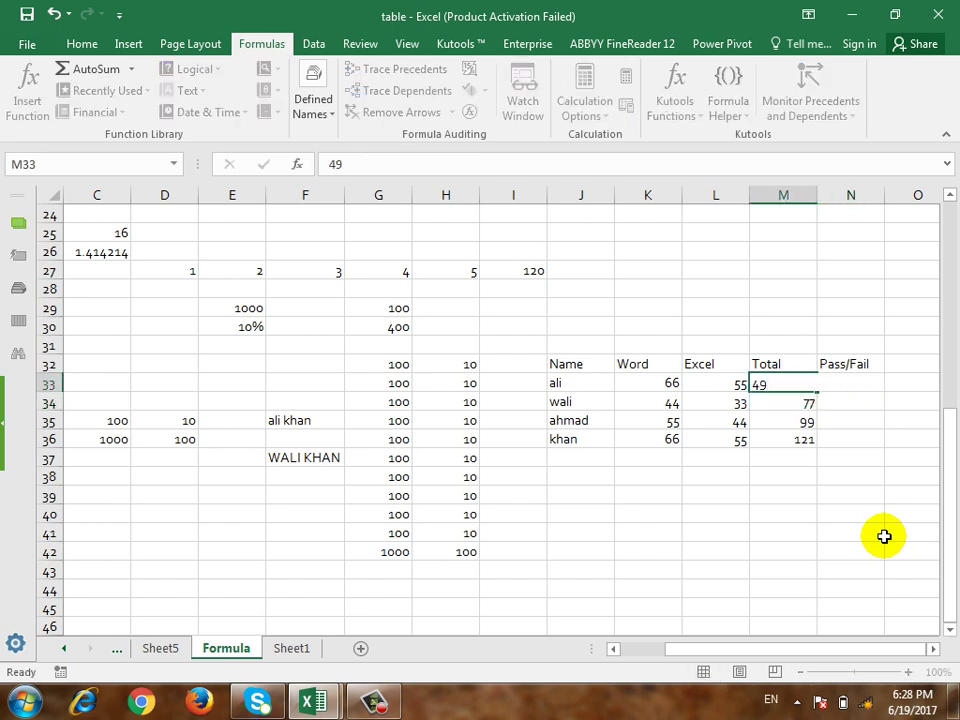
key(Return)
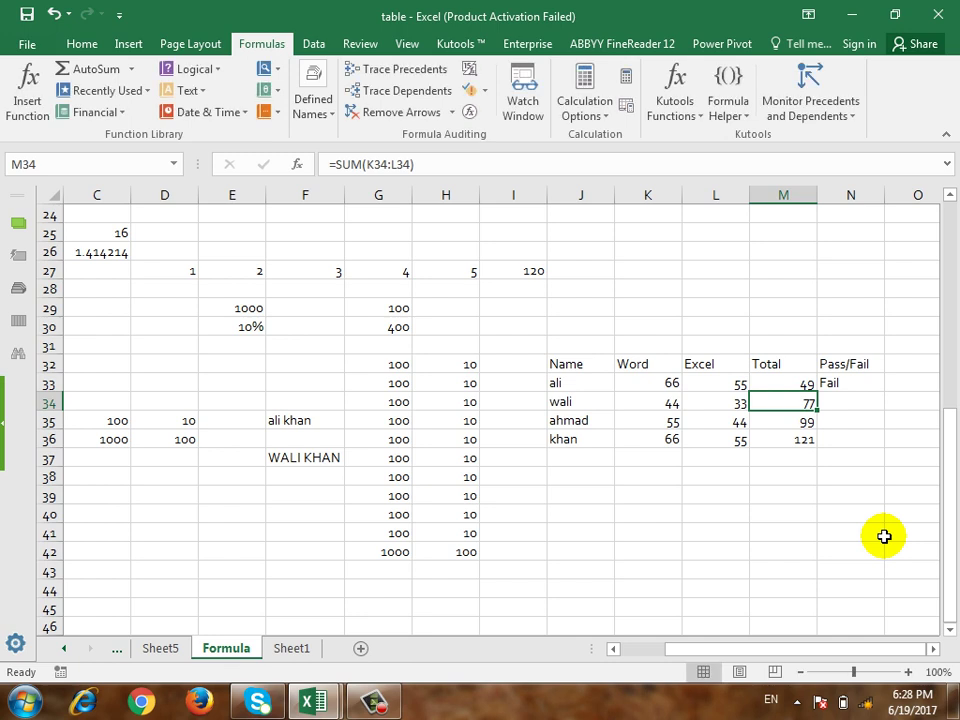
Step: Change the M33 total to 50 and confirm N33 shows Pass
key(Up)
text(50)
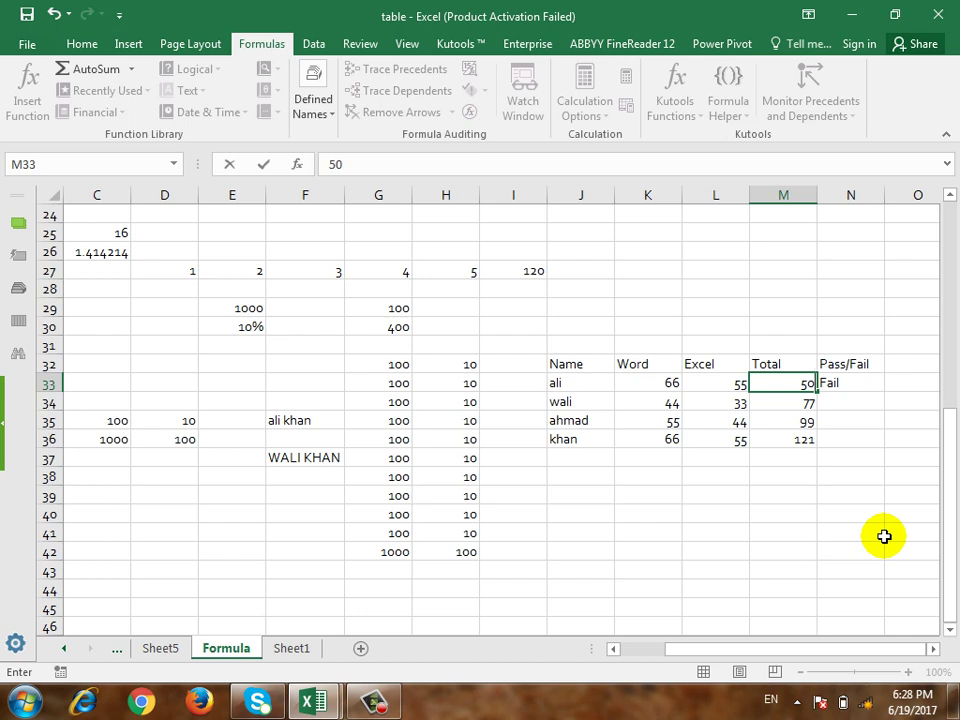
key(Return)
key(Up)
key(Right)
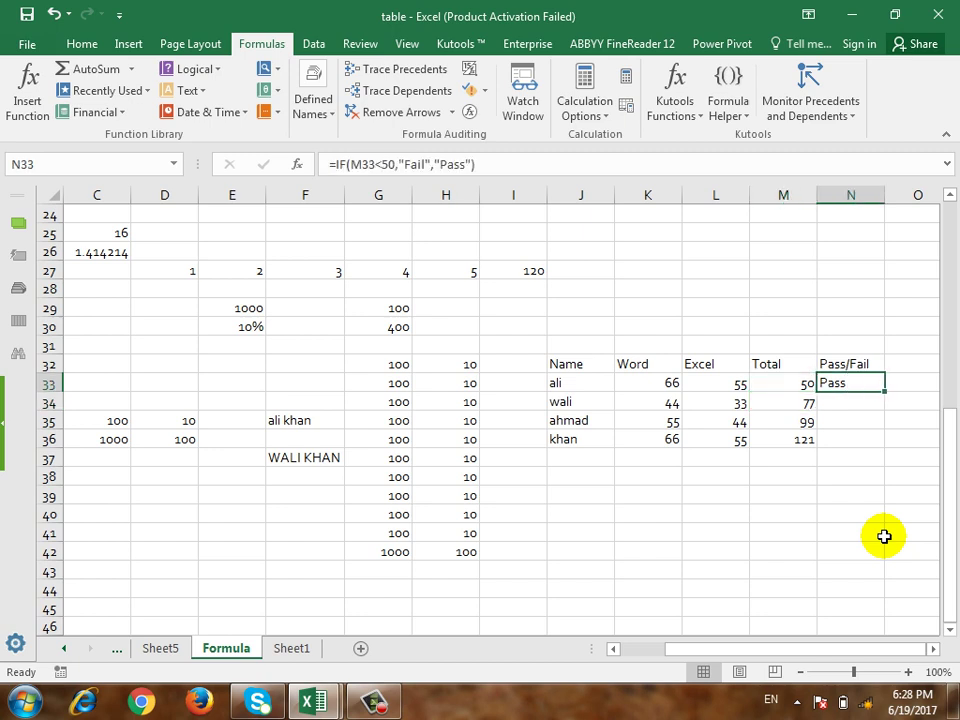
key(Left)
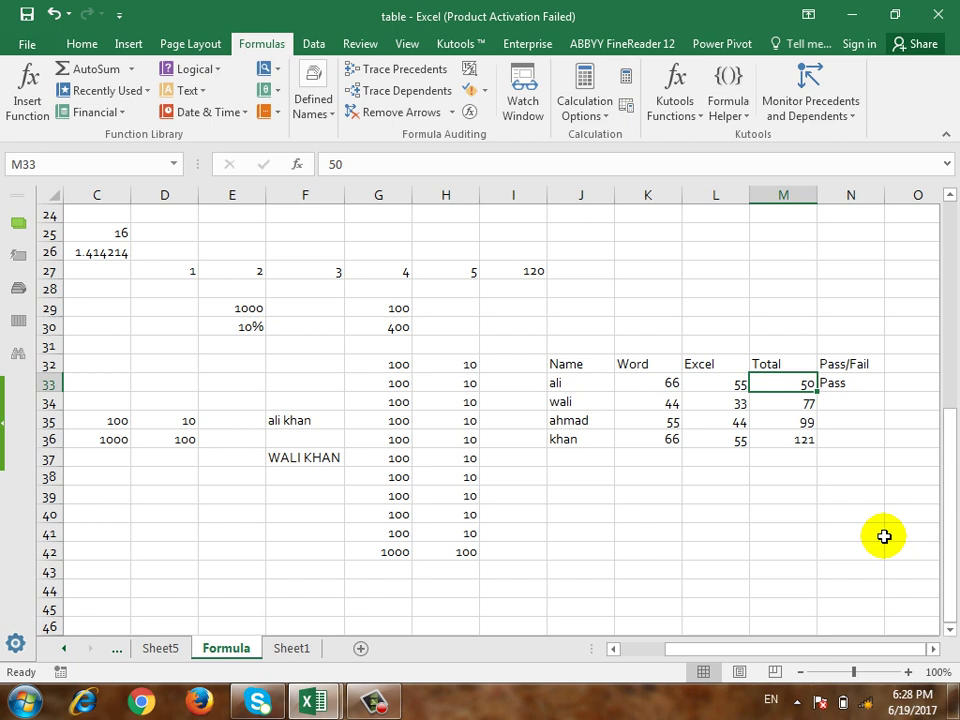
key(Right)
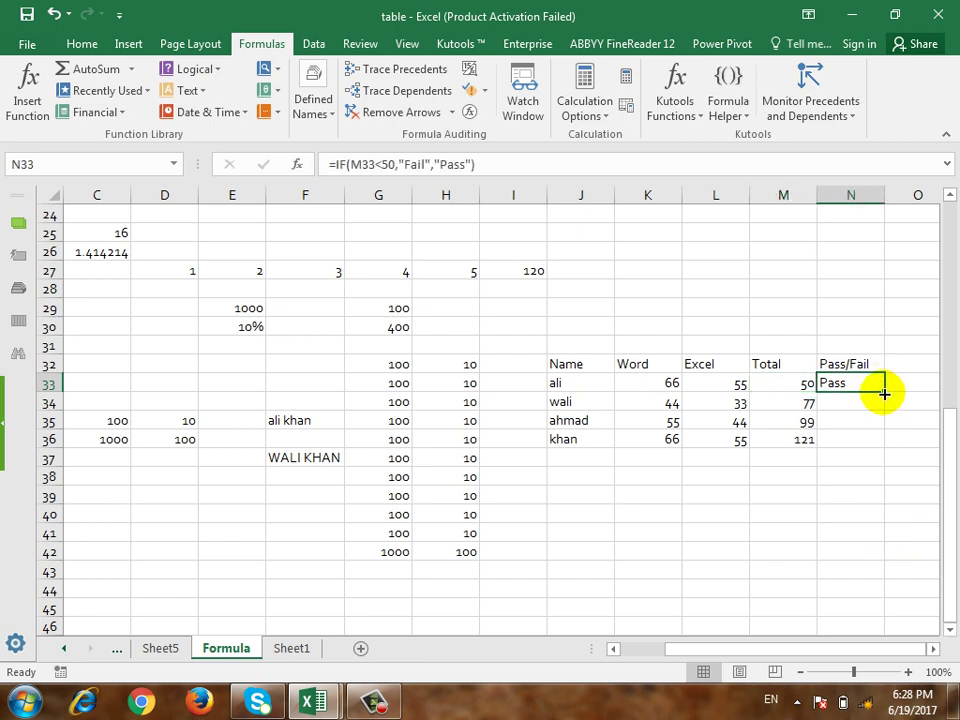
Step: Fill the Pass/Fail formula down to N36 and copy M34's SUM formula back up into M33
drag(884, 392, 884, 441)
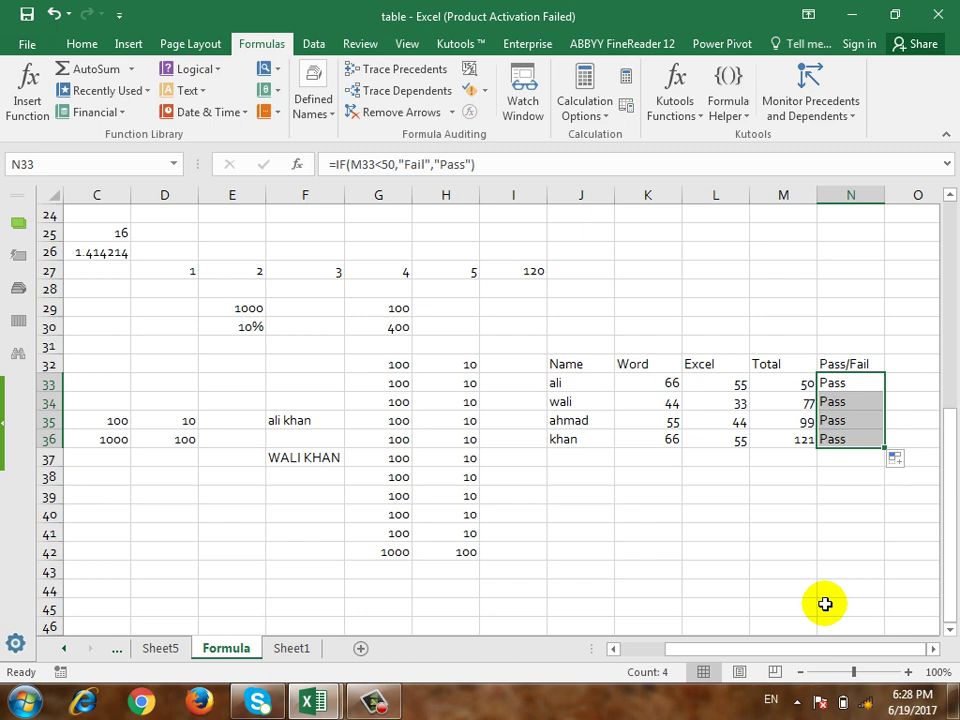
key(Left)
key(Left)
key(Down)
key(Down)
key(Down)
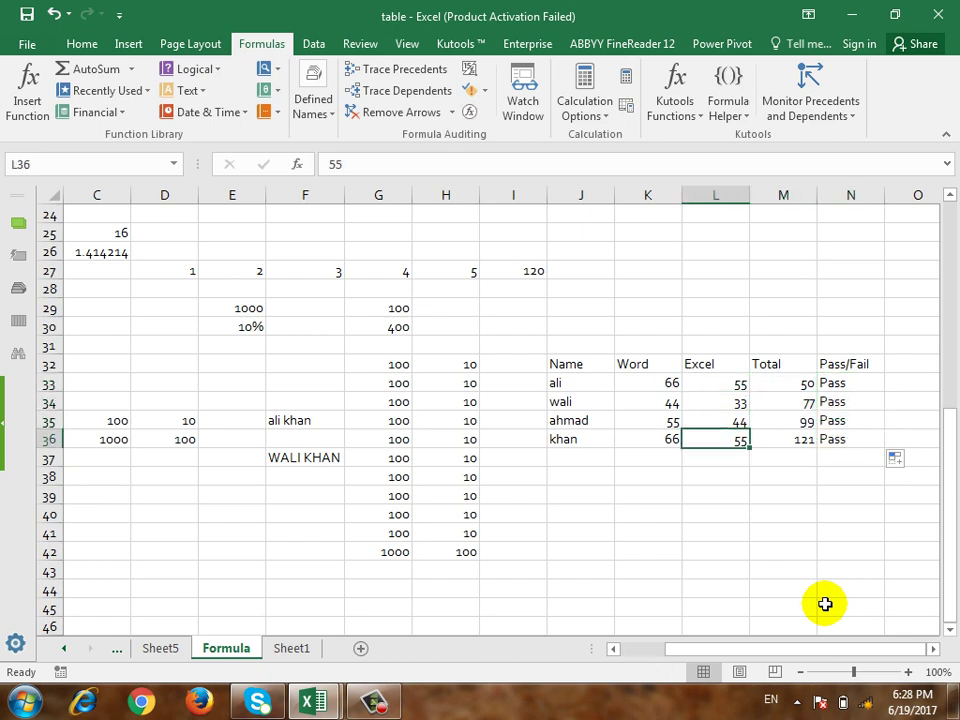
key(Right)
key(Up)
key(Up)
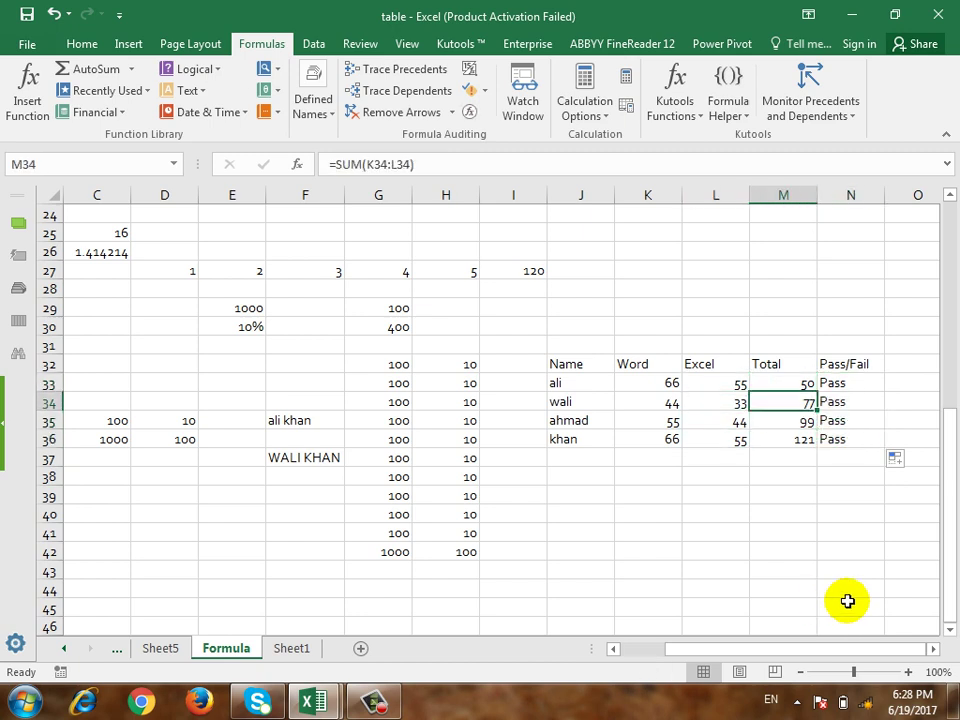
drag(816, 408, 818, 380)
Step: Set the second student's Word and Excel marks to 1 and 55, then check N34
key(Left)
key(Left)
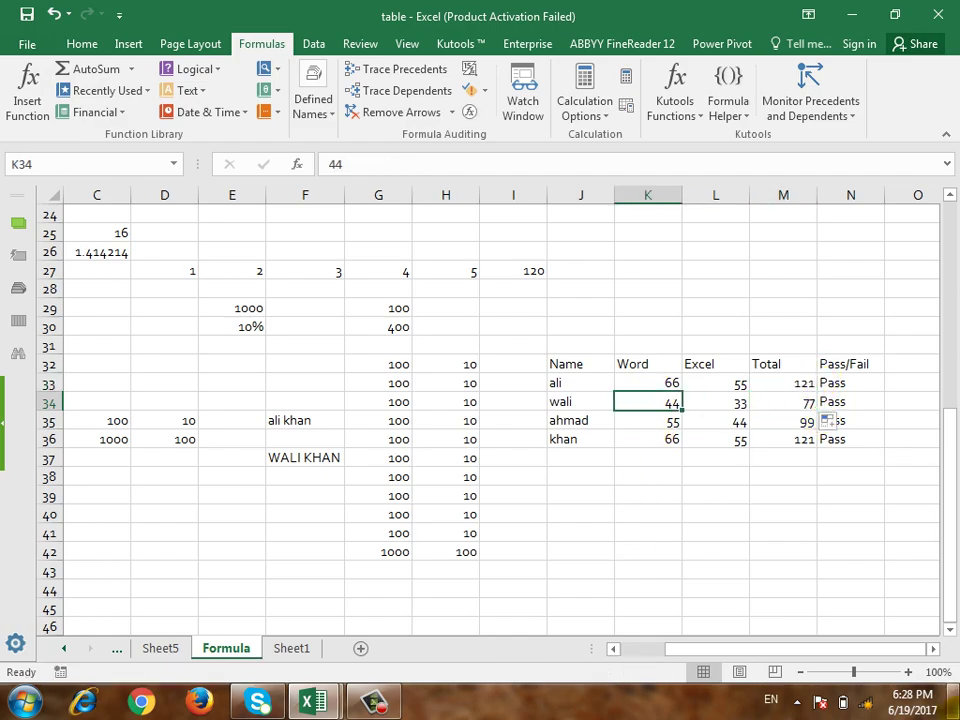
mouse_move(955, 702)
text(1)
key(Right)
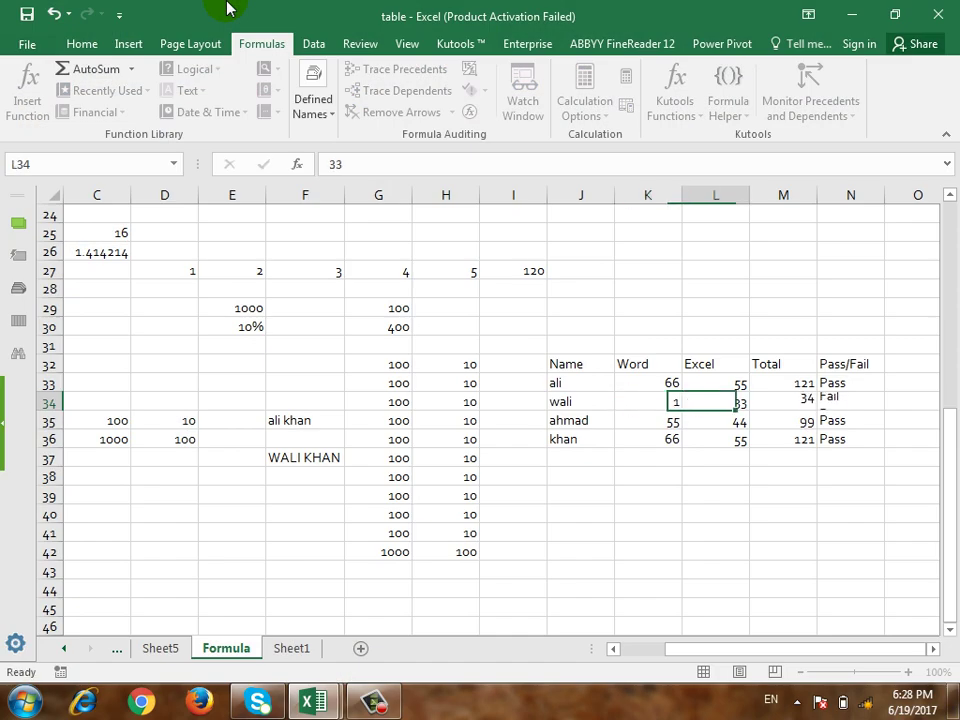
text(1)
key(Return)
key(Up)
text(55)
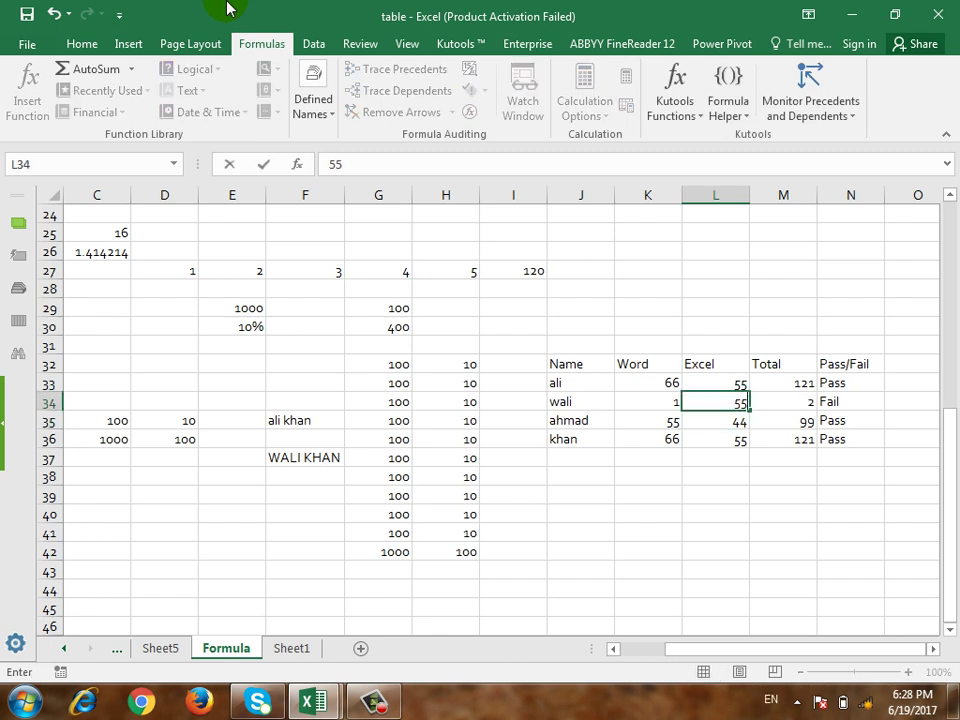
key(Left)
key(Right)
key(Right)
key(Right)
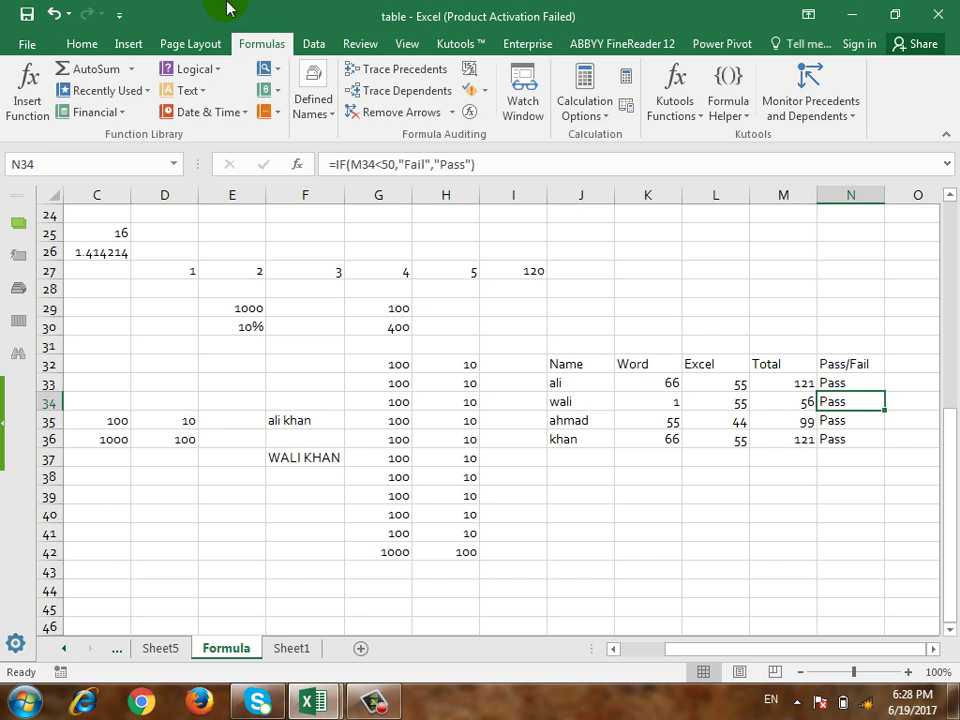
drag(765, 648, 668, 668)
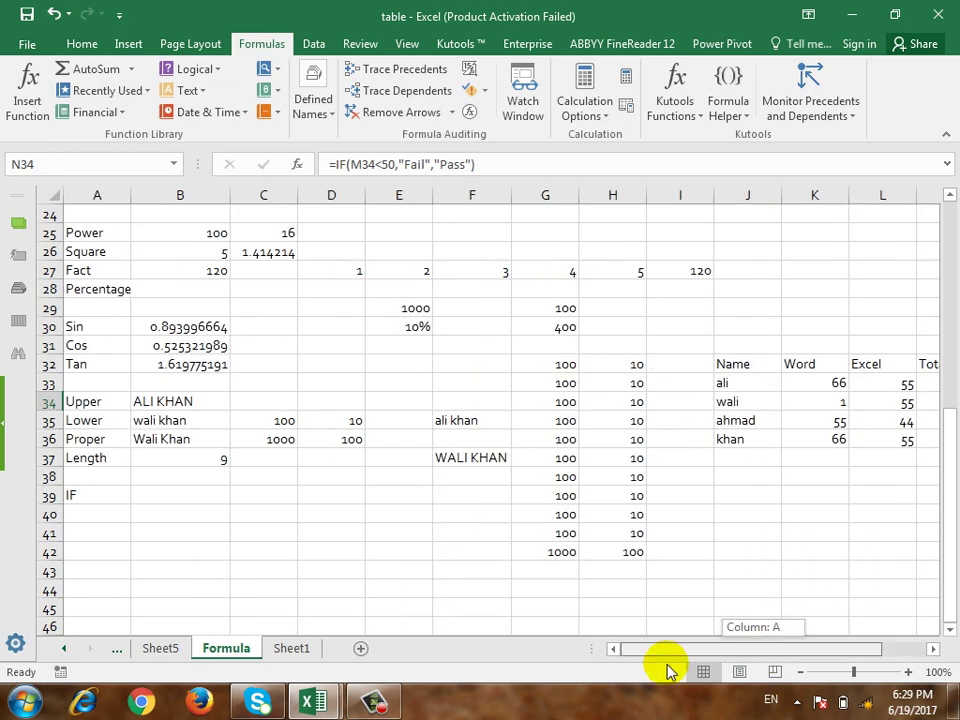
click(374, 701)
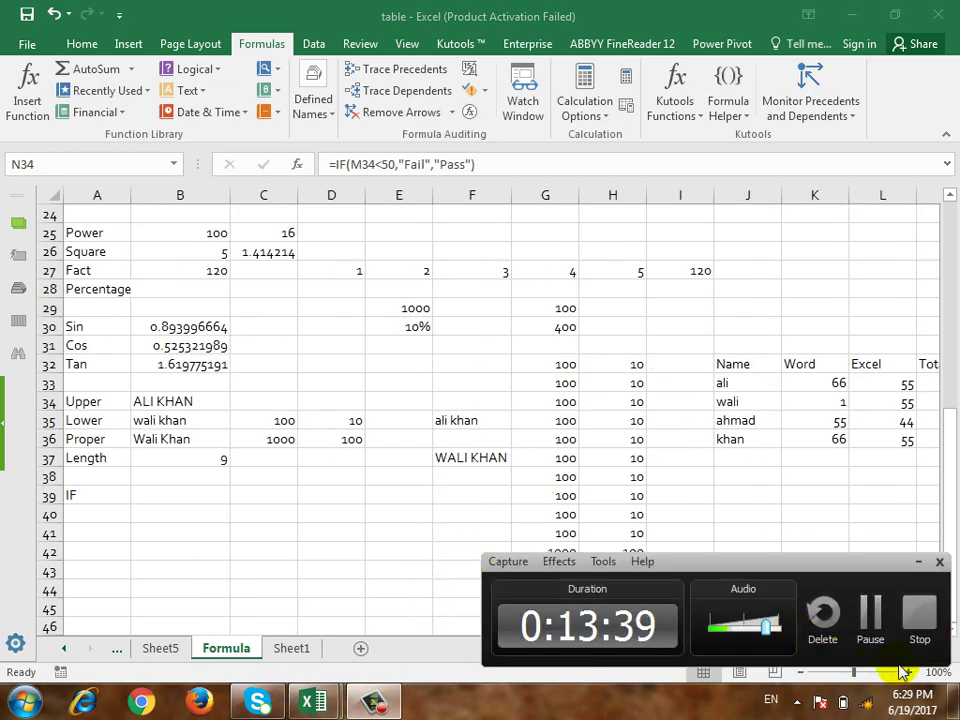